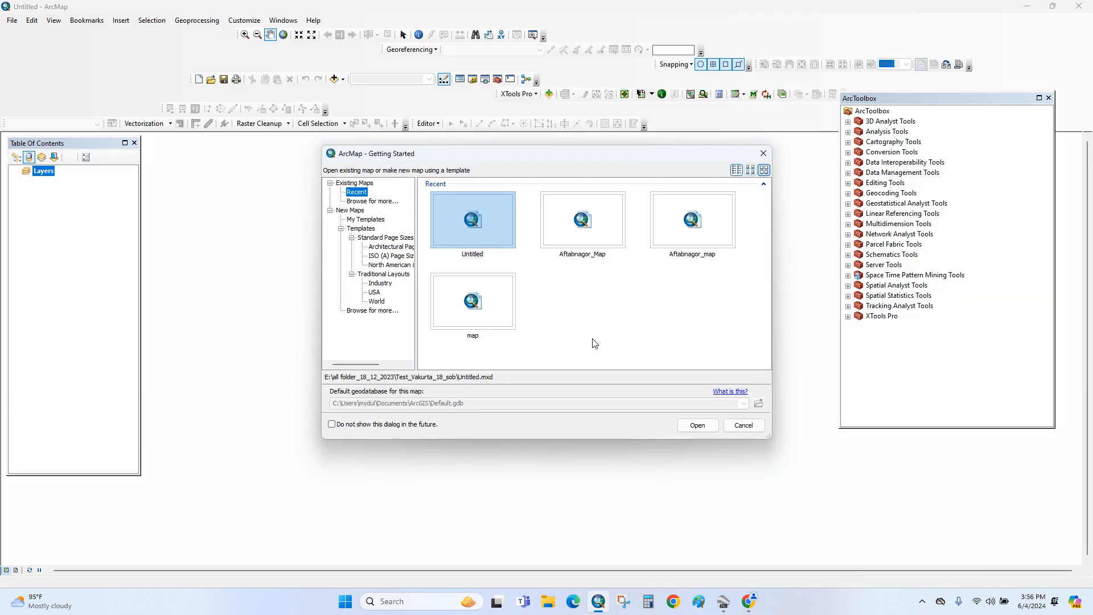
# Step: Dismiss the startup dialog, set the data frame's coordinate system to WGS 1984 from the favorites, and close ArcToolbox
pyautogui.click(763, 154)
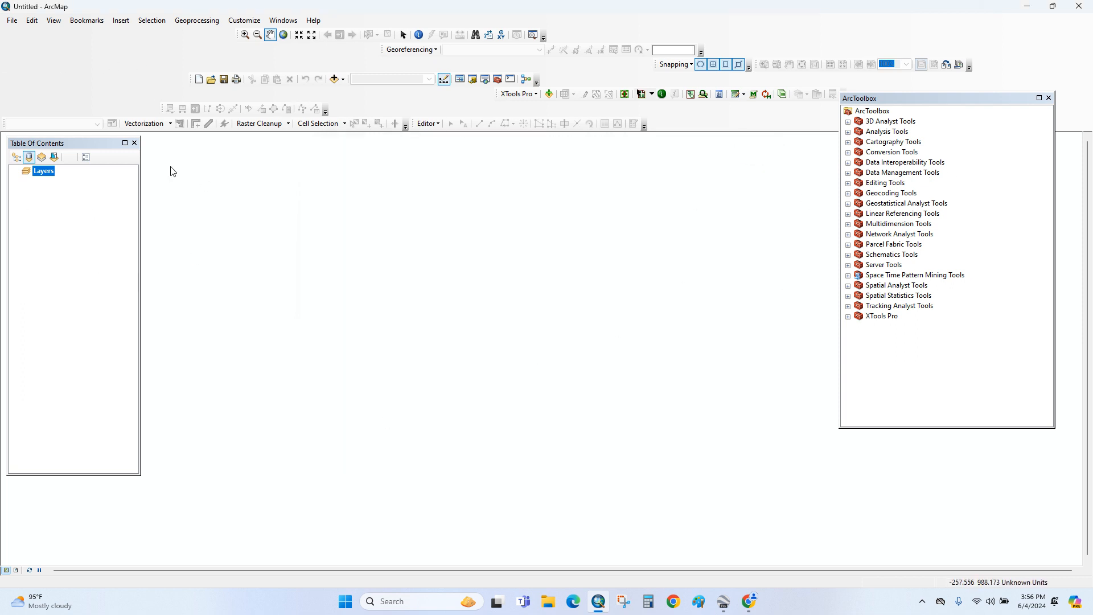
pyautogui.click(50, 23)
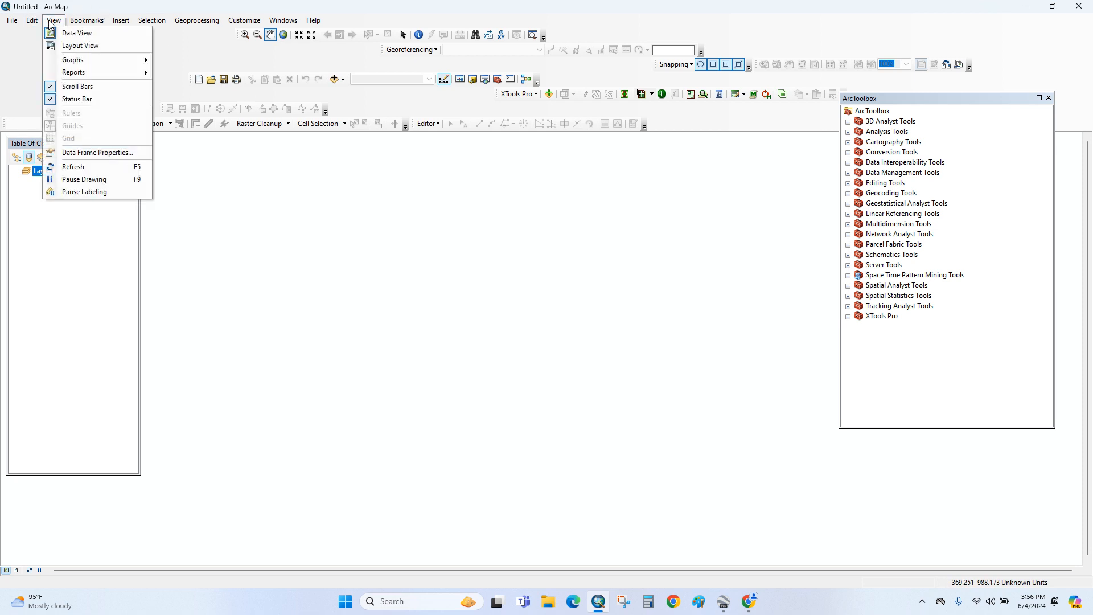
pyautogui.click(96, 152)
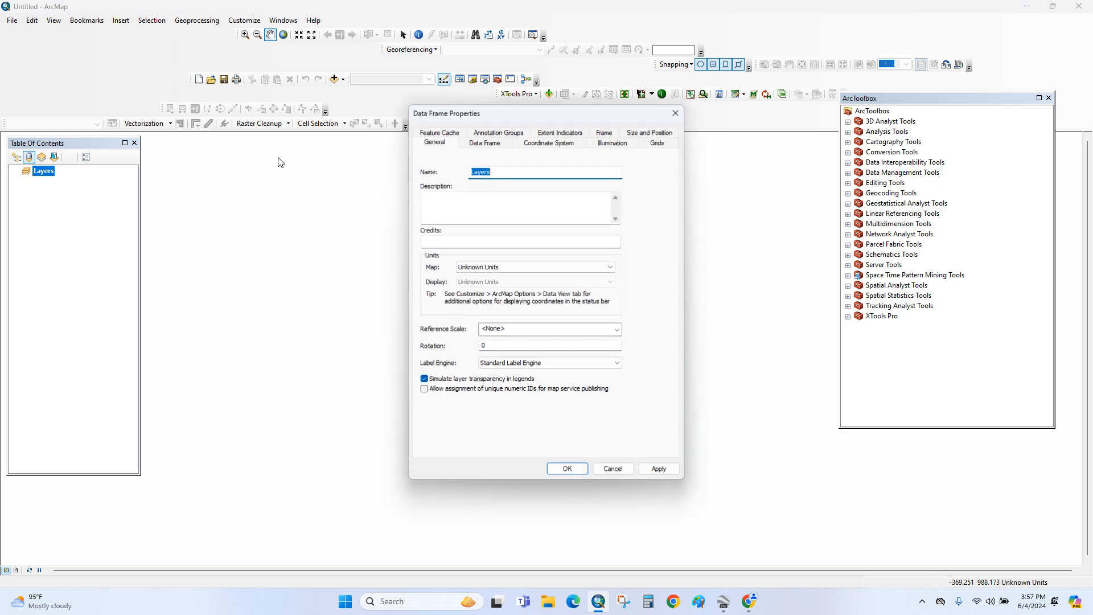
pyautogui.click(539, 144)
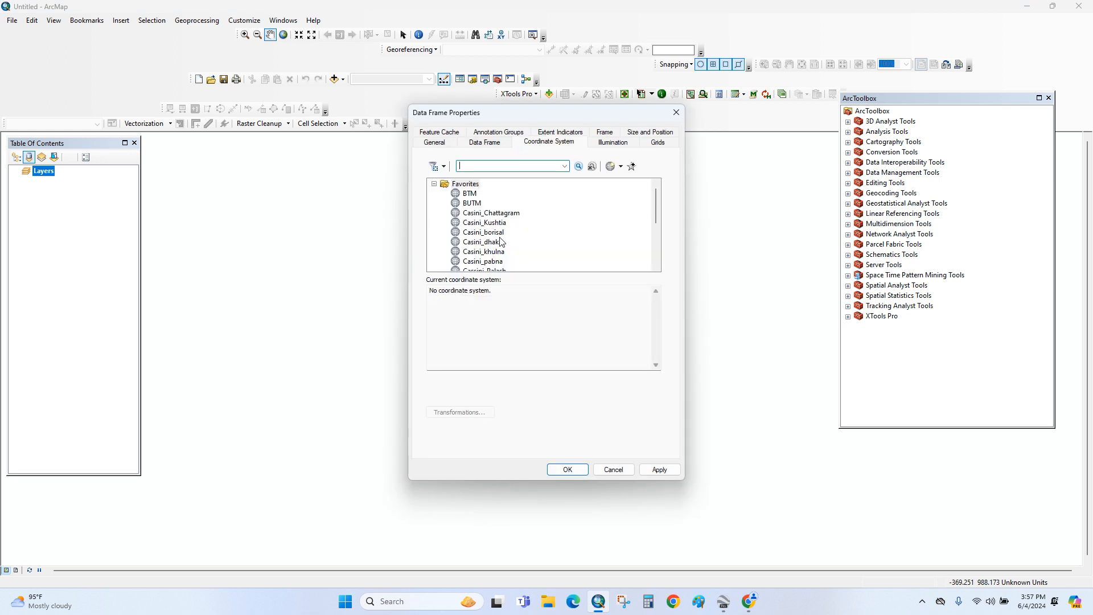
pyautogui.scroll(-2, 500, 242)
pyautogui.click(478, 262)
pyautogui.click(567, 469)
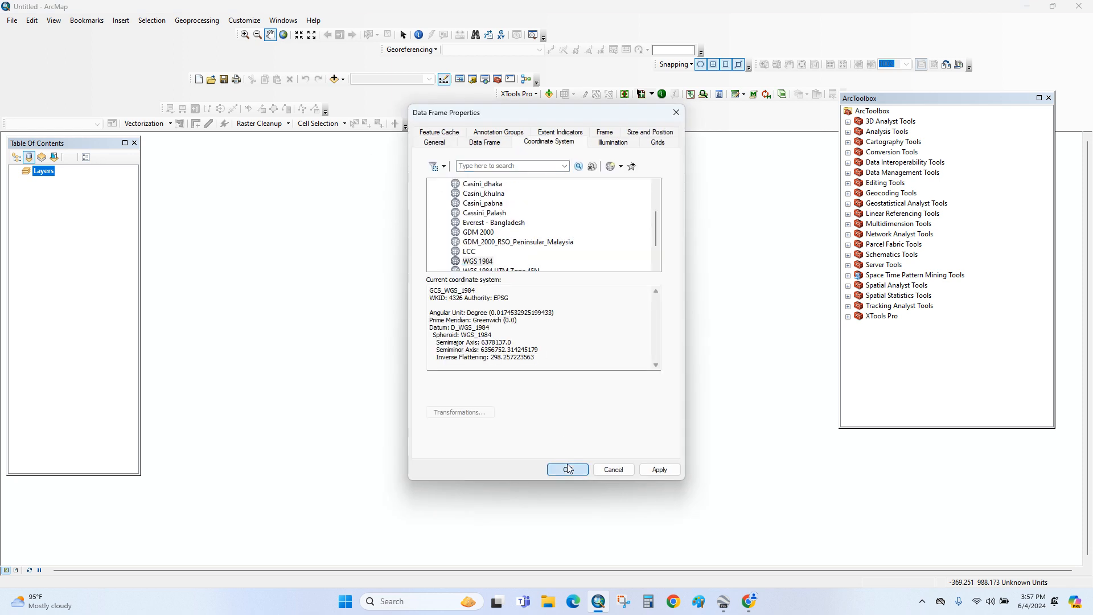
pyautogui.click(1048, 98)
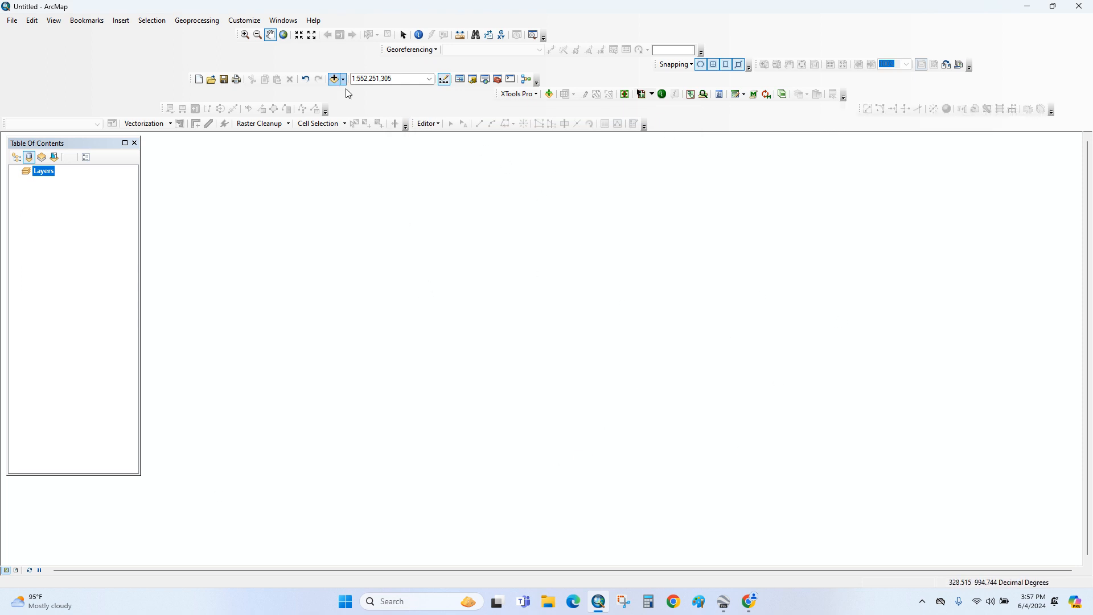
# Step: Add the raster keraniganj.jpg from the Desktop's karanigonj folder to the map, accepting its missing spatial reference
pyautogui.click(334, 78)
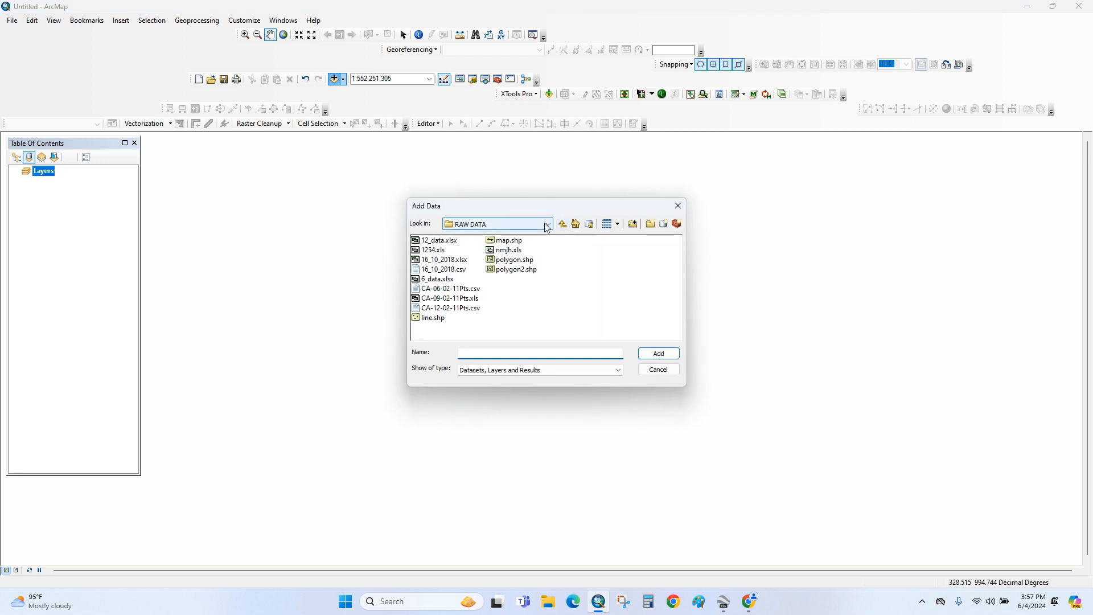
pyautogui.click(547, 225)
pyautogui.scroll(1, 521, 262)
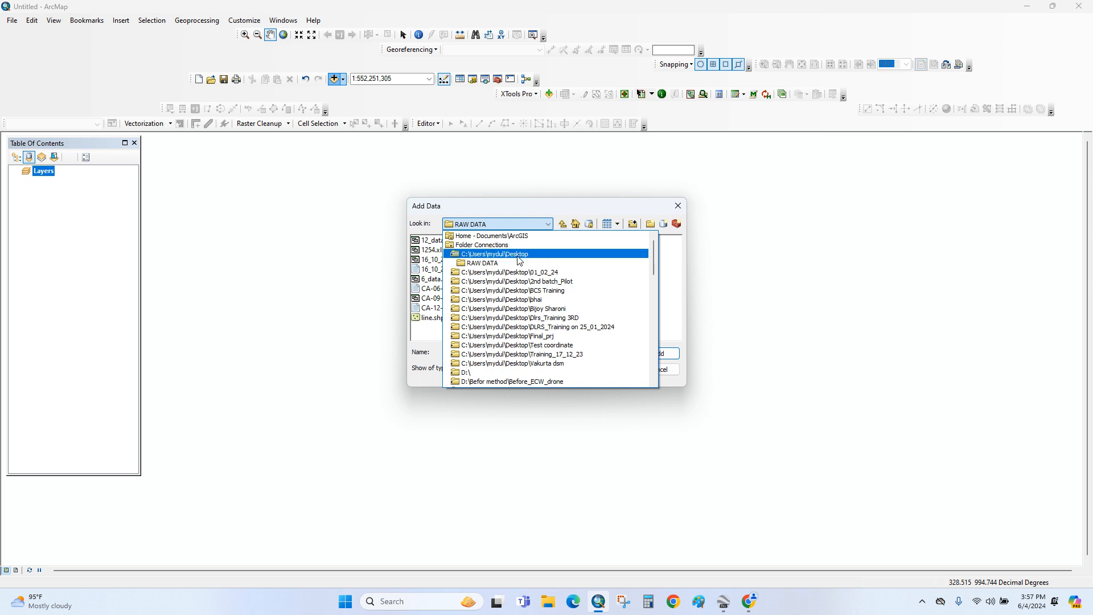
pyautogui.click(520, 254)
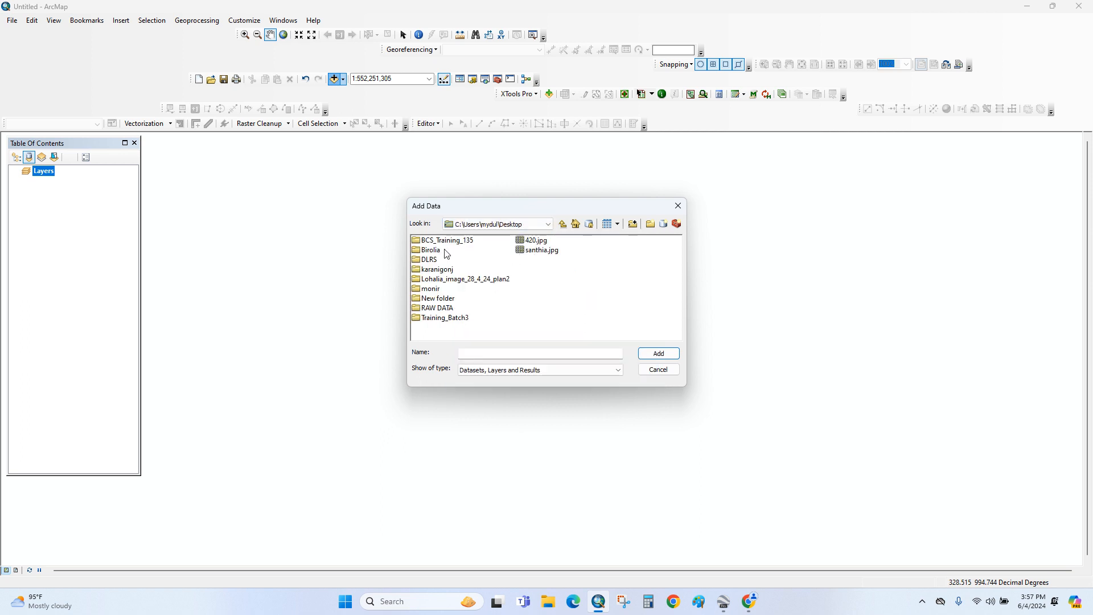
pyautogui.doubleClick(432, 270)
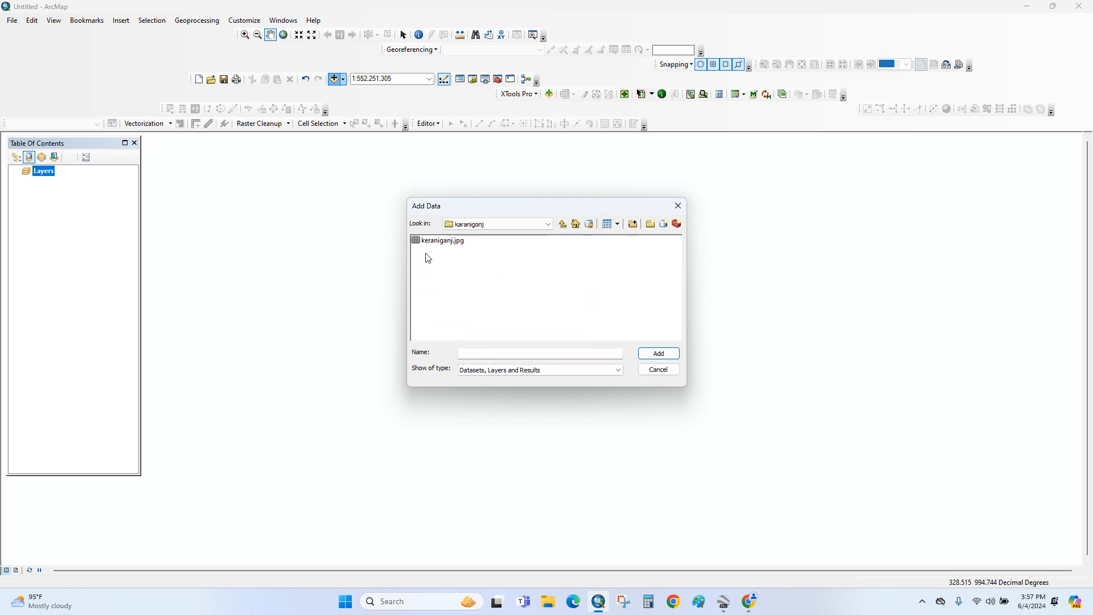
pyautogui.click(418, 241)
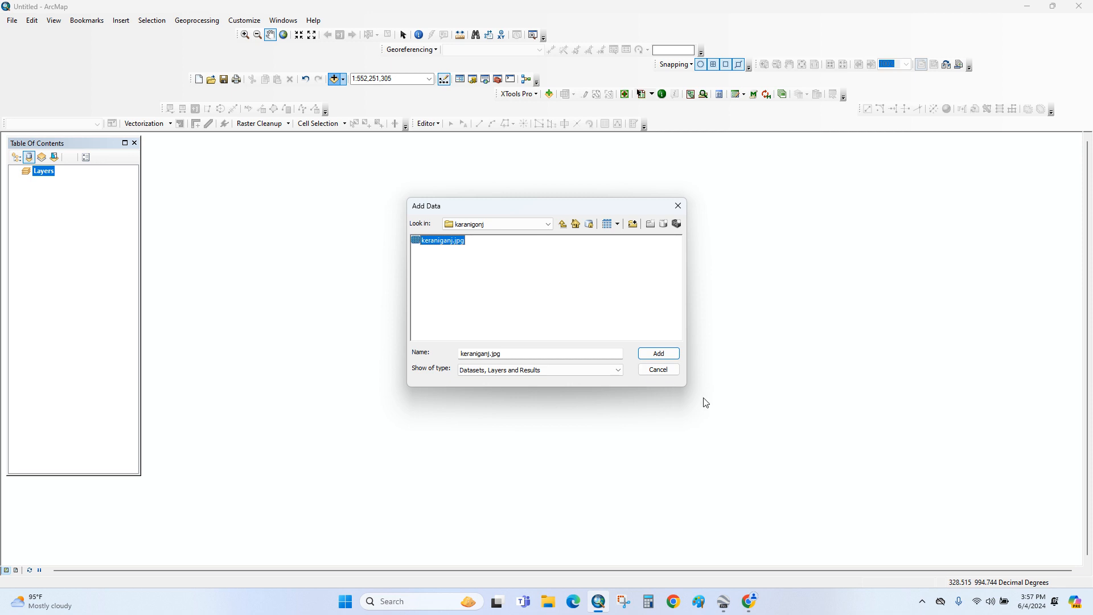
pyautogui.click(664, 354)
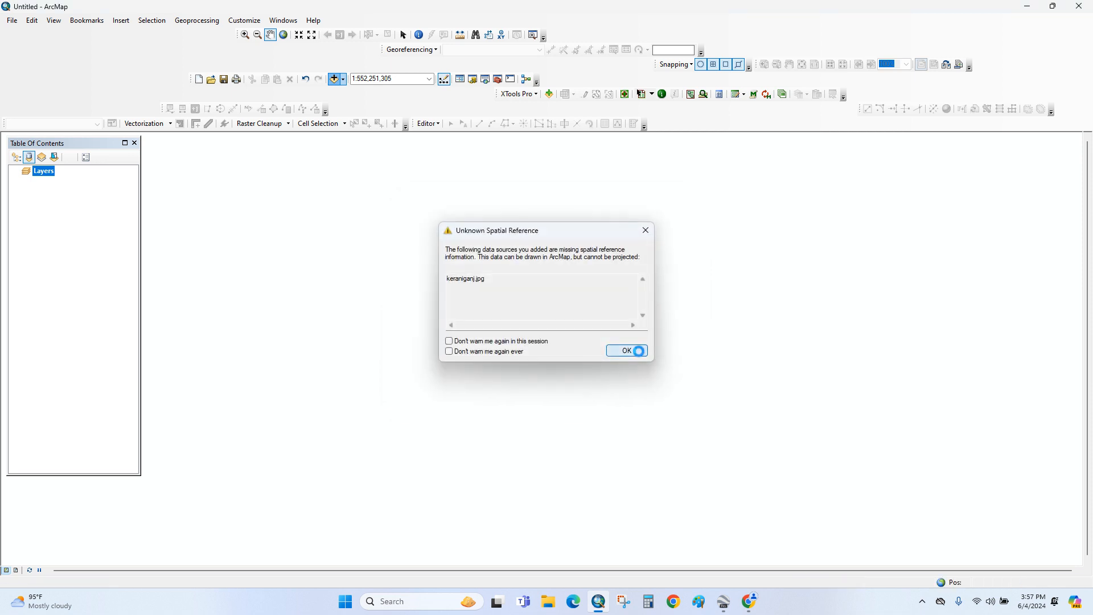
pyautogui.click(639, 351)
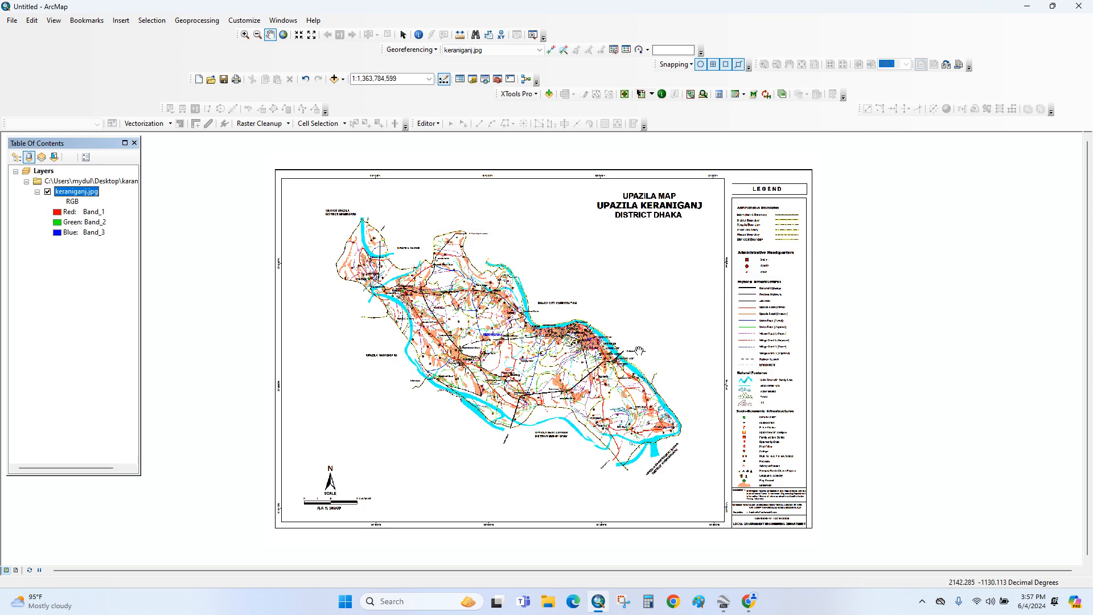
# Step: Display the Draw toolbar and dock it below the map view
pyautogui.scroll(5, 519, 336)
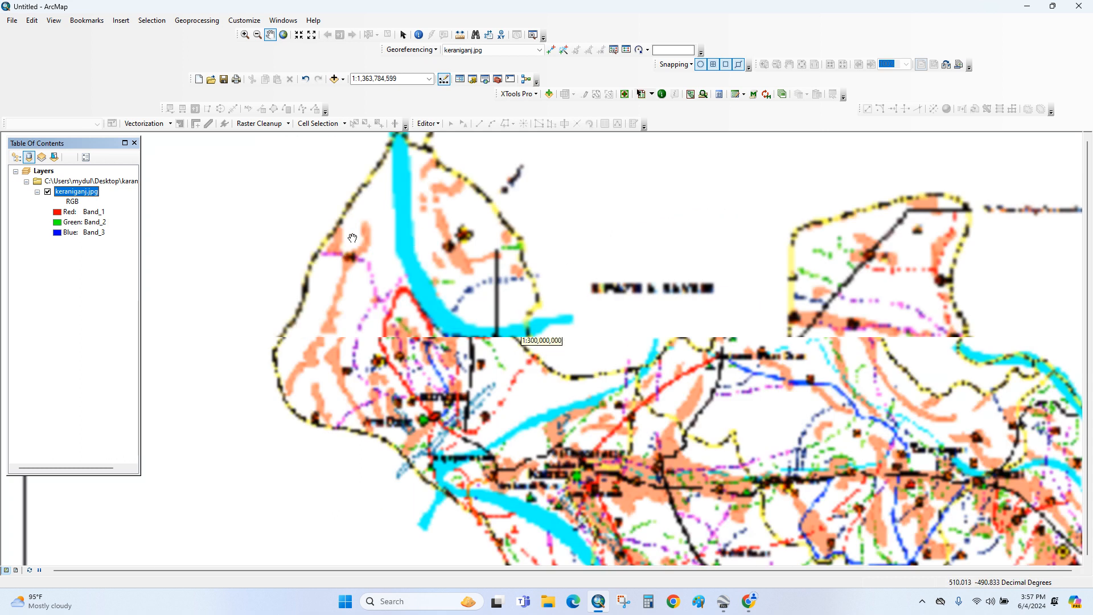
pyautogui.moveTo(302, 200); pyautogui.dragTo(737, 436)
pyautogui.moveTo(534, 341); pyautogui.dragTo(524, 298)
pyautogui.scroll(-1, 556, 386)
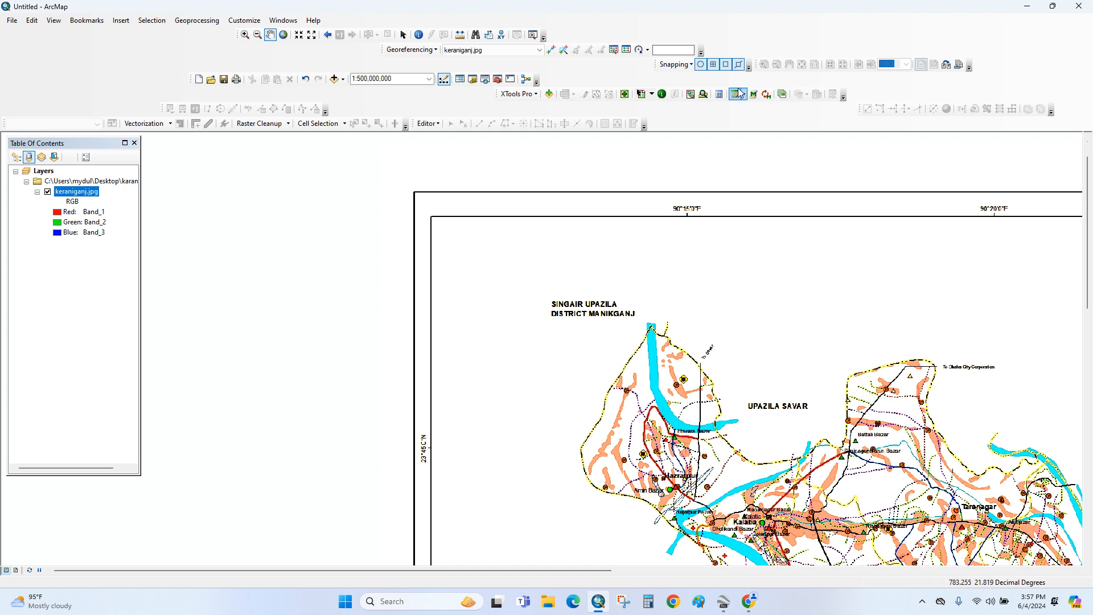
pyautogui.rightClick(990, 47)
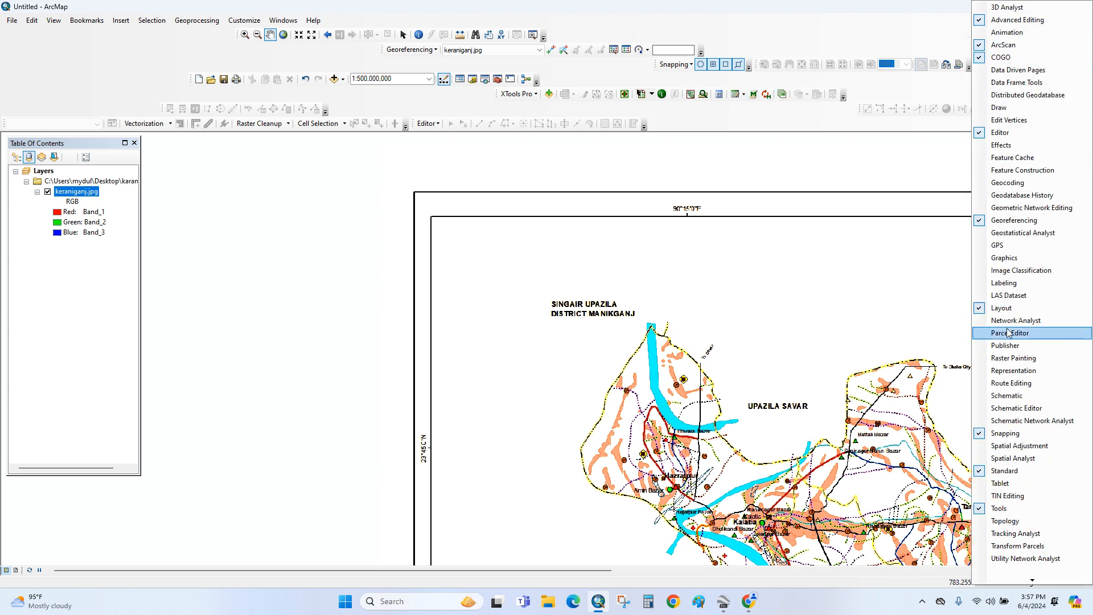
pyautogui.click(998, 108)
pyautogui.moveTo(811, 144)
pyautogui.mouseDown()
pyautogui.moveTo(712, 334)
pyautogui.moveTo(488, 581)
pyautogui.mouseUp()
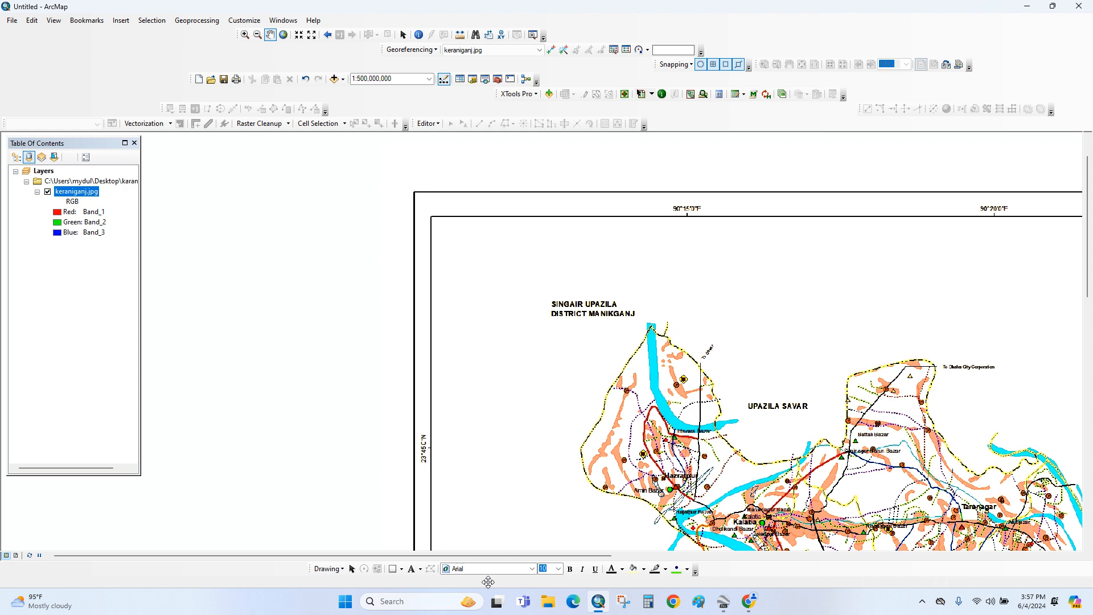
# Step: Draw a rectangle graphic over the upper-left corner of the Keraniganj map, reaching past its outer border
pyautogui.click(401, 568)
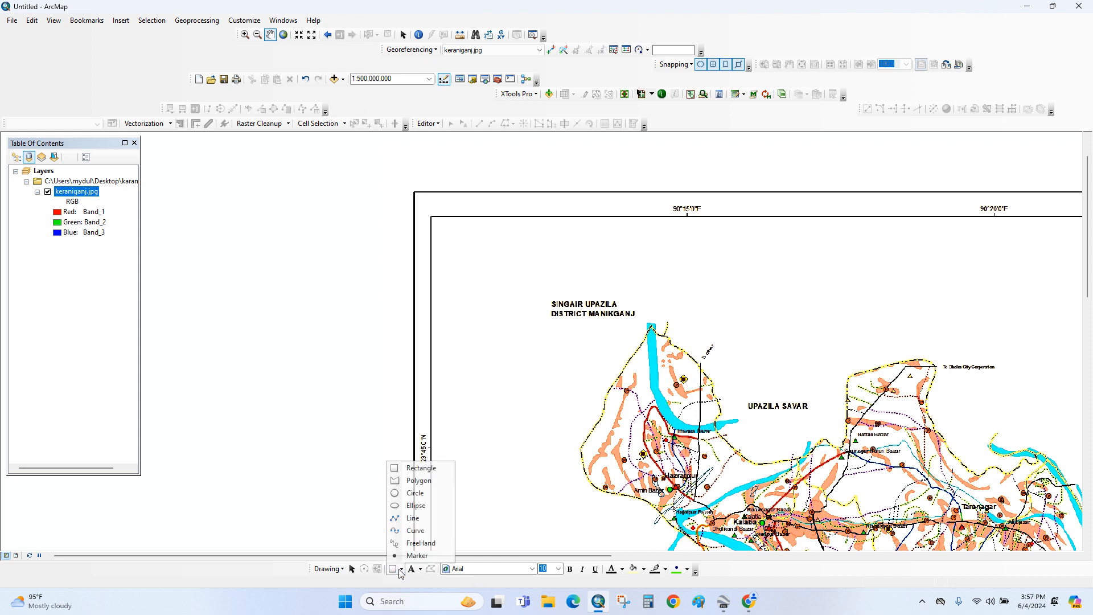
pyautogui.click(418, 465)
pyautogui.moveTo(361, 162); pyautogui.dragTo(707, 446)
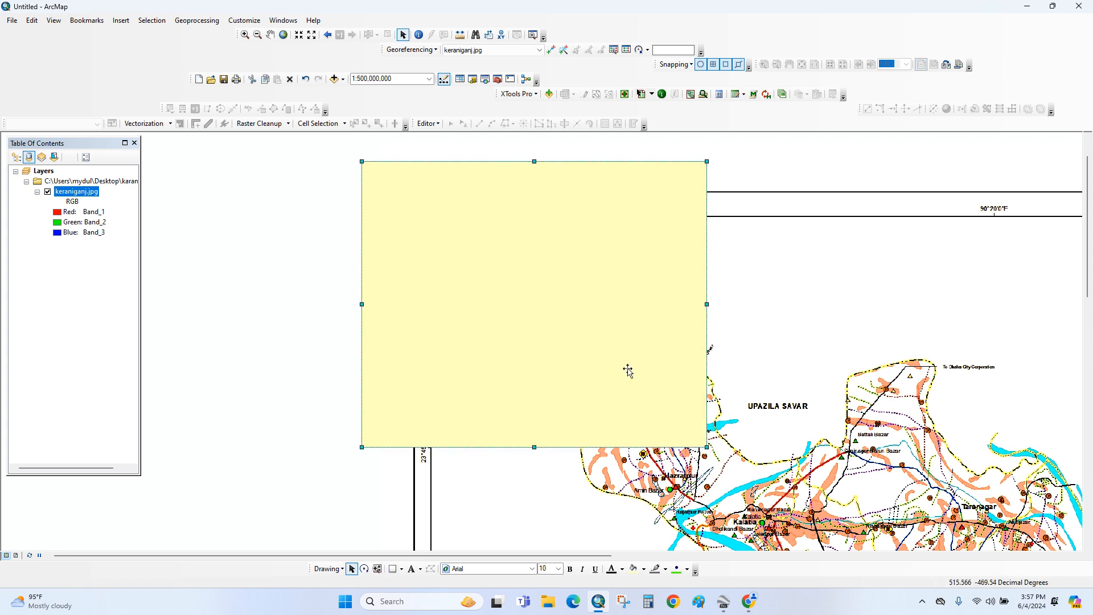
# Step: Set the rectangle graphic's fill color to No Color
pyautogui.rightClick(622, 345)
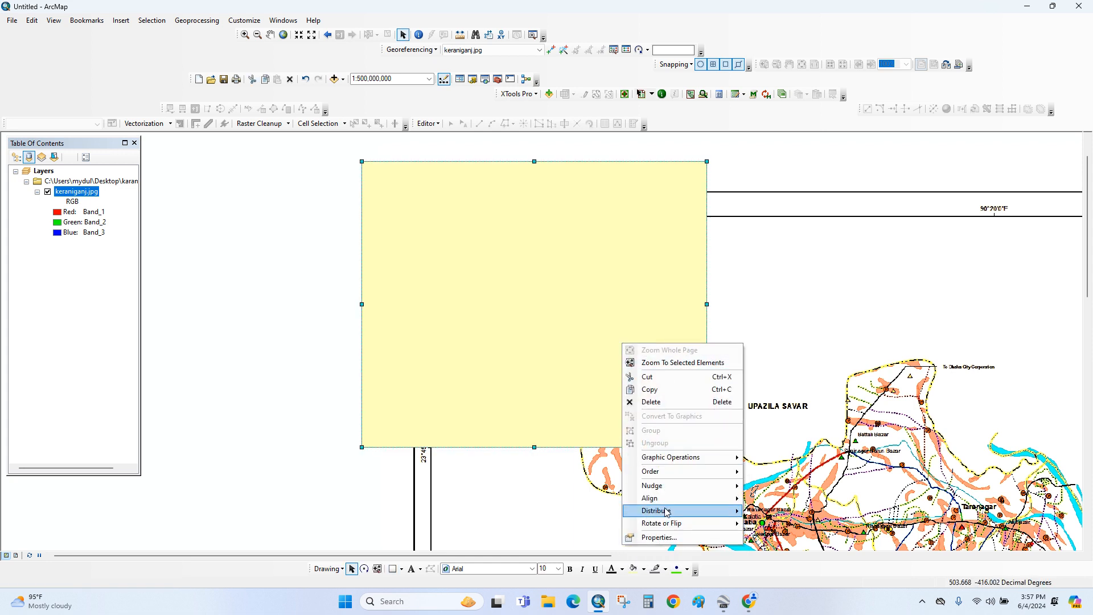
pyautogui.click(649, 536)
pyautogui.click(506, 248)
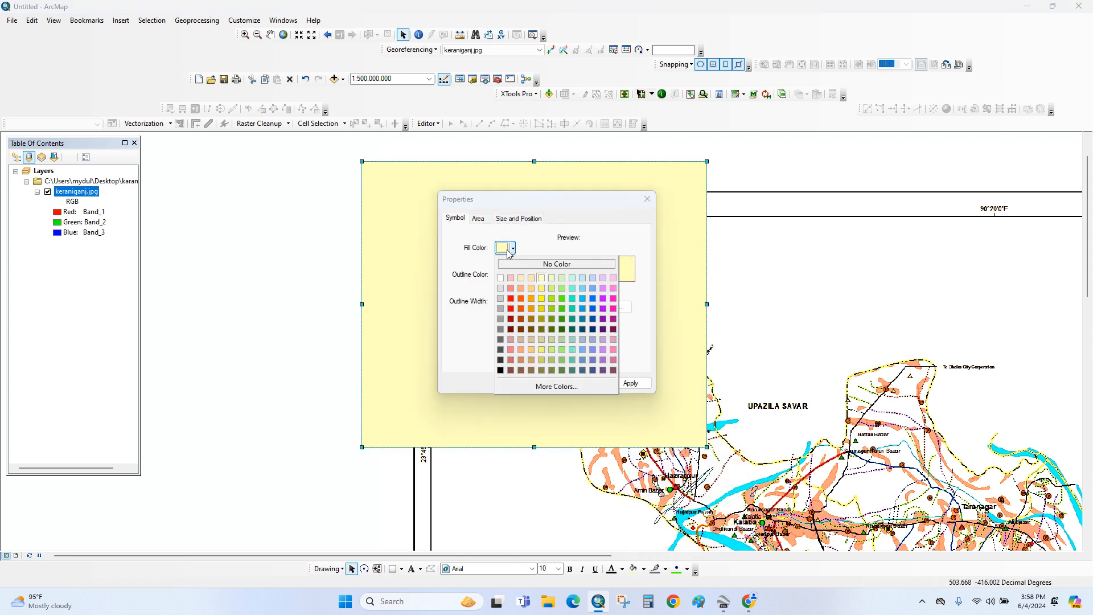
pyautogui.click(572, 264)
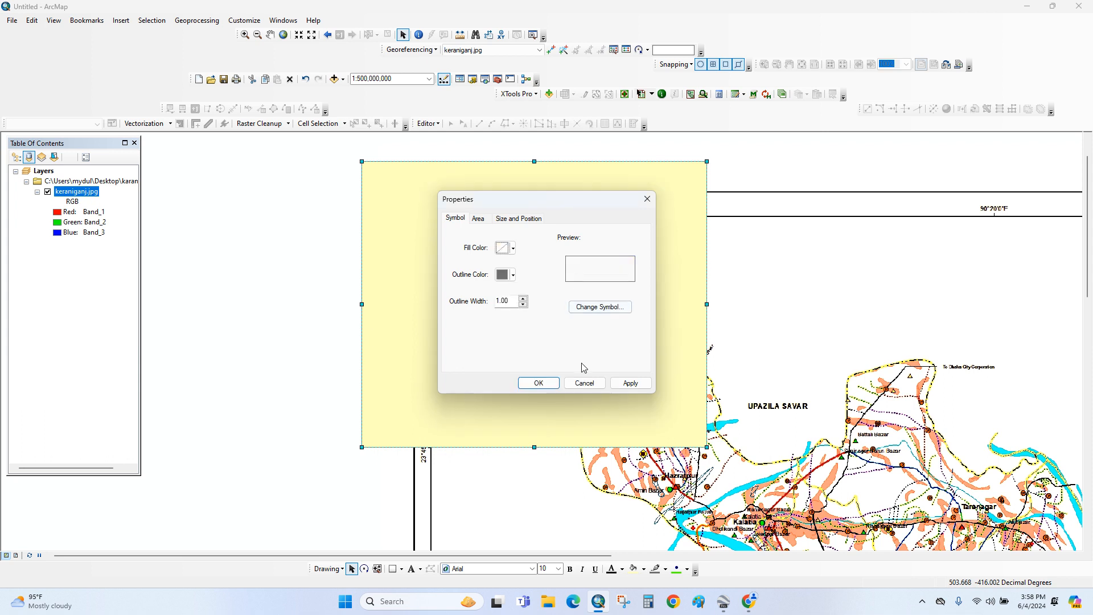
pyautogui.click(541, 383)
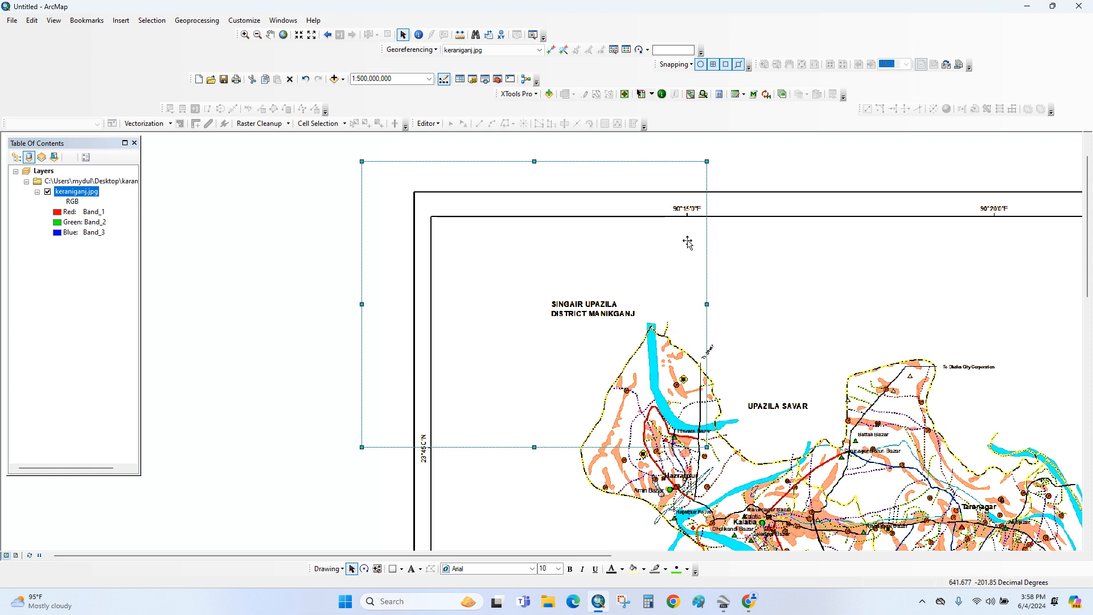
# Step: Align the rectangle's right edge with the 90°15'0"E tick mark on the map's top border
pyautogui.scroll(-2, 685, 241)
pyautogui.moveTo(725, 367); pyautogui.dragTo(686, 370)
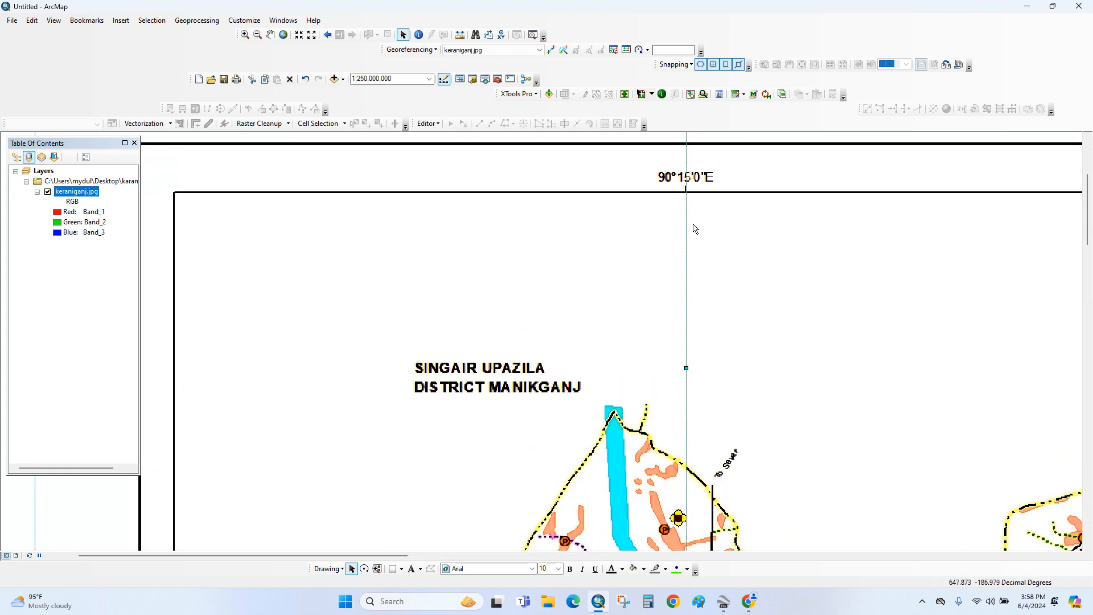
pyautogui.scroll(2, 686, 180)
pyautogui.scroll(-2, 686, 180)
pyautogui.scroll(-5, 686, 180)
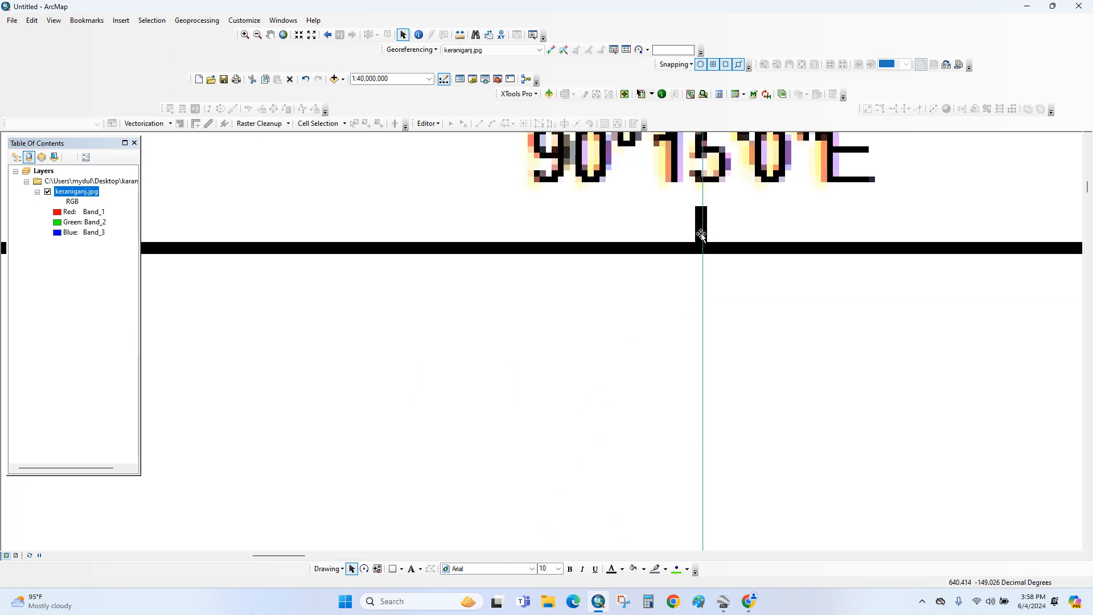
pyautogui.scroll(4, 707, 373)
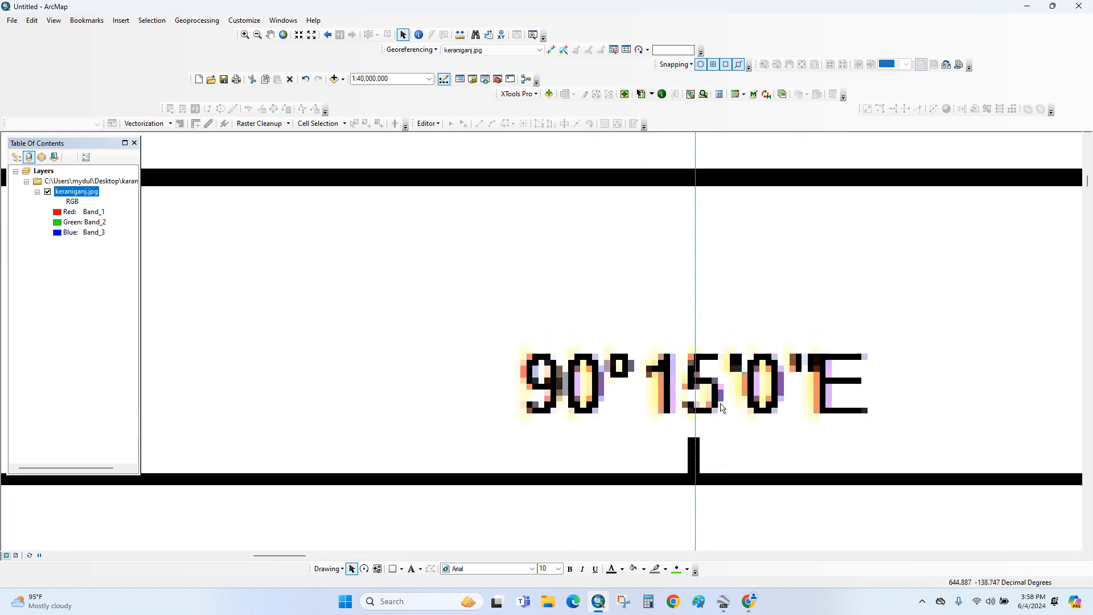
pyautogui.scroll(-3, 723, 376)
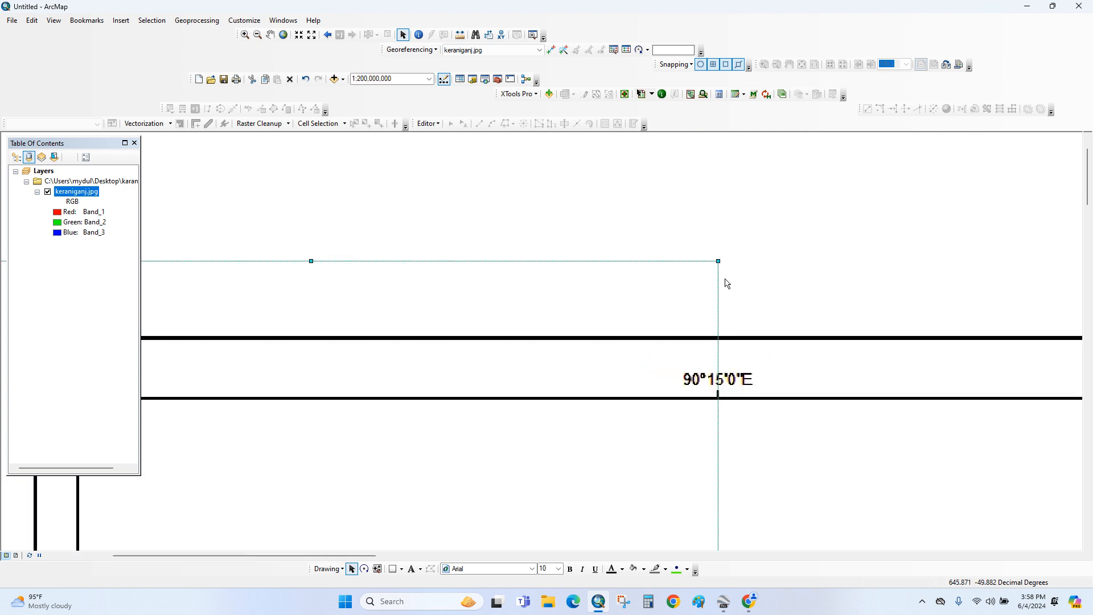
pyautogui.scroll(-1, 723, 272)
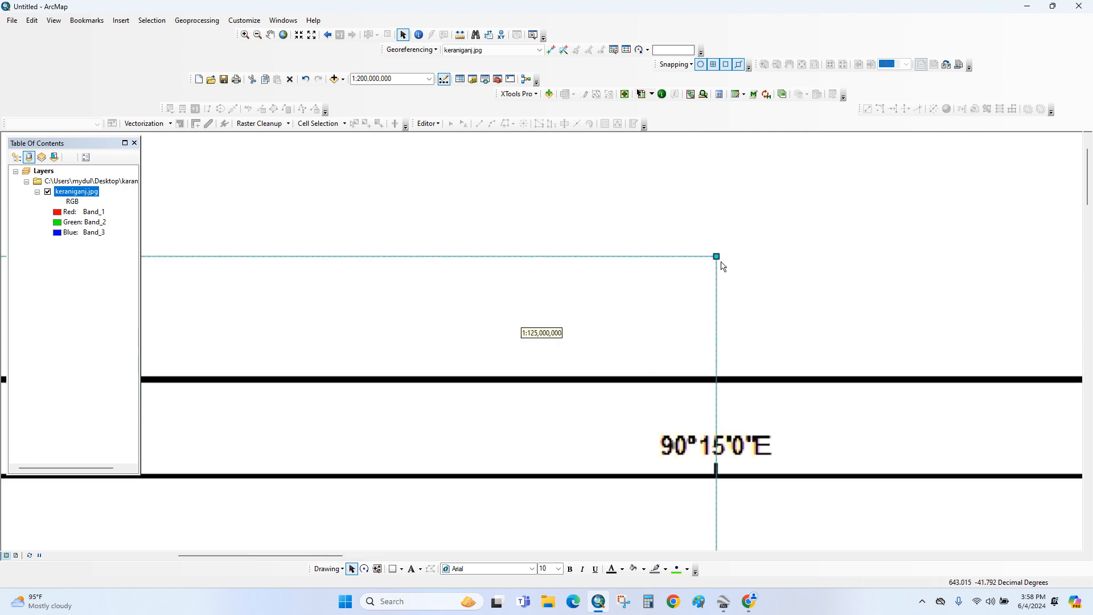
pyautogui.moveTo(717, 257); pyautogui.dragTo(716, 258)
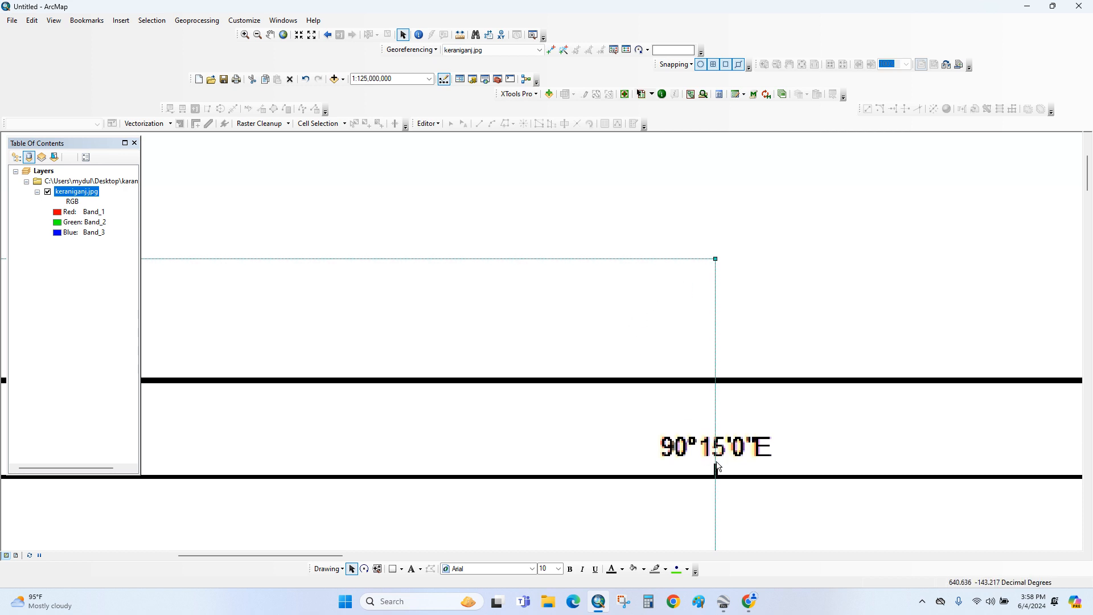
pyautogui.scroll(3, 717, 463)
pyautogui.scroll(-5, 643, 474)
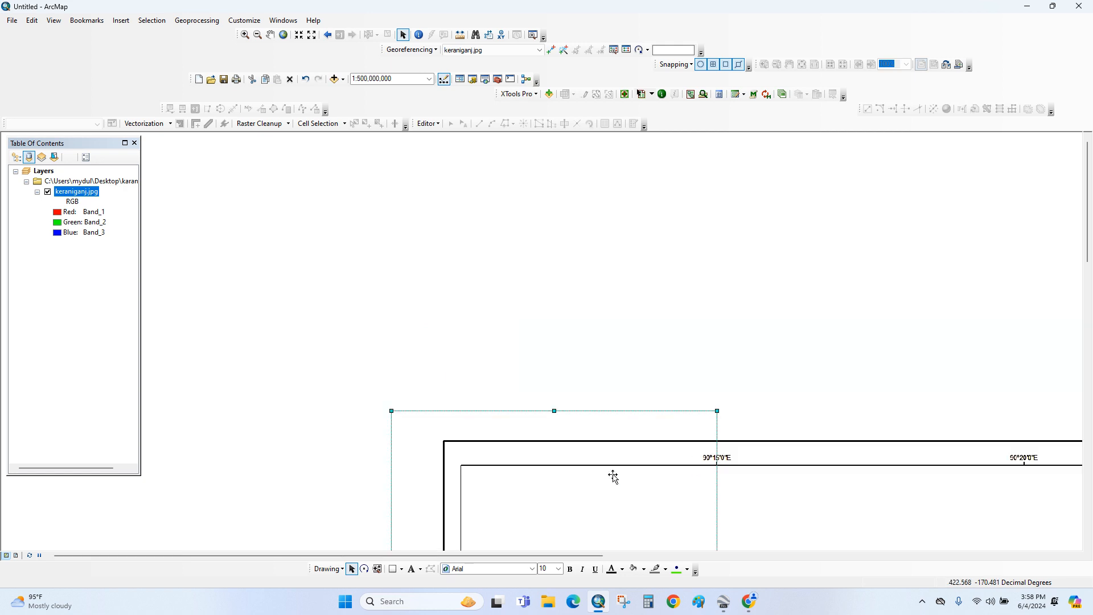
# Step: Align the rectangle's bottom edge with the 23°45'0"N tick mark on the map's left border
pyautogui.scroll(-3, 610, 371)
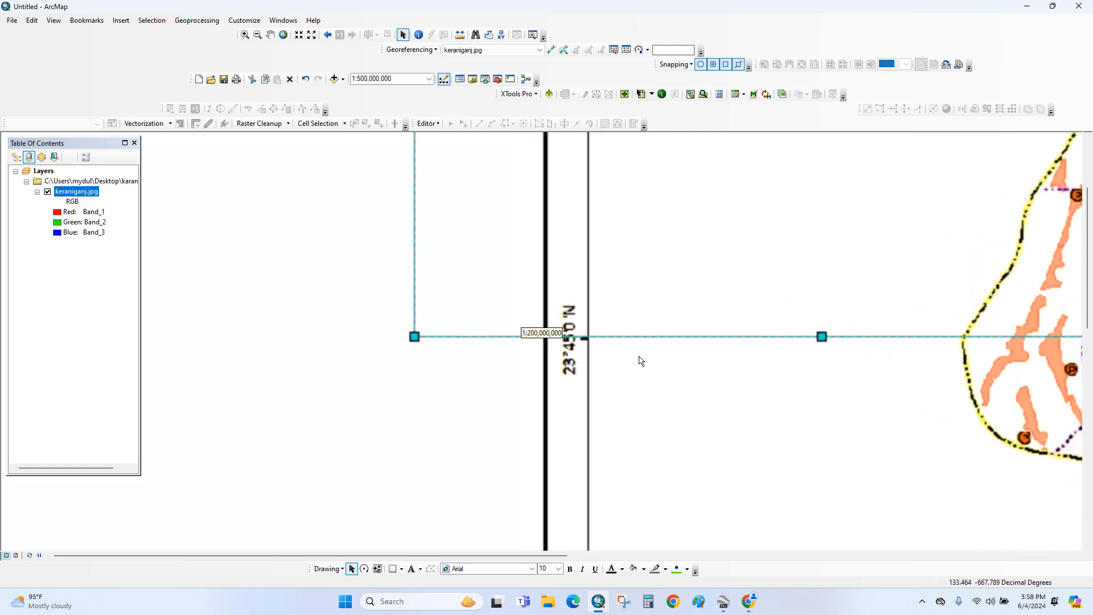
pyautogui.scroll(-1, 766, 346)
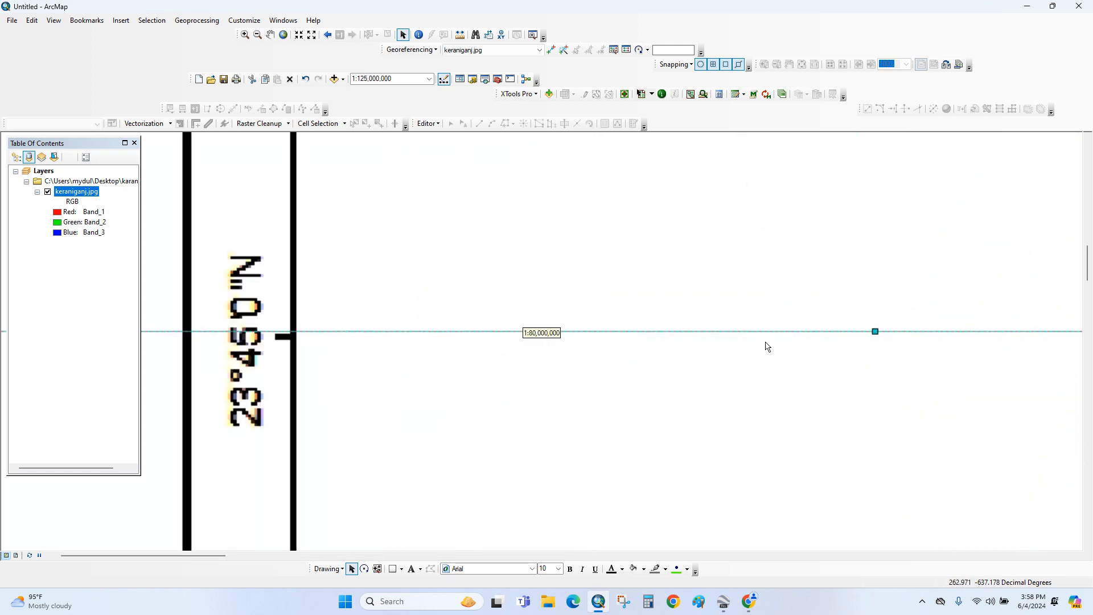
pyautogui.moveTo(876, 332); pyautogui.dragTo(876, 336)
pyautogui.scroll(4, 714, 358)
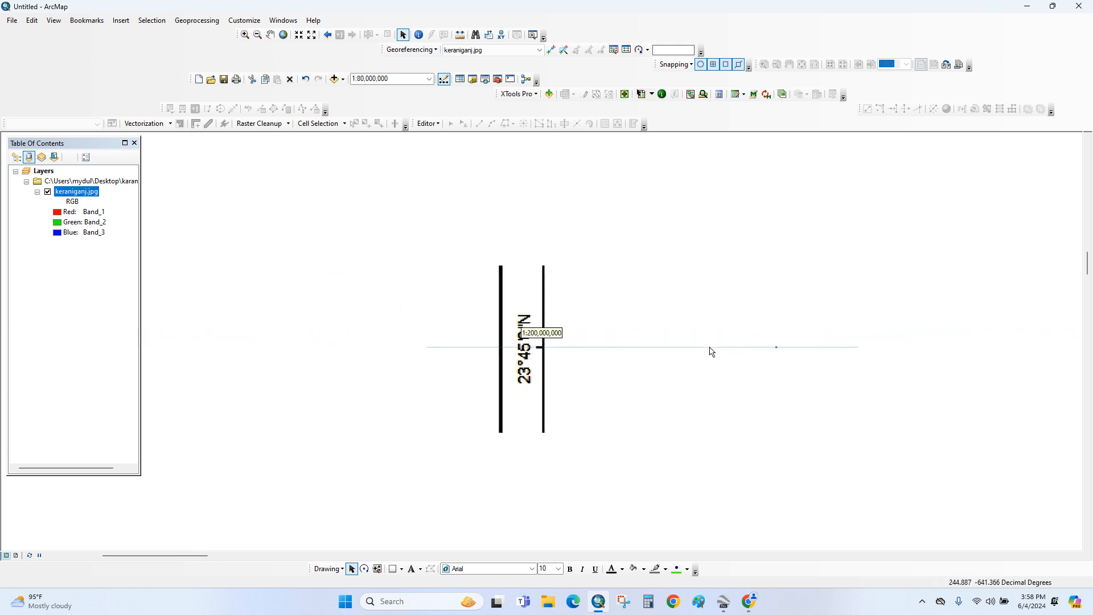
# Step: Float the Georeferencing toolbar over the map and activate its Add Control Points tool
pyautogui.scroll(-4, 842, 352)
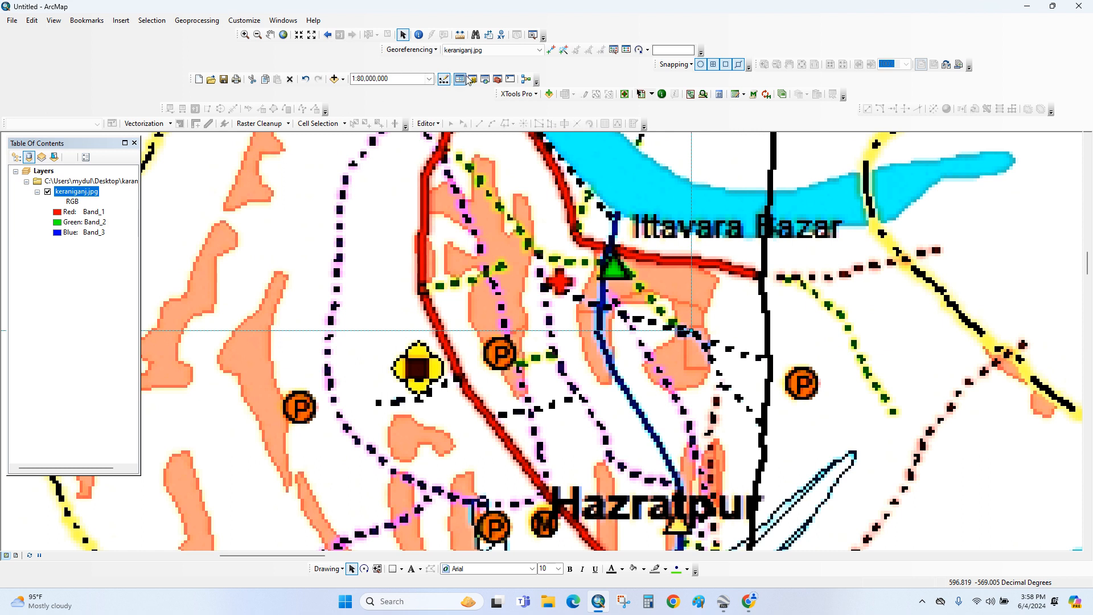
pyautogui.rightClick(1029, 48)
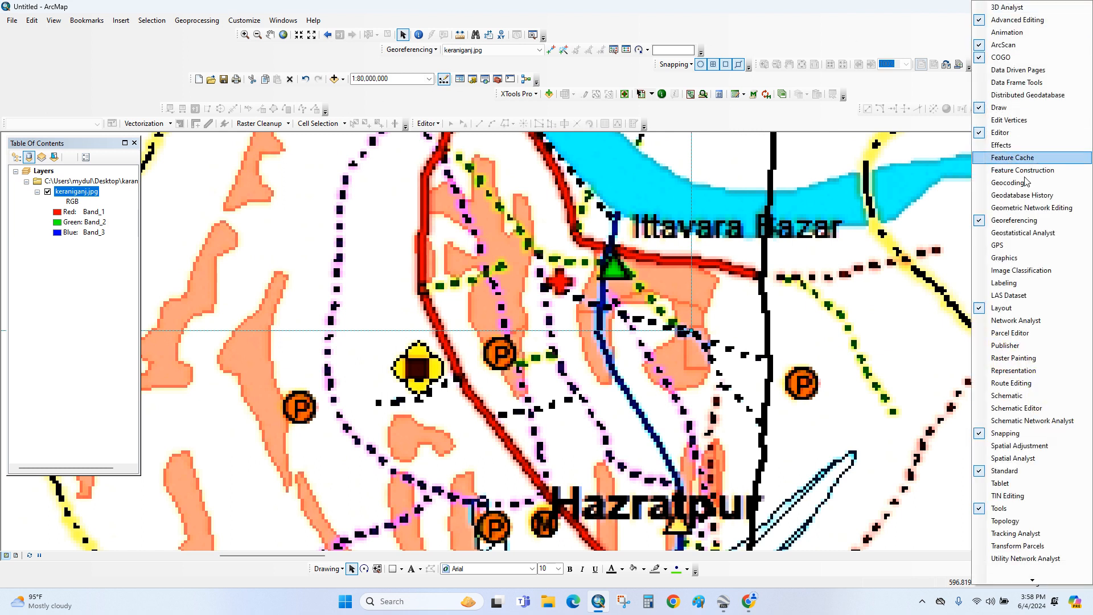
pyautogui.click(848, 25)
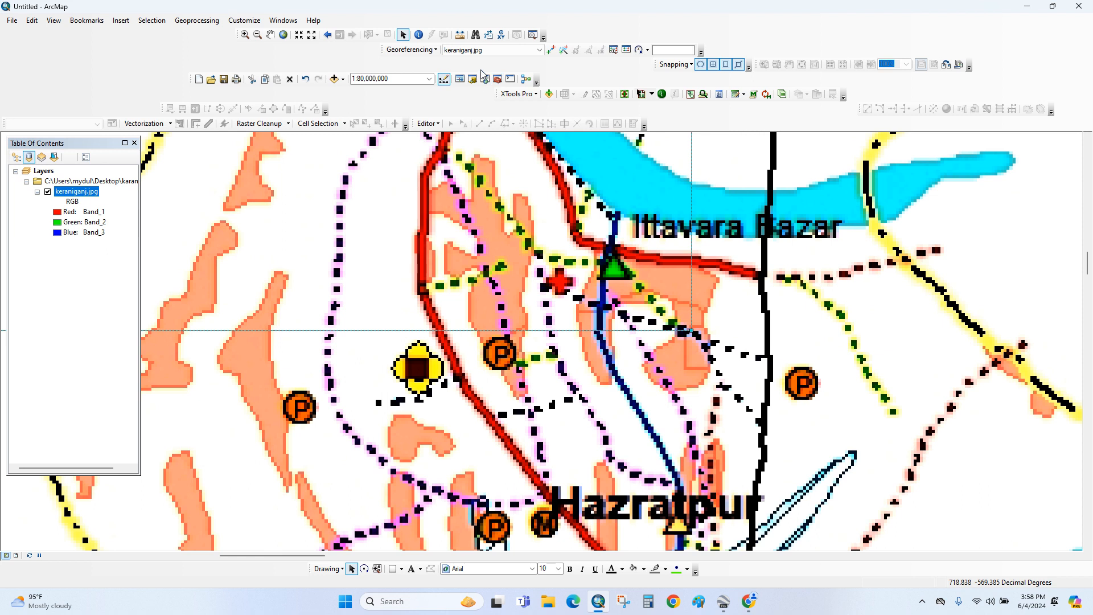
pyautogui.moveTo(388, 50); pyautogui.dragTo(665, 134)
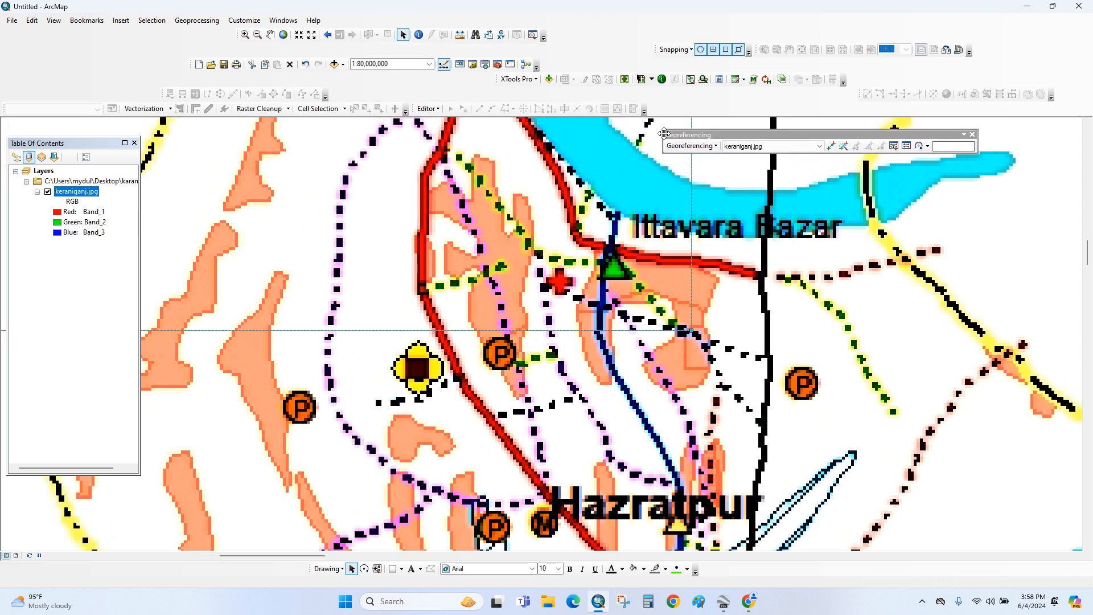
pyautogui.click(830, 146)
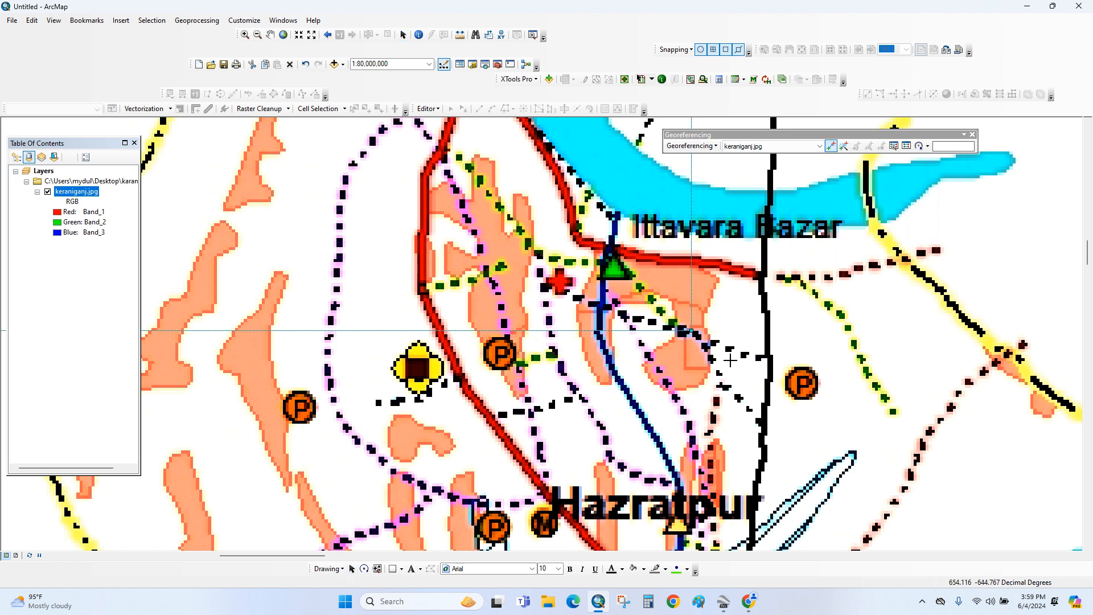
pyautogui.scroll(2, 692, 334)
pyautogui.scroll(1, 692, 335)
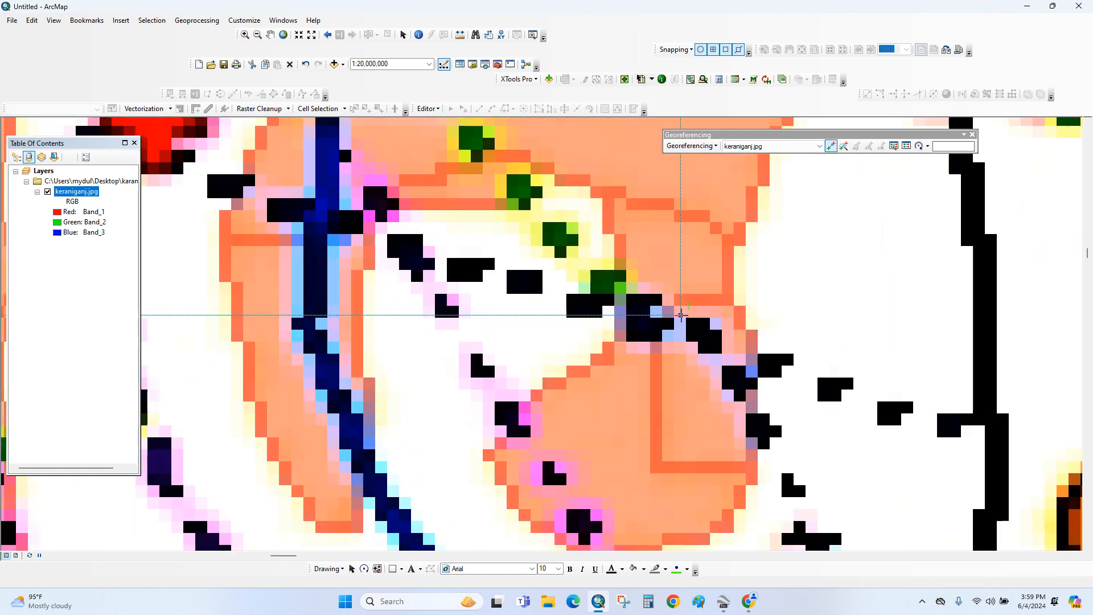
pyautogui.rightClick(680, 315)
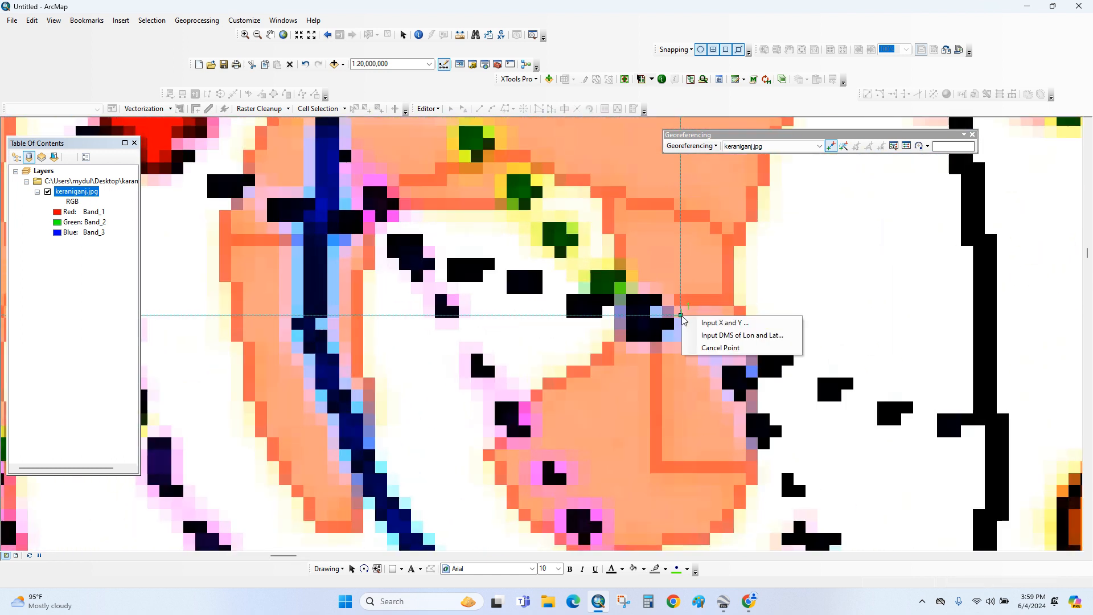
pyautogui.click(722, 336)
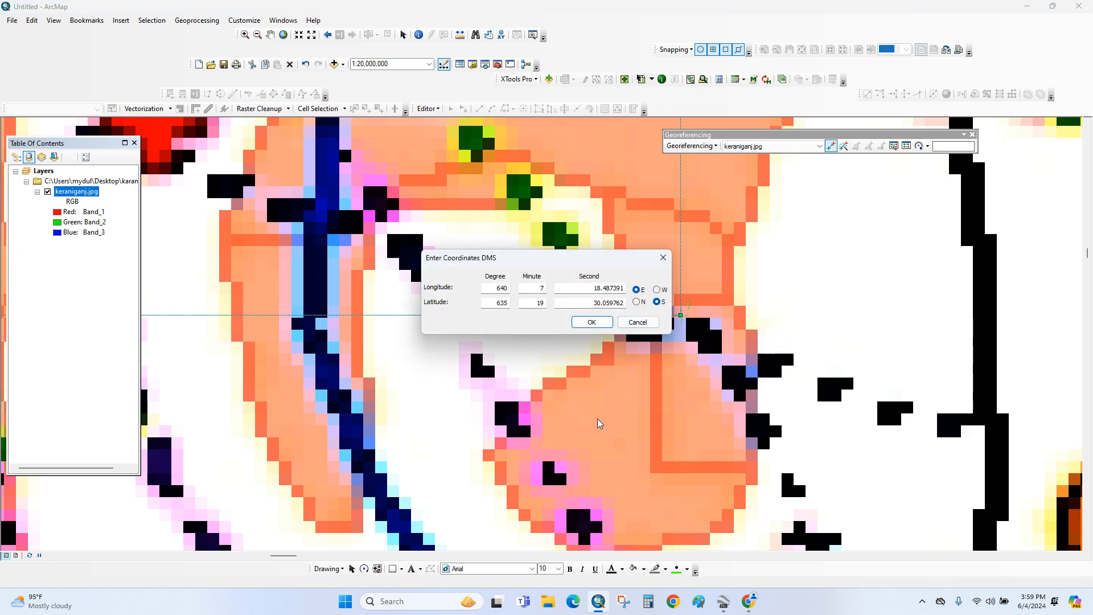
pyautogui.click(662, 258)
# Step: Examine the latitude and longitude labels where the rectangle's bottom and right edges cross the map border
pyautogui.scroll(-3, 598, 375)
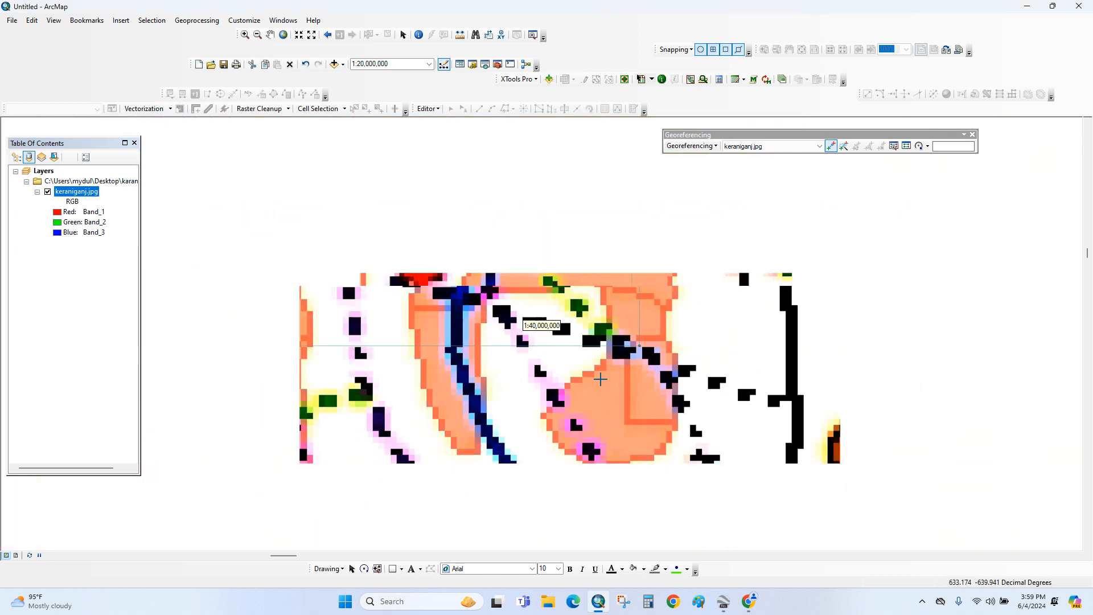
pyautogui.scroll(-5, 620, 369)
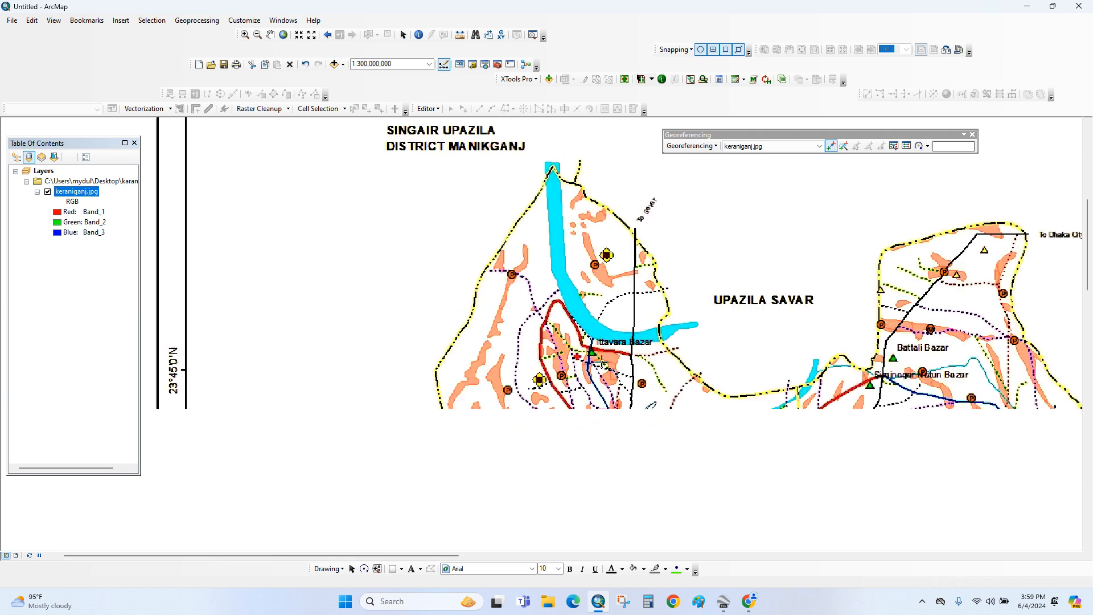
pyautogui.moveTo(571, 314); pyautogui.dragTo(711, 446)
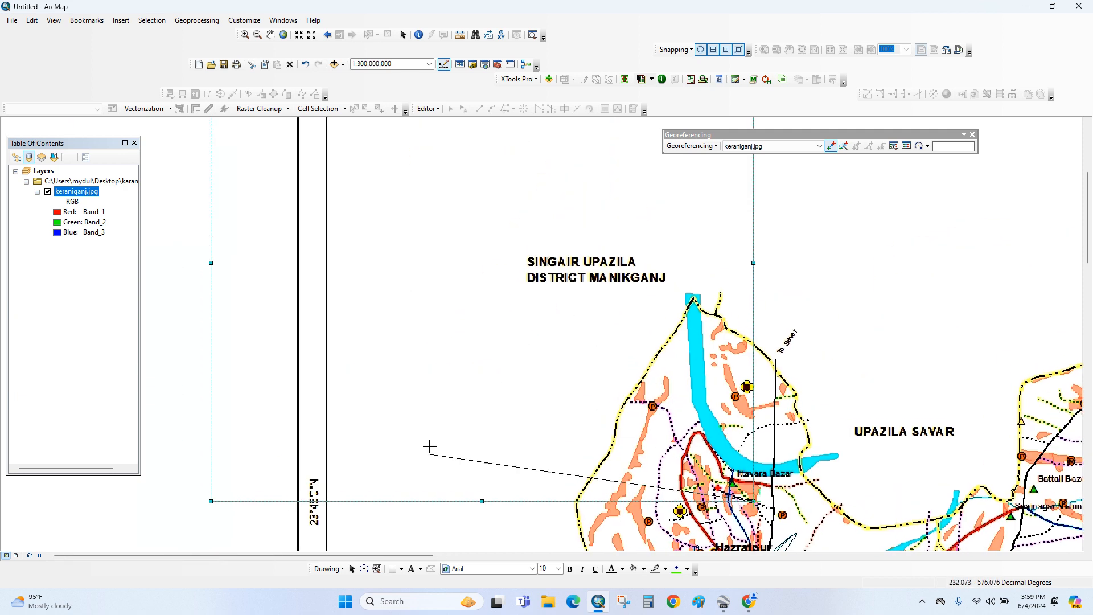
pyautogui.scroll(1, 370, 433)
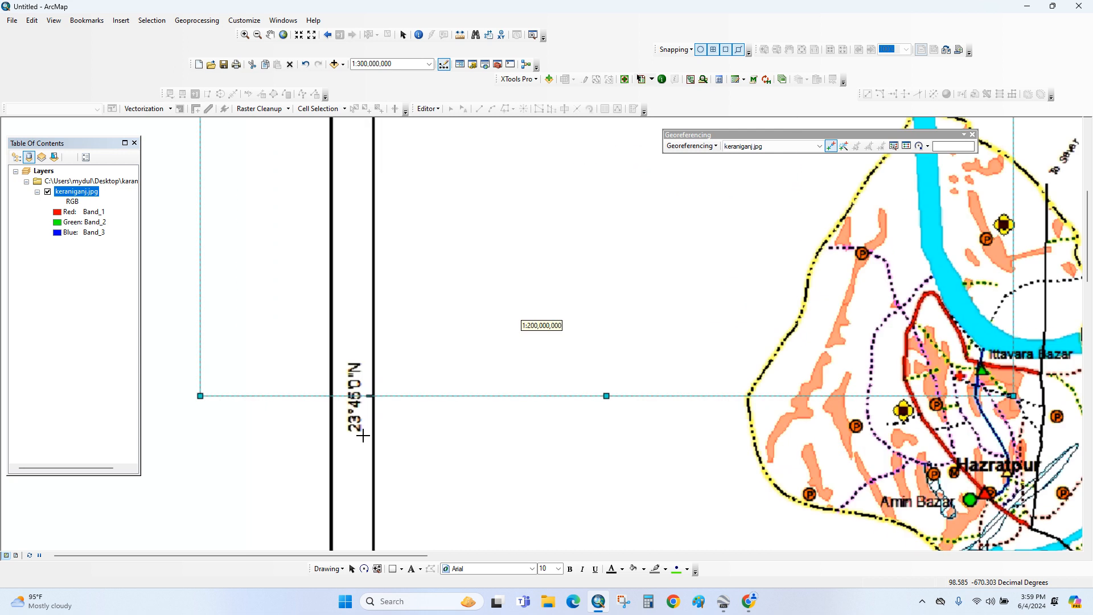
pyautogui.scroll(-2, 446, 417)
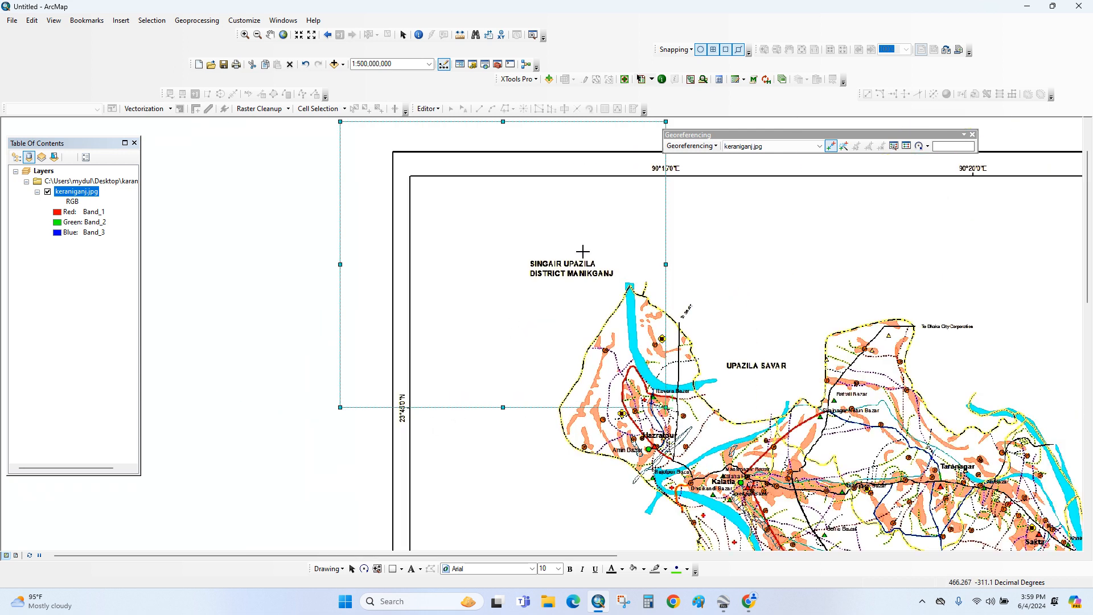
pyautogui.moveTo(574, 245); pyautogui.dragTo(558, 376)
pyautogui.scroll(3, 628, 320)
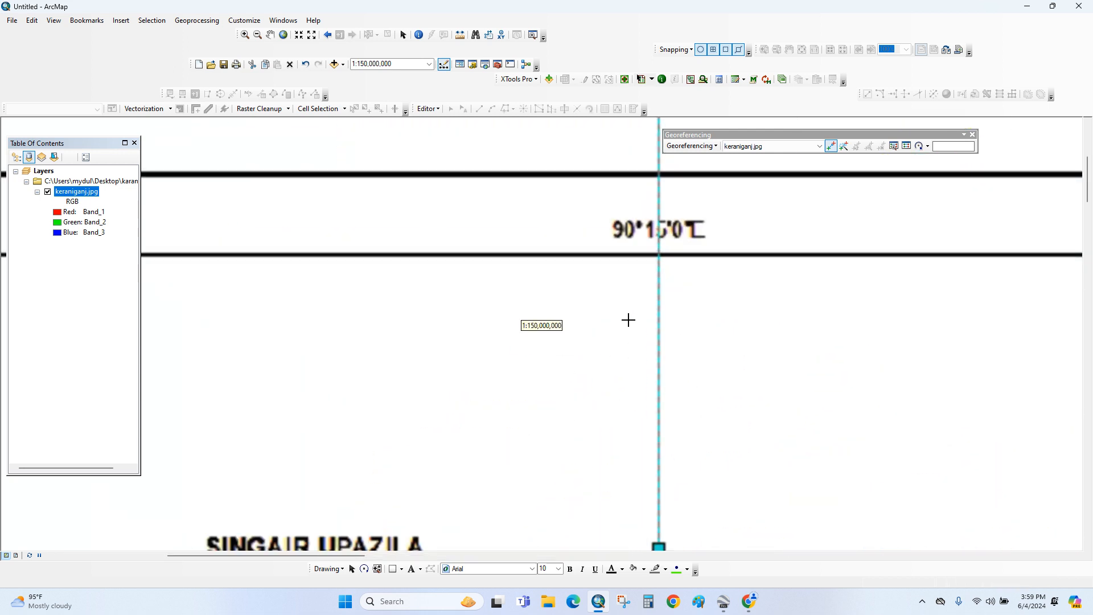
pyautogui.moveTo(644, 392); pyautogui.dragTo(621, 186)
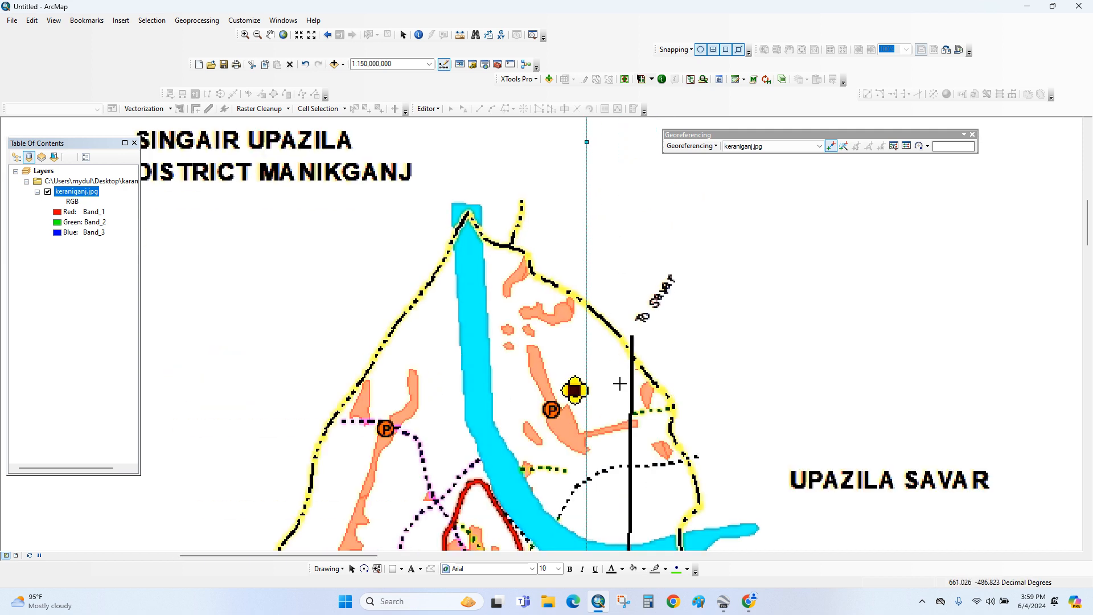
# Step: Place the first control point on the rectangle graphic's lower-right corner
pyautogui.moveTo(620, 379); pyautogui.dragTo(628, 169)
pyautogui.scroll(4, 593, 409)
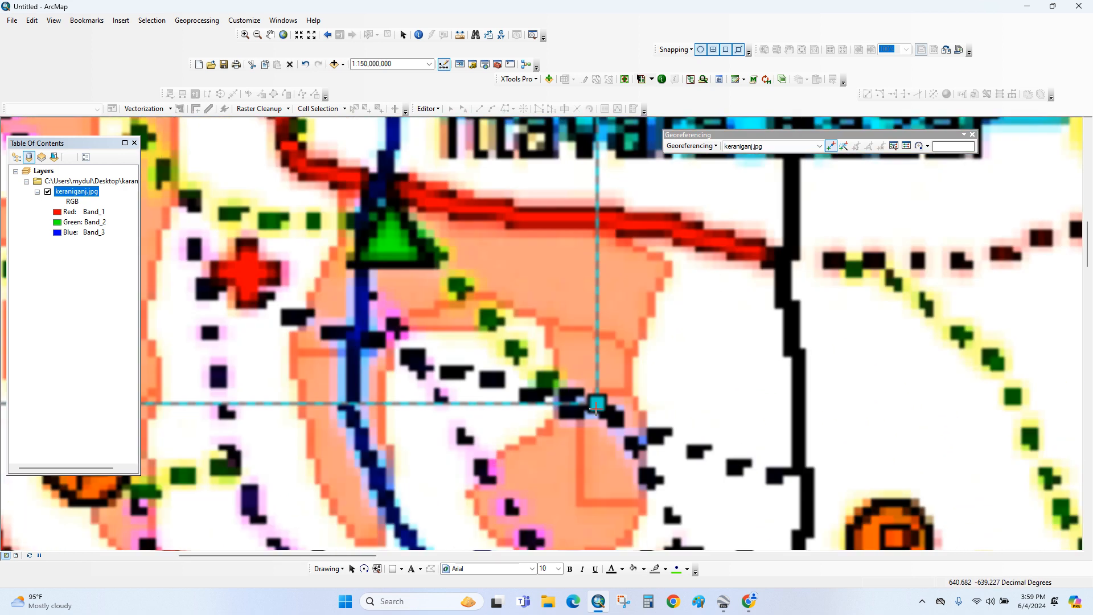
pyautogui.scroll(2, 593, 410)
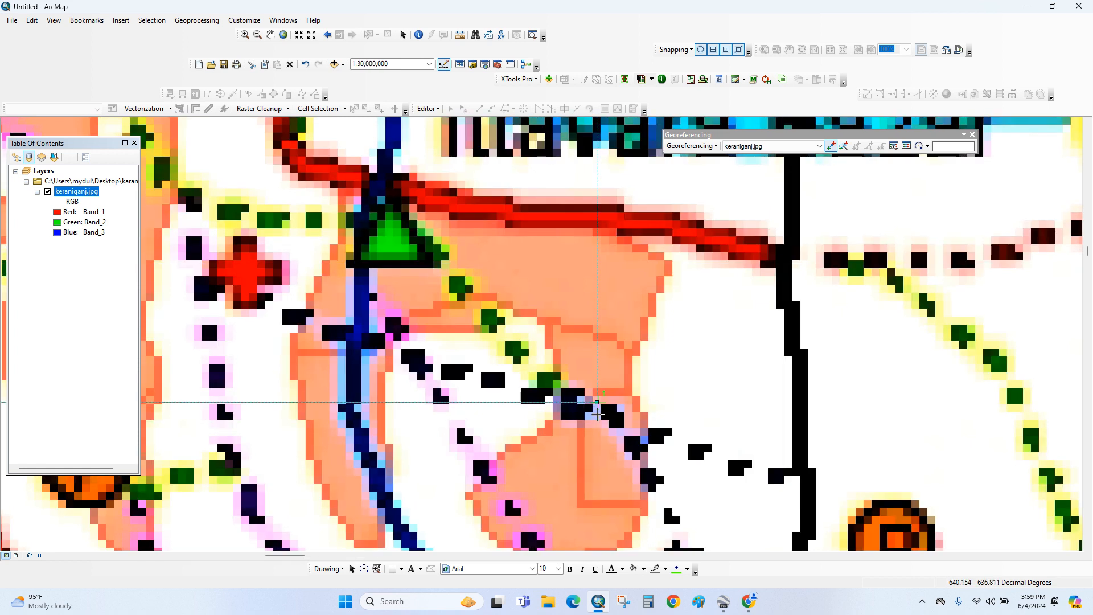
pyautogui.scroll(2, 597, 401)
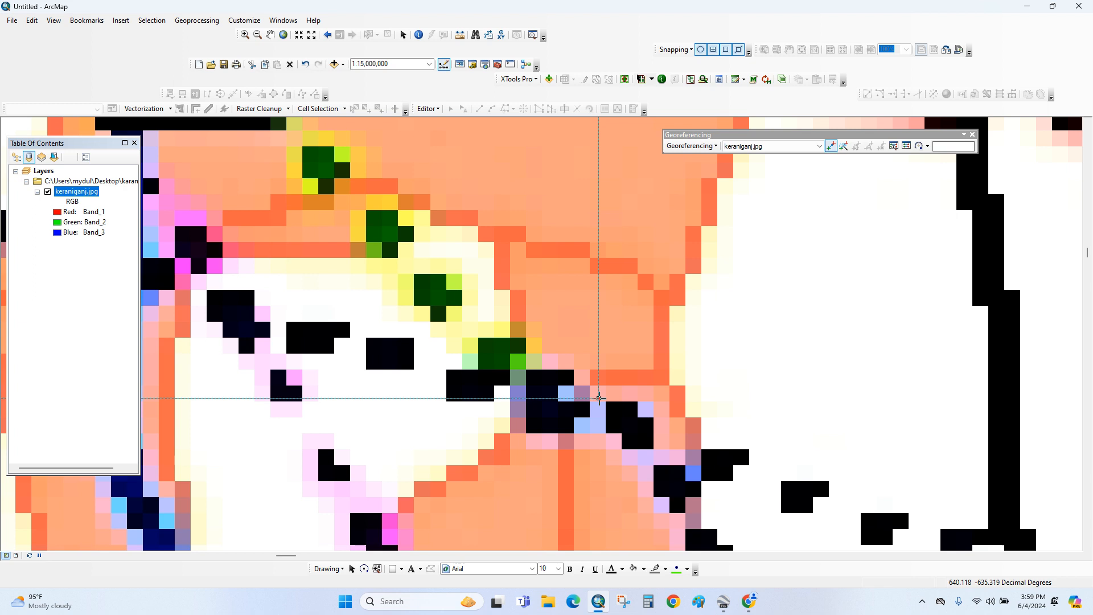
pyautogui.click(599, 399)
# Step: Enter the first control point's DMS coordinates as longitude 90°15'0"E and latitude 23°45'0"N
pyautogui.rightClick(598, 399)
pyautogui.click(644, 420)
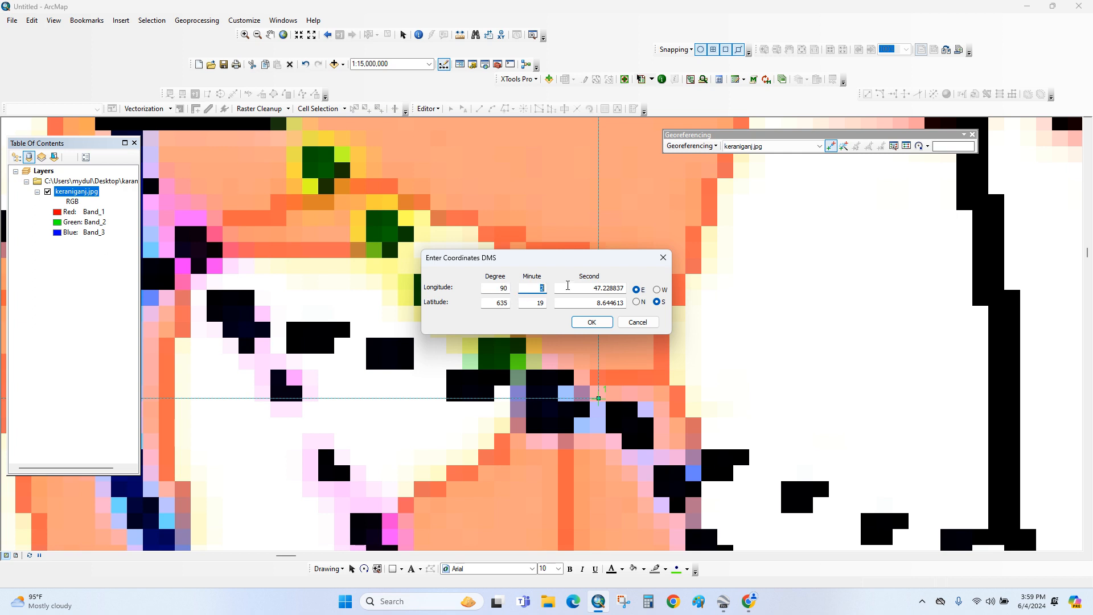
pyautogui.moveTo(578, 286); pyautogui.dragTo(631, 291)
pyautogui.write('0')
pyautogui.moveTo(490, 306); pyautogui.dragTo(527, 306)
pyautogui.moveTo(588, 300); pyautogui.dragTo(619, 300)
pyautogui.write('0')
pyautogui.click(638, 302)
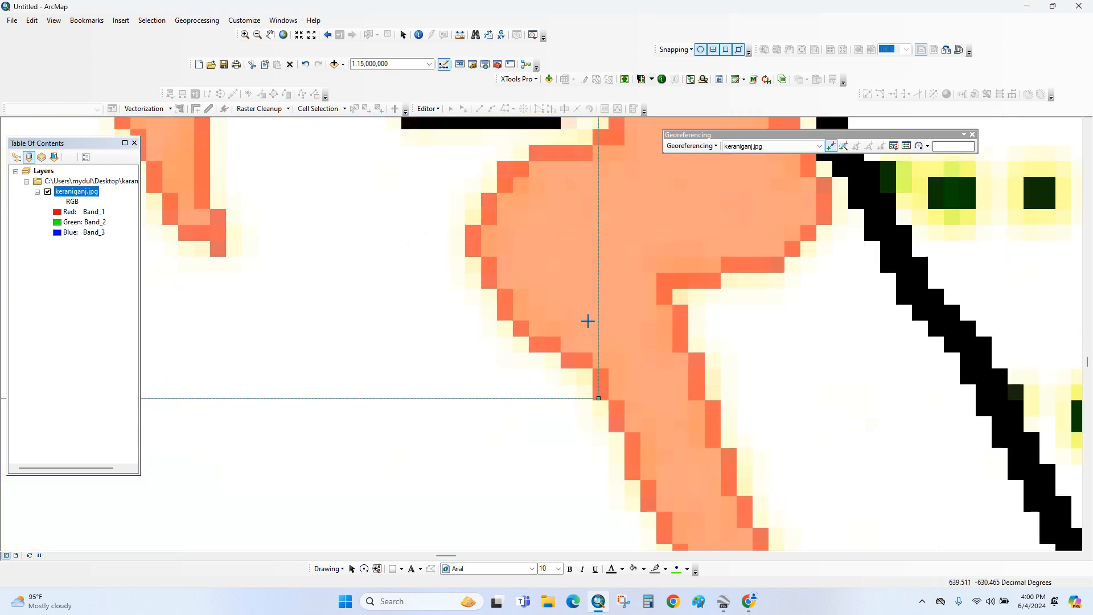
pyautogui.click(591, 322)
# Step: Draw a second rectangle graphic over the map title, from near the 90°25'0"E label into the legend and reaching above the top border
pyautogui.scroll(-1, 537, 357)
pyautogui.scroll(-7, 537, 357)
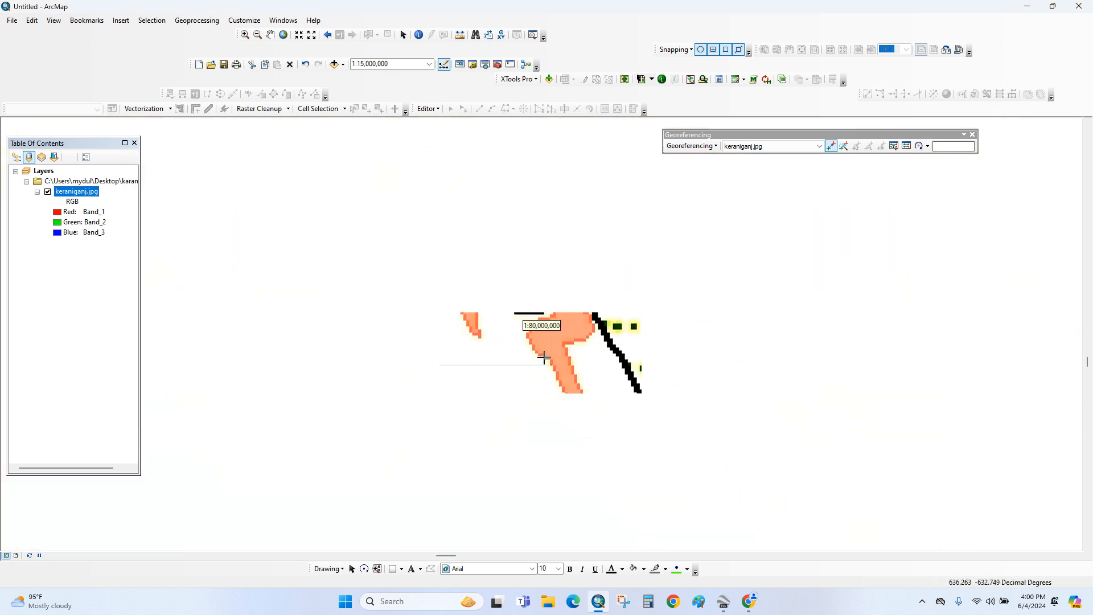
pyautogui.scroll(-4, 446, 418)
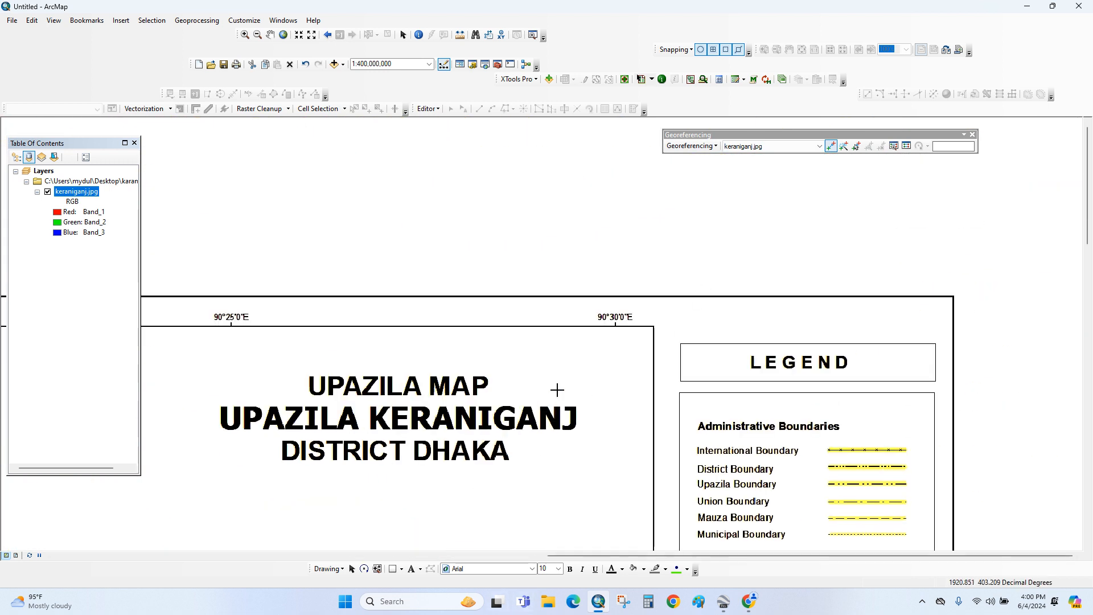
pyautogui.scroll(3, 564, 381)
pyautogui.scroll(-3, 575, 405)
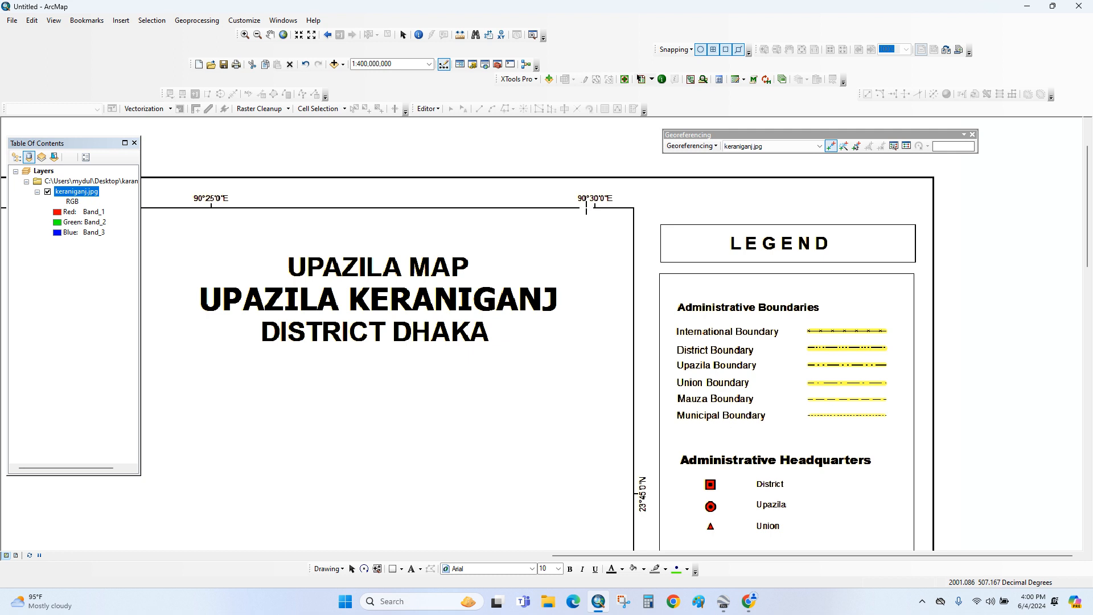
pyautogui.moveTo(290, 264); pyautogui.dragTo(424, 229)
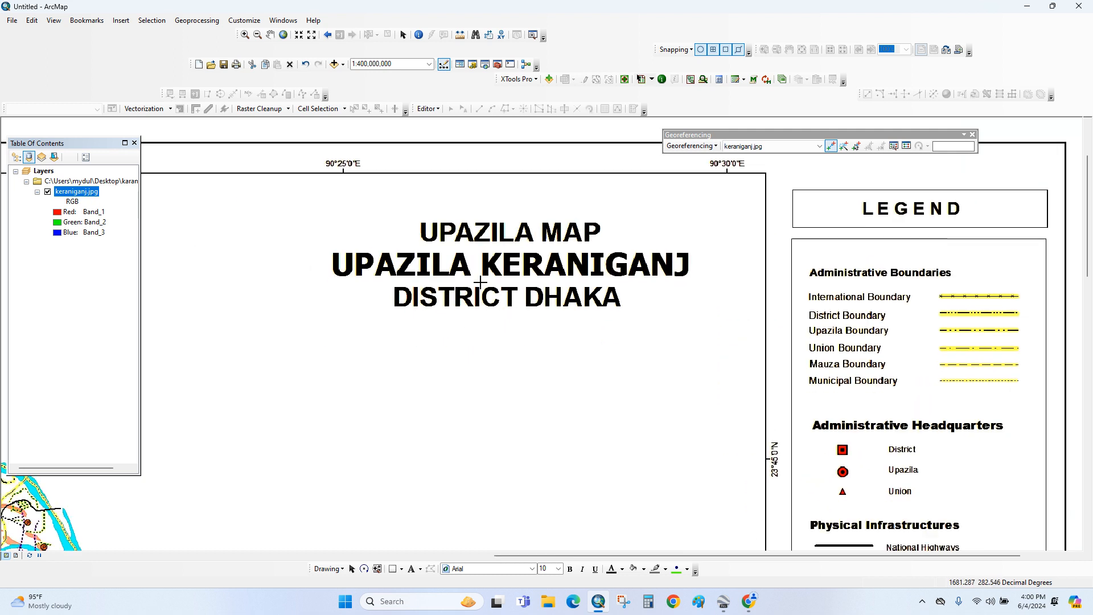
pyautogui.moveTo(363, 209); pyautogui.dragTo(330, 274)
pyautogui.scroll(1, 329, 274)
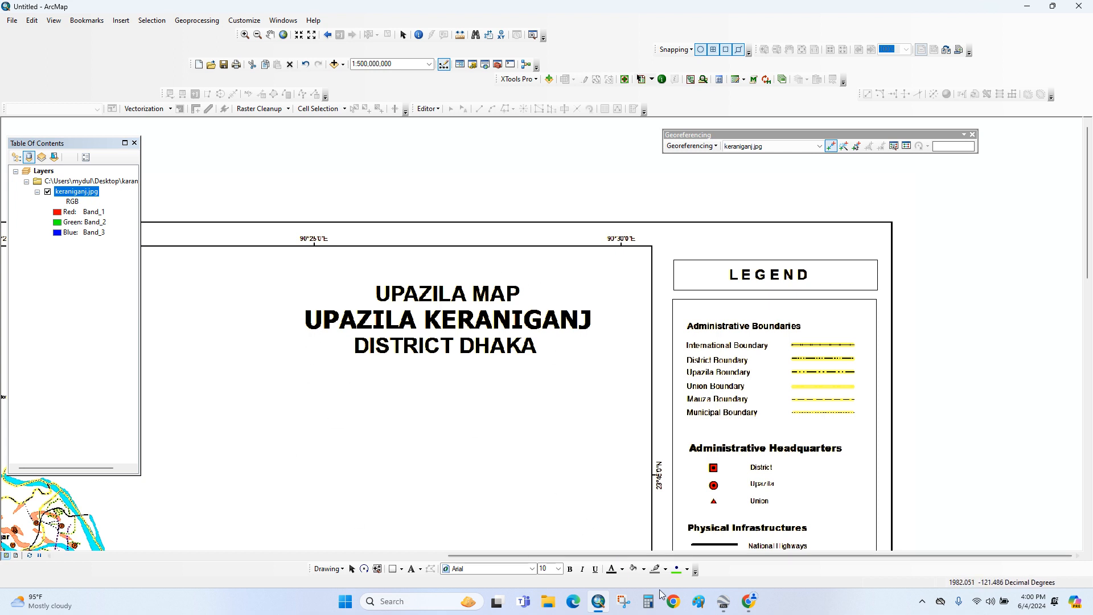
pyautogui.click(393, 569)
pyautogui.moveTo(305, 177); pyautogui.dragTo(737, 476)
# Step: Set the second rectangle graphic's fill color to No Color
pyautogui.rightClick(565, 313)
pyautogui.click(601, 507)
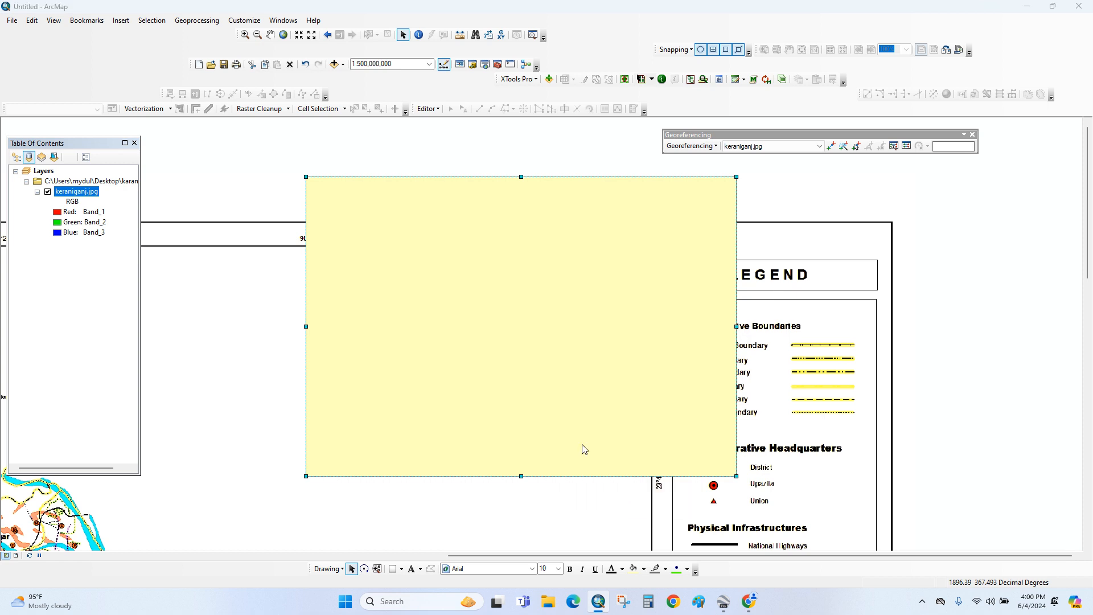
pyautogui.click(503, 250)
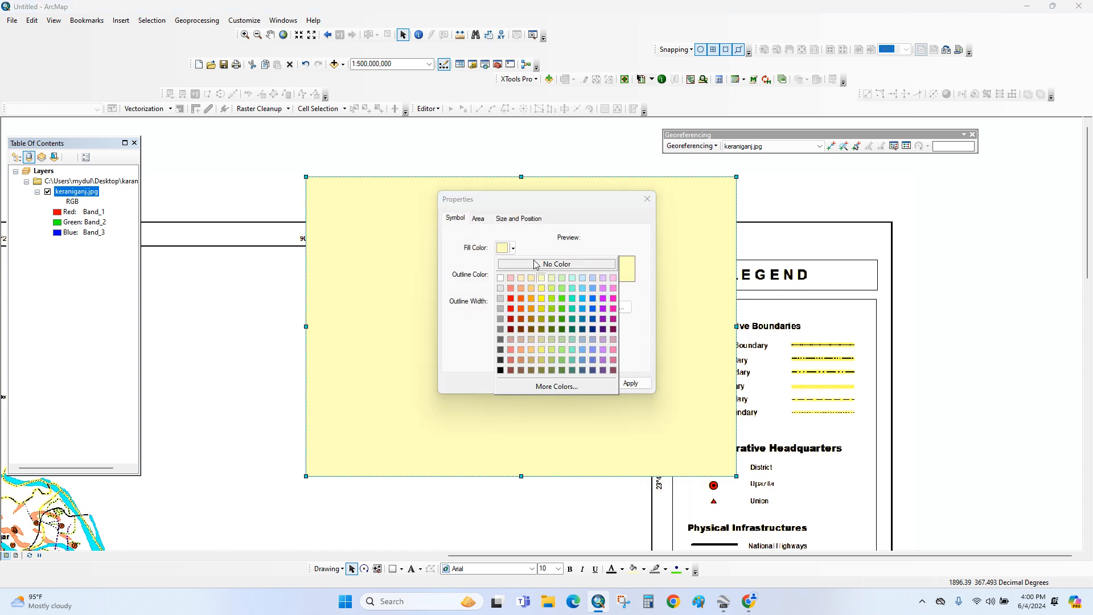
pyautogui.click(536, 264)
pyautogui.click(538, 382)
# Step: Align the second rectangle's left edge with the 90°25'0"E tick mark on the map's top border
pyautogui.scroll(4, 383, 231)
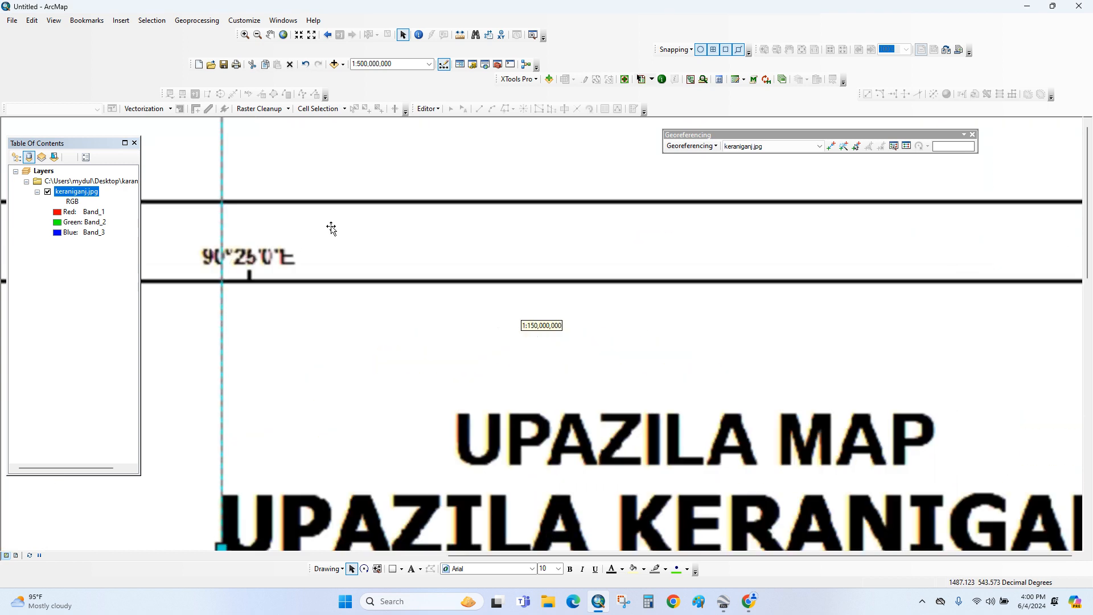
pyautogui.moveTo(314, 203); pyautogui.dragTo(446, 328)
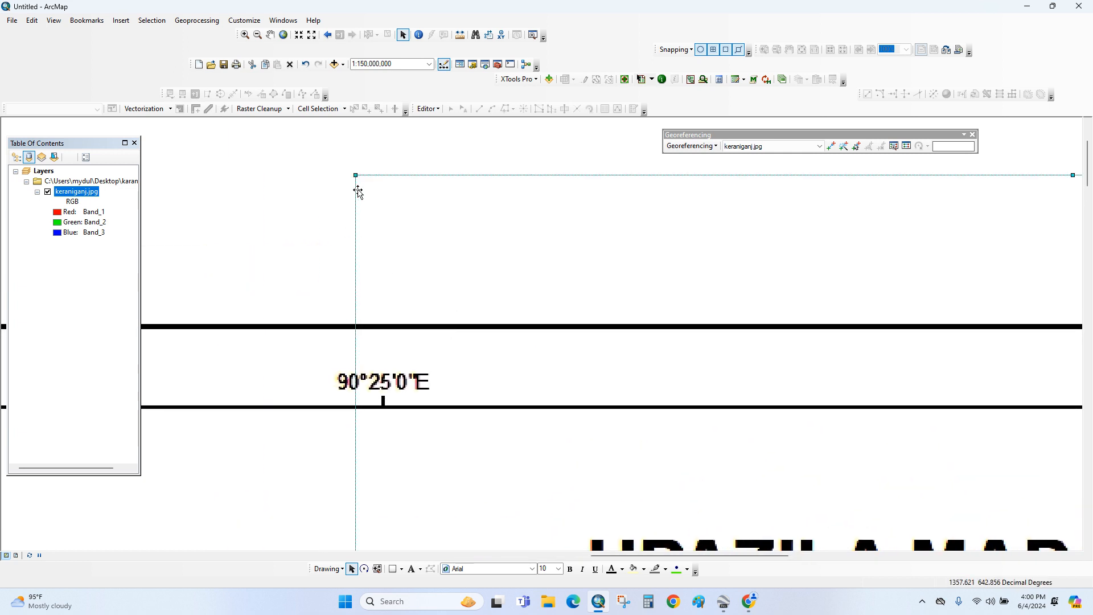
pyautogui.moveTo(355, 175); pyautogui.dragTo(383, 193)
# Step: Align the second rectangle's bottom edge with the 23°45'0"N tick mark on the map's right border
pyautogui.scroll(-3, 397, 244)
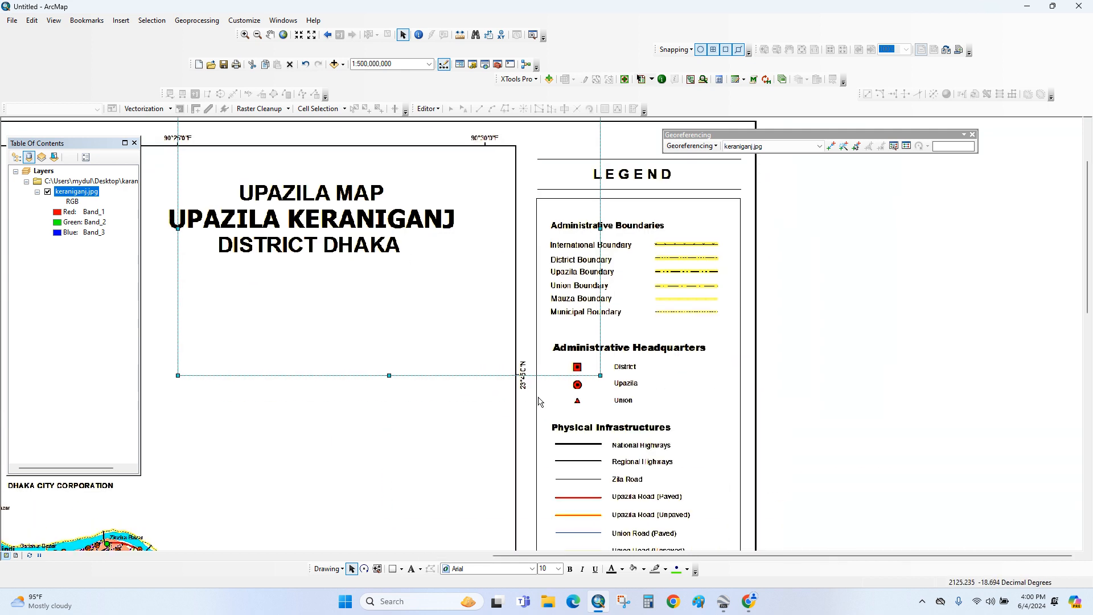
pyautogui.scroll(2, 550, 392)
pyautogui.scroll(2, 569, 373)
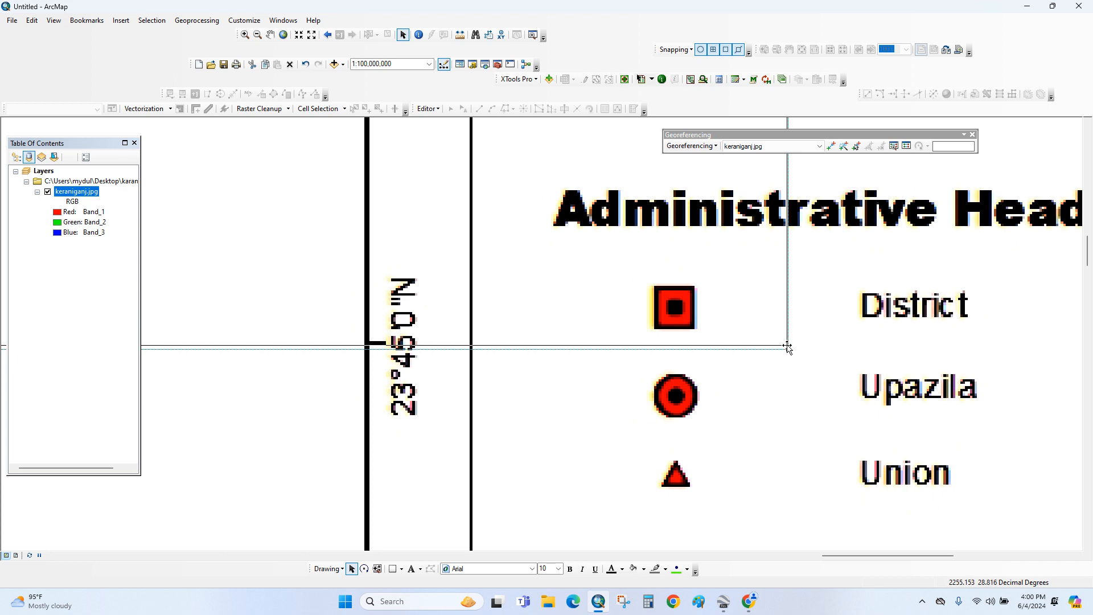
# Step: Place a control point on the lower-left corner of the second rectangle graphic
pyautogui.scroll(-2, 626, 339)
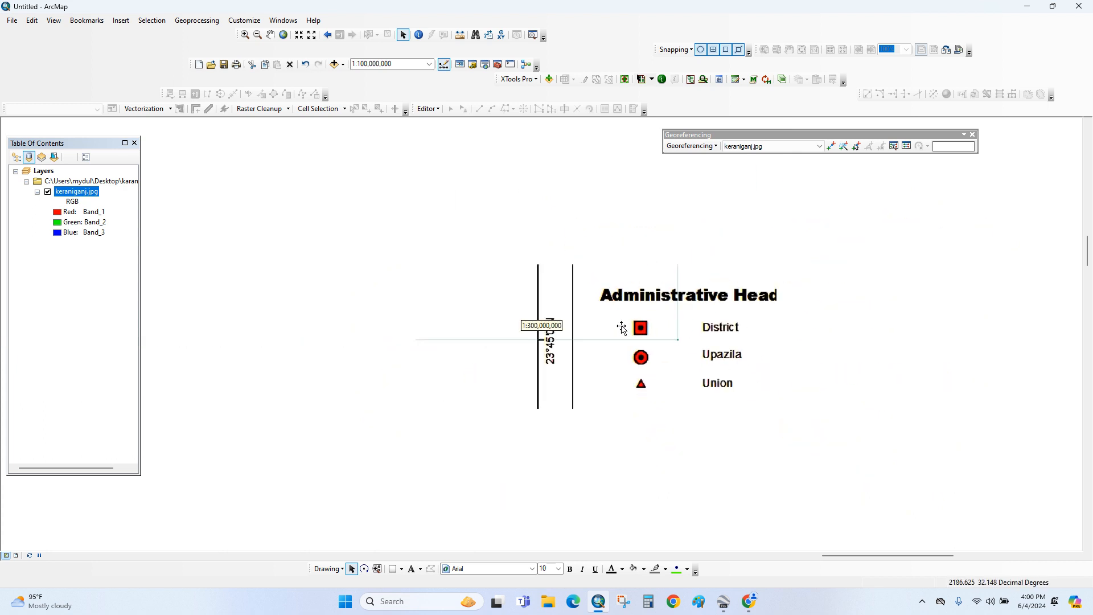
pyautogui.click(831, 146)
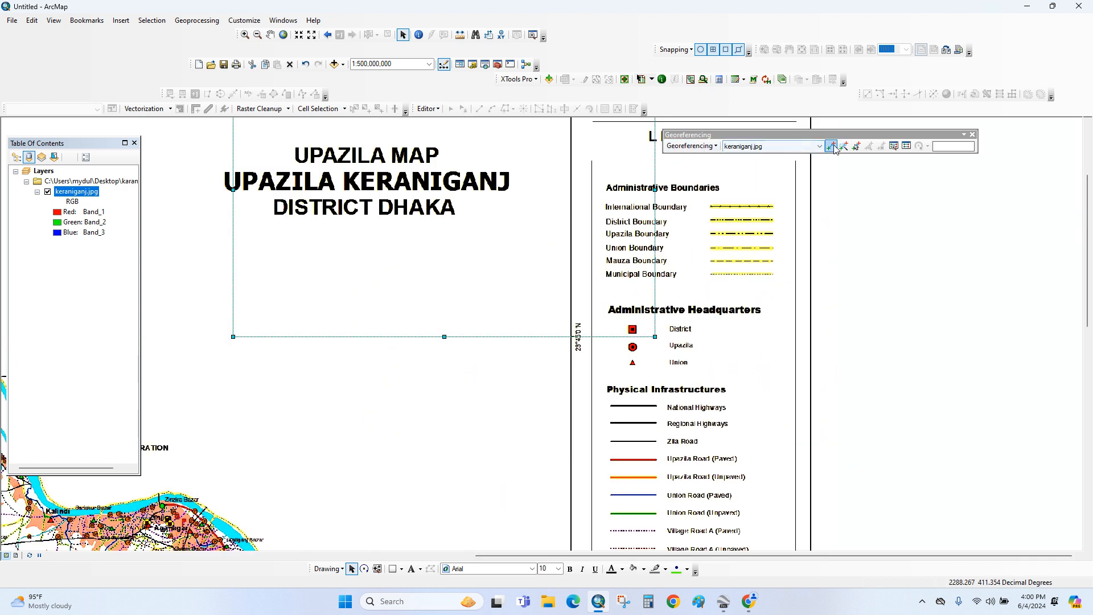
pyautogui.scroll(2, 464, 344)
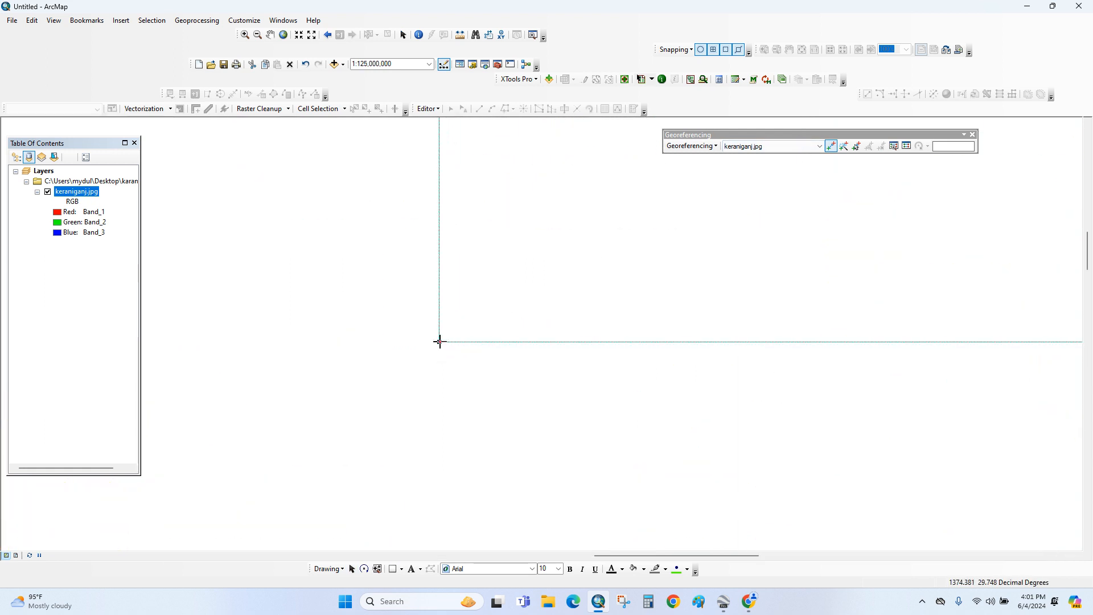
pyautogui.click(439, 341)
# Step: Enter the second control point's DMS coordinates as longitude 90°25'0"E and latitude 23°45'0"N
pyautogui.rightClick(440, 341)
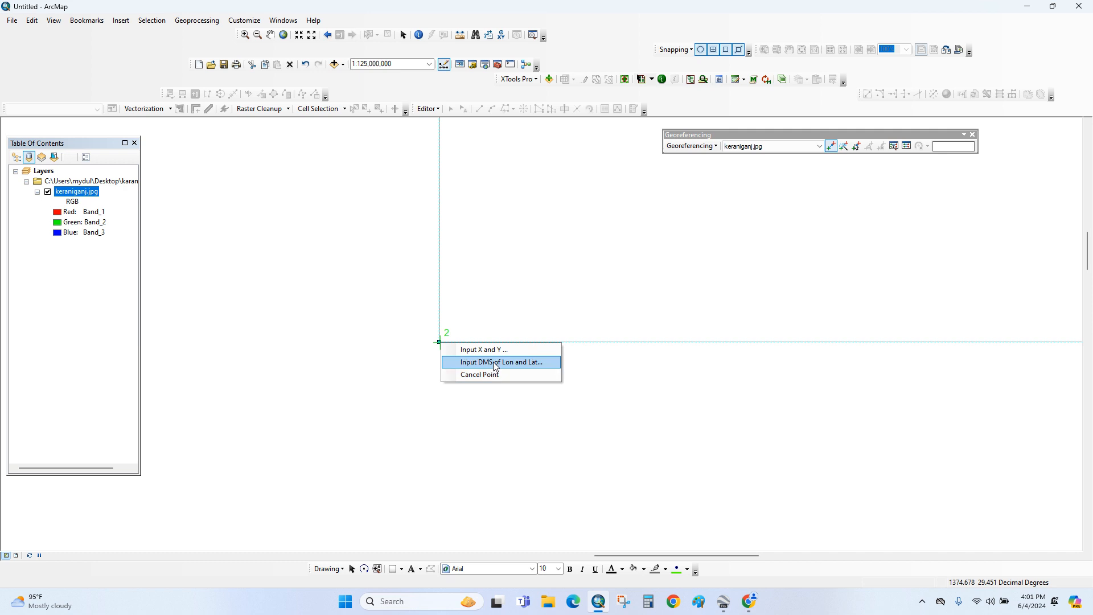
pyautogui.click(489, 361)
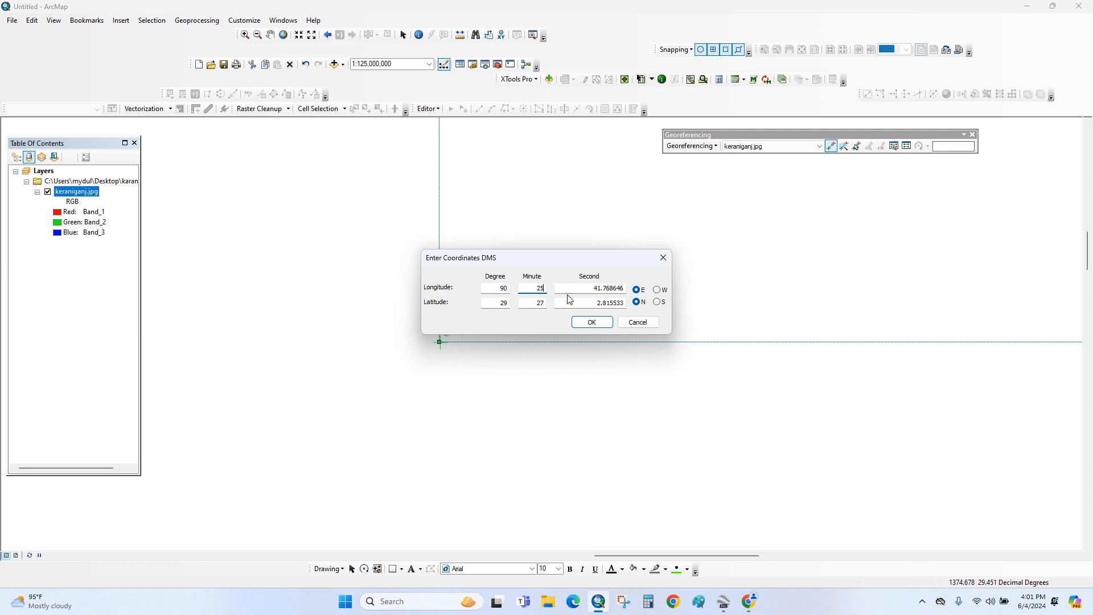
pyautogui.moveTo(588, 287); pyautogui.dragTo(628, 290)
pyautogui.write('0')
pyautogui.moveTo(572, 302); pyautogui.dragTo(632, 301)
pyautogui.write('0')
pyautogui.click(591, 322)
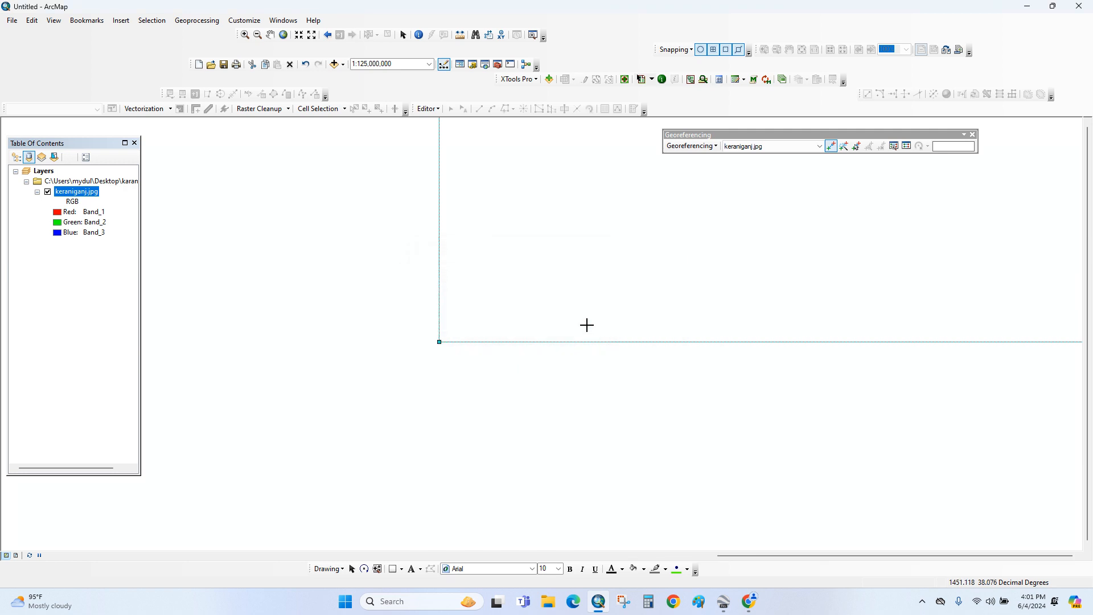
# Step: Zoom to the extent of the keraniganj.jpg layer
pyautogui.scroll(-3, 578, 364)
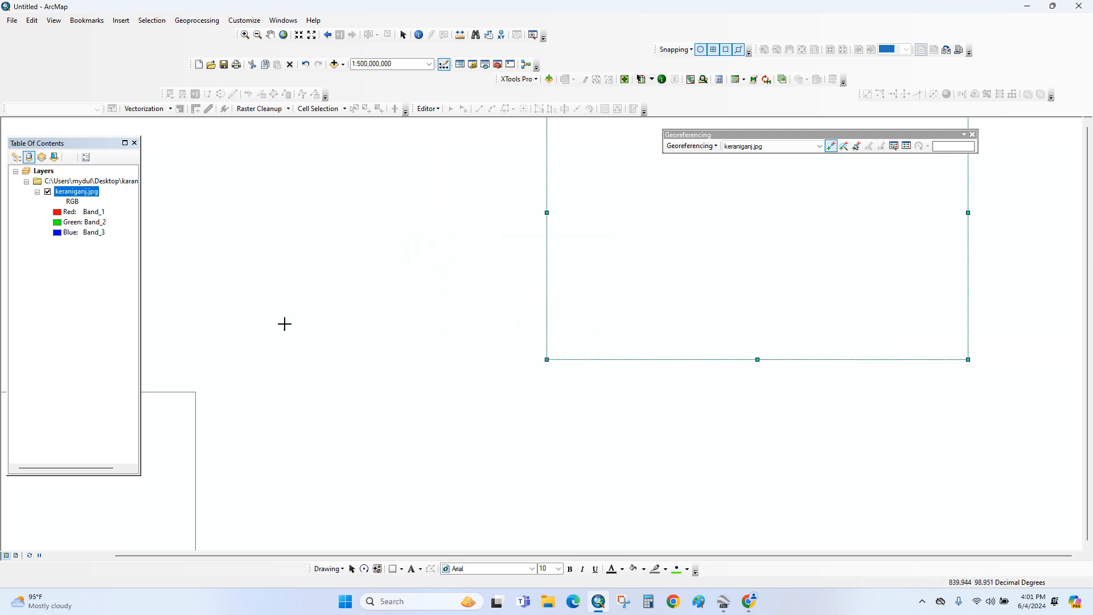
pyautogui.rightClick(79, 195)
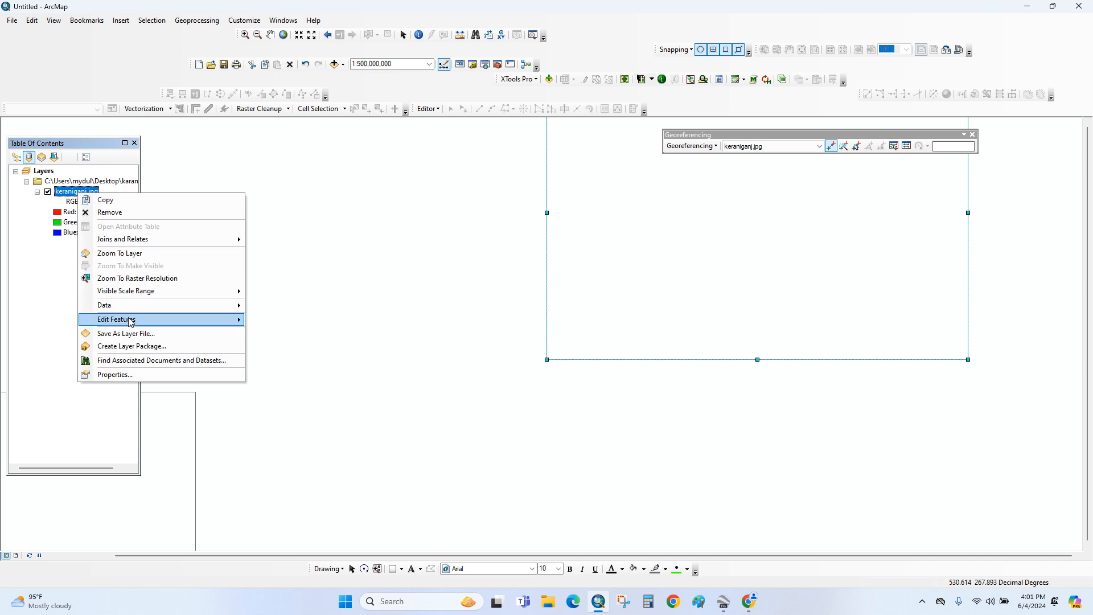
pyautogui.click(131, 254)
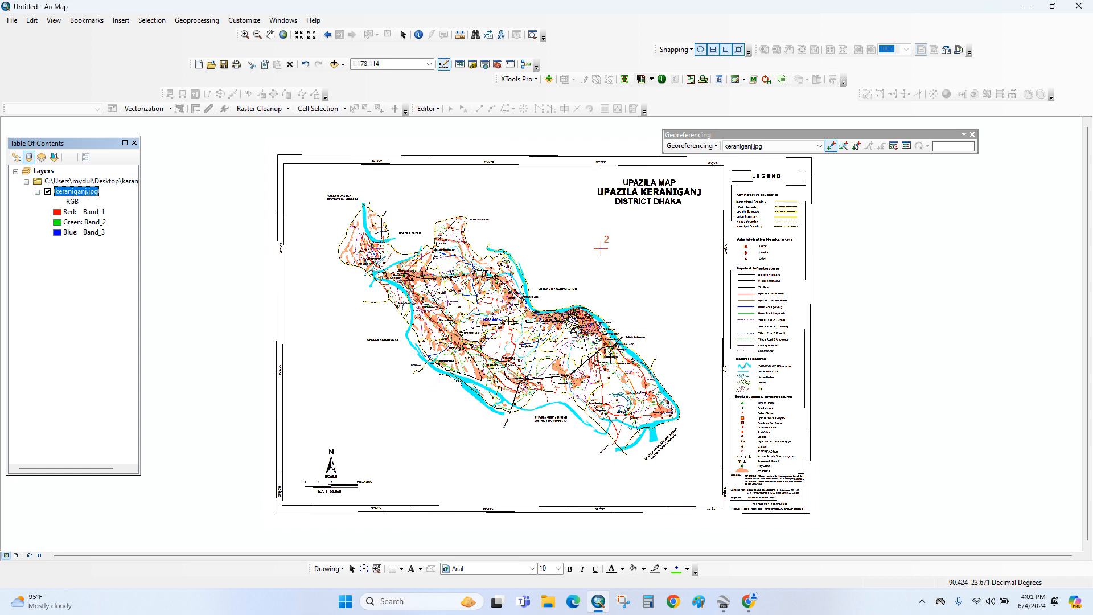
# Step: Draw a third rectangle graphic over the map's southeast part, from just below 23°40'0"N to beneath the bottom border and extending into the legend
pyautogui.scroll(-4, 723, 389)
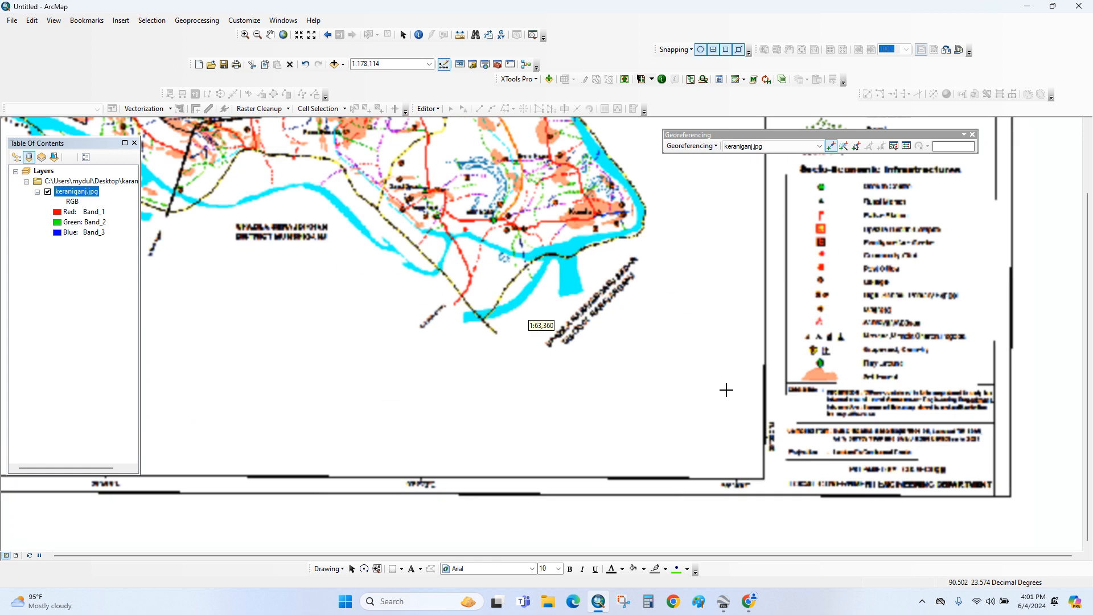
pyautogui.moveTo(709, 389); pyautogui.dragTo(678, 415)
pyautogui.scroll(2, 665, 424)
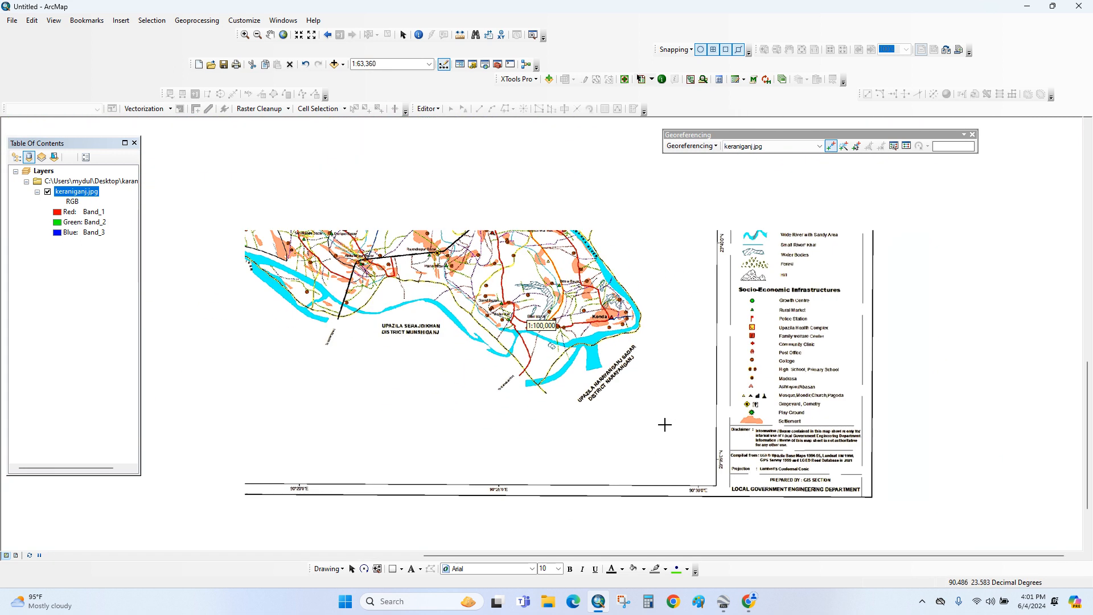
pyautogui.scroll(-2, 713, 231)
pyautogui.scroll(-3, 713, 230)
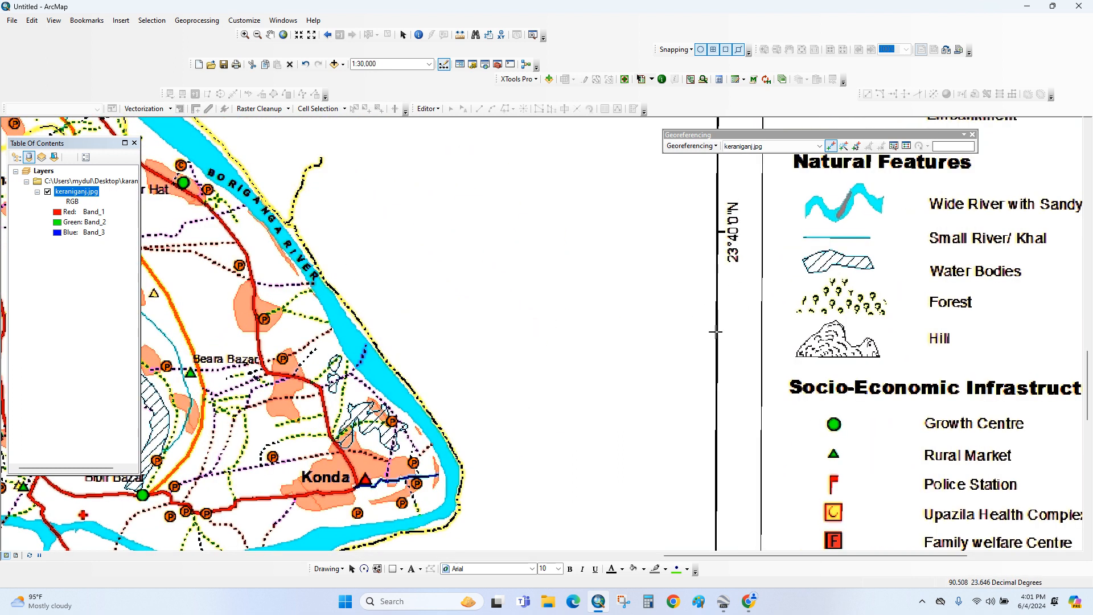
pyautogui.scroll(2, 736, 284)
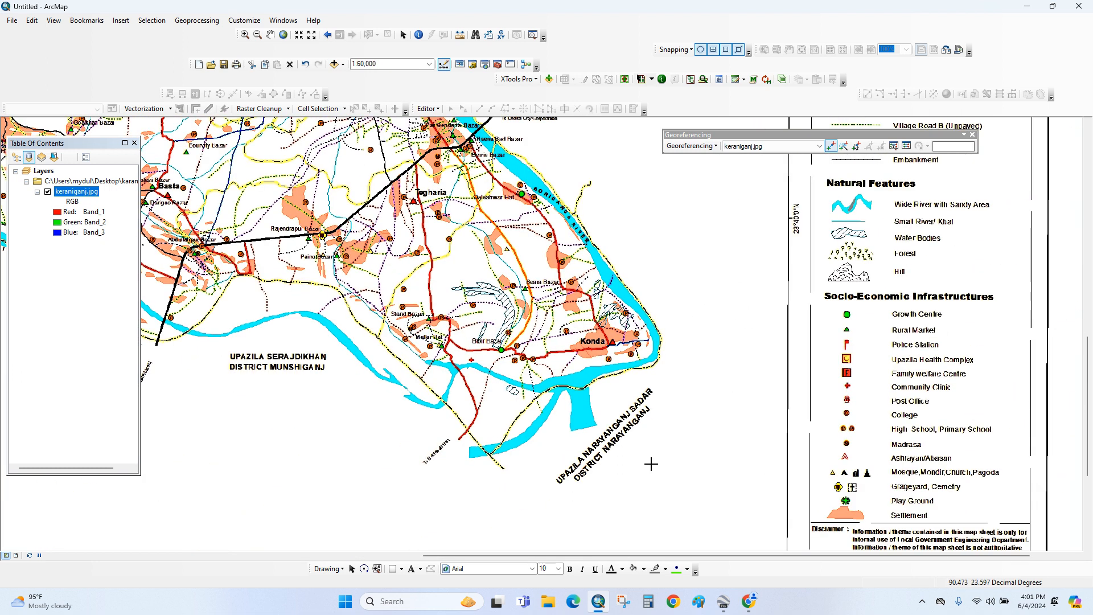
pyautogui.scroll(-2, 374, 502)
pyautogui.scroll(3, 374, 502)
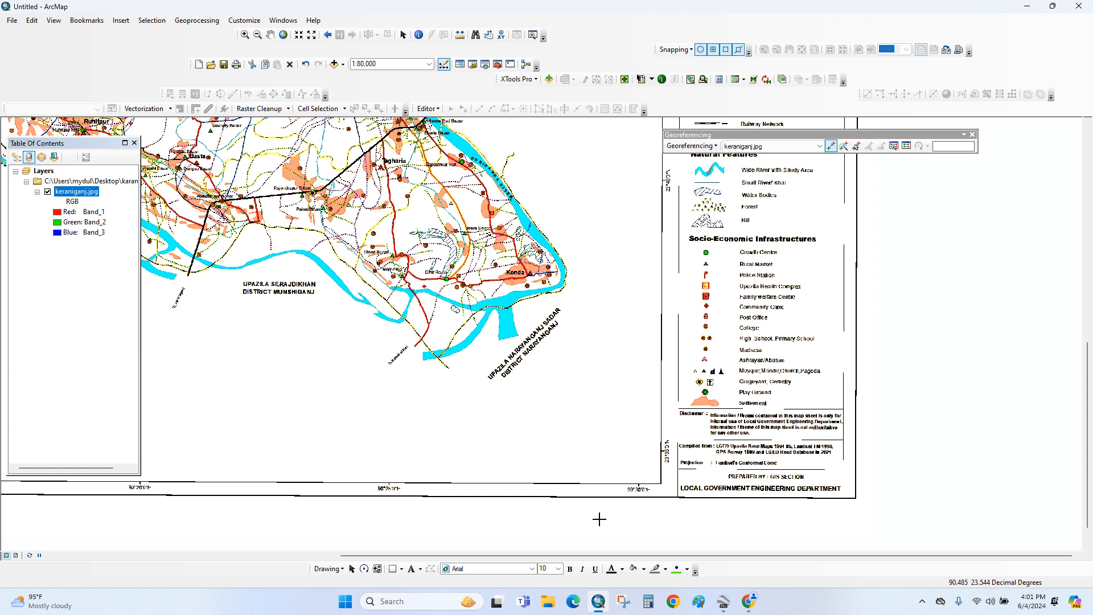
pyautogui.click(393, 569)
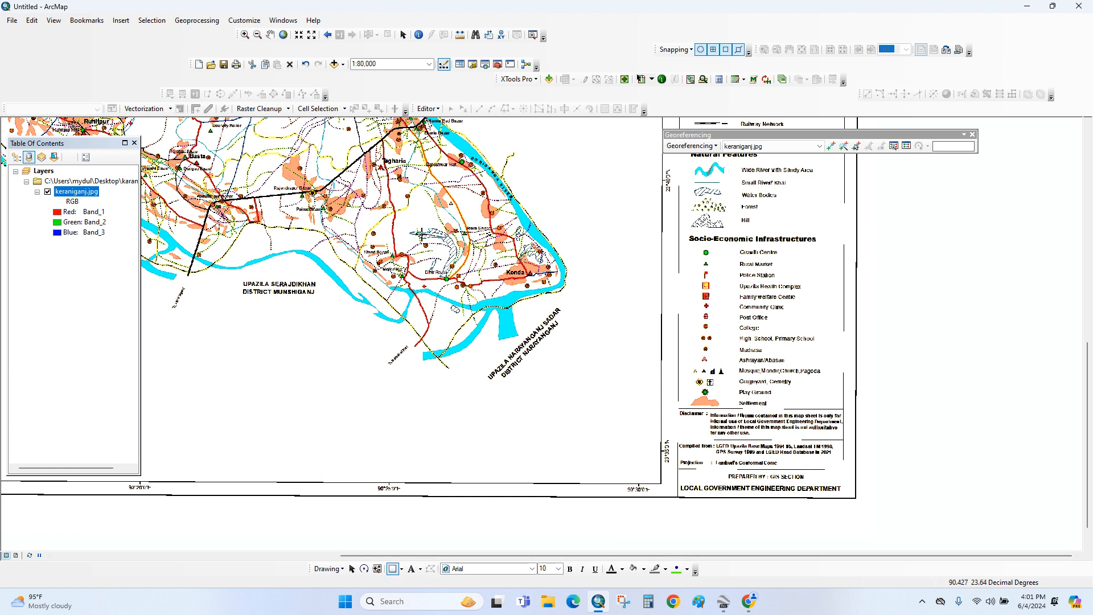
pyautogui.moveTo(419, 184); pyautogui.dragTo(709, 515)
# Step: Set the third rectangle graphic's fill color to No Color
pyautogui.rightClick(602, 377)
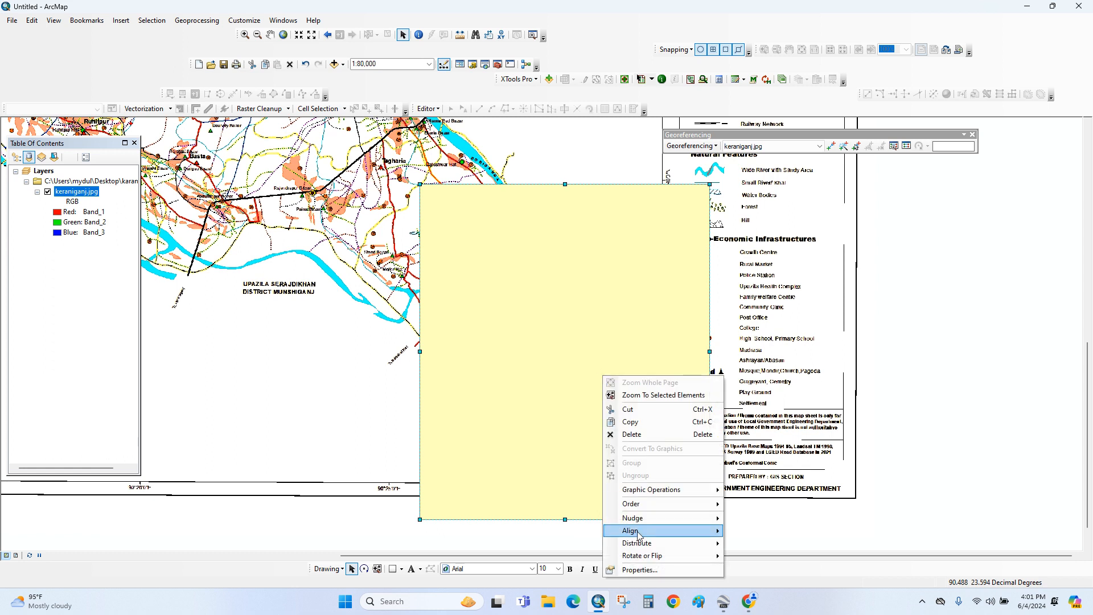
pyautogui.click(640, 571)
pyautogui.click(503, 249)
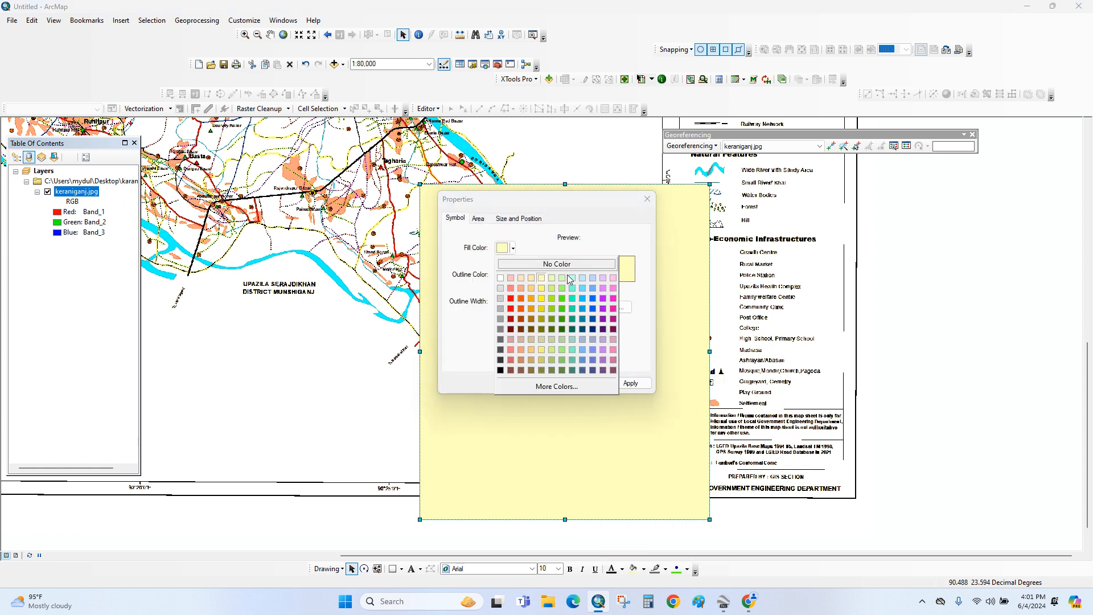
pyautogui.click(562, 265)
pyautogui.click(529, 381)
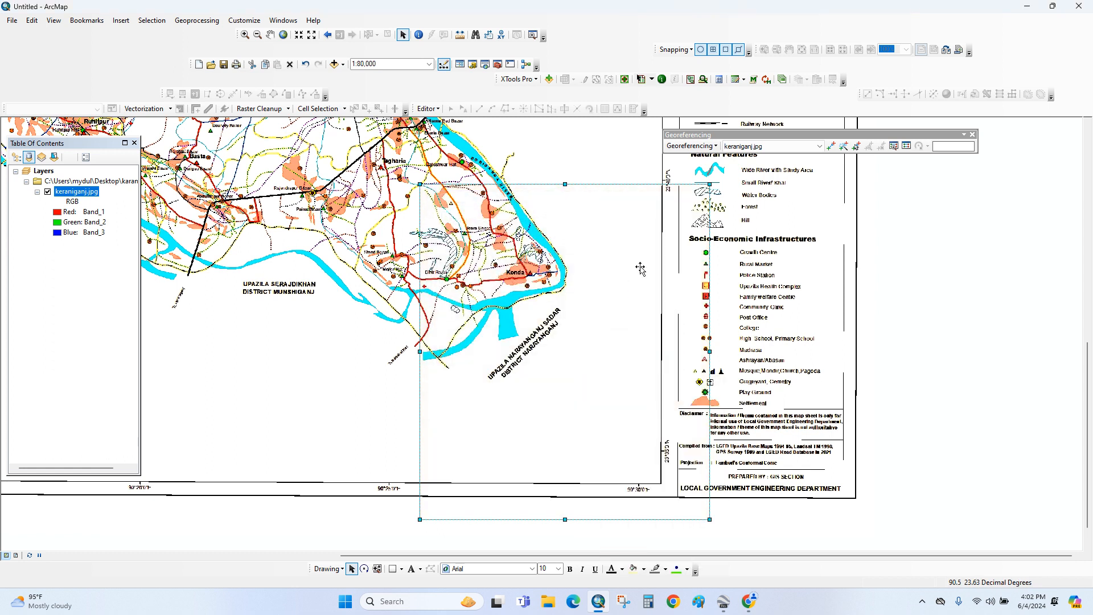
# Step: Align the third rectangle's top edge with the 23°40'0"N tick mark on the map's right border
pyautogui.scroll(-3, 663, 139)
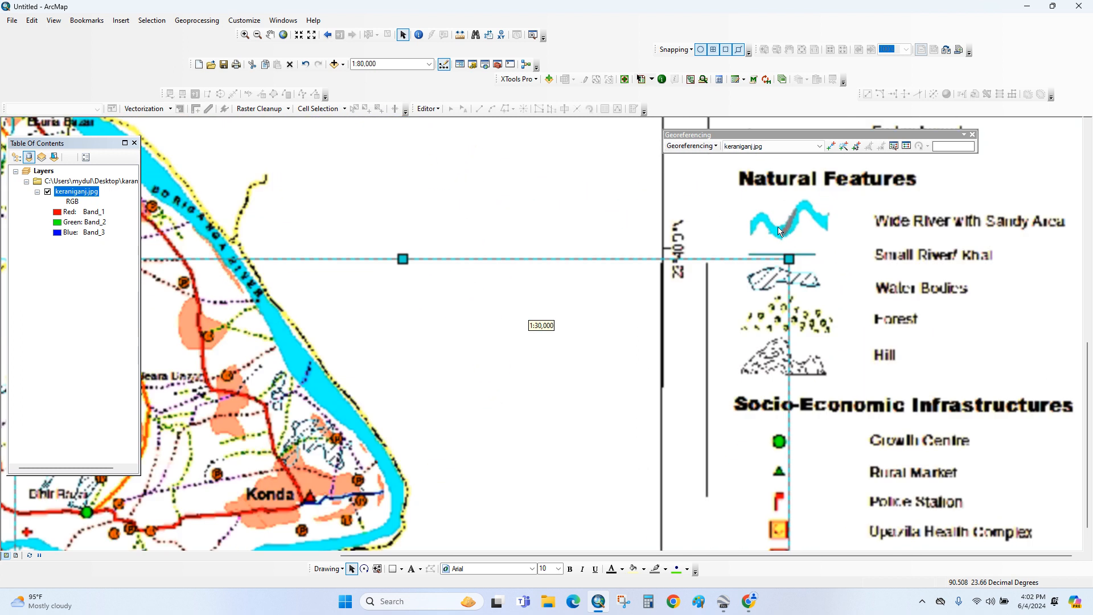
pyautogui.scroll(-1, 763, 236)
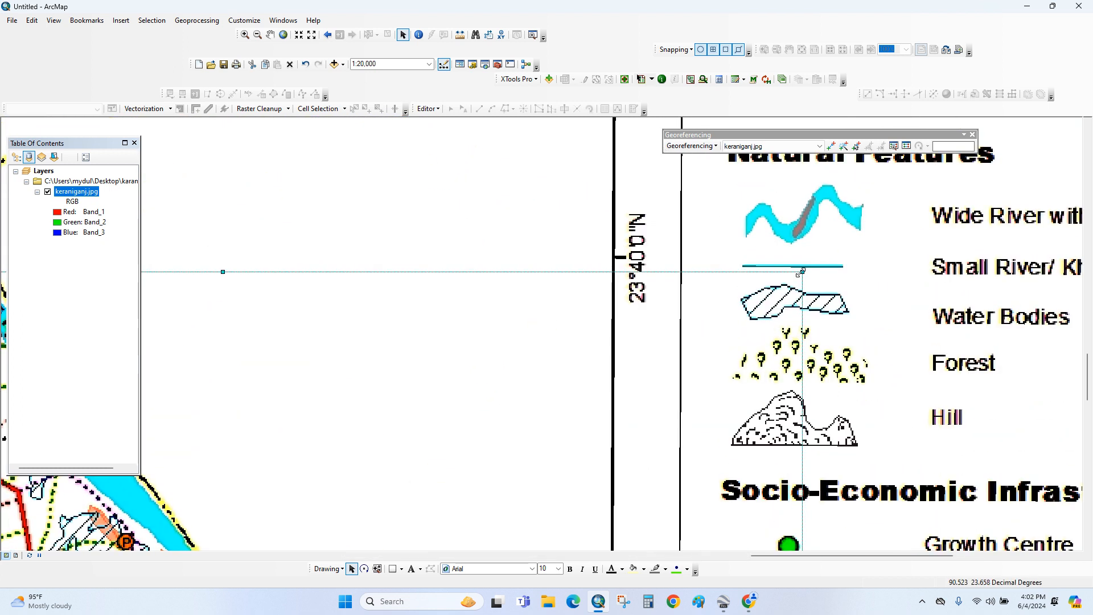
pyautogui.moveTo(800, 271); pyautogui.dragTo(802, 257)
# Step: Align the third rectangle's left edge with the 90°25'0"E tick mark on the map's bottom border
pyautogui.scroll(3, 695, 312)
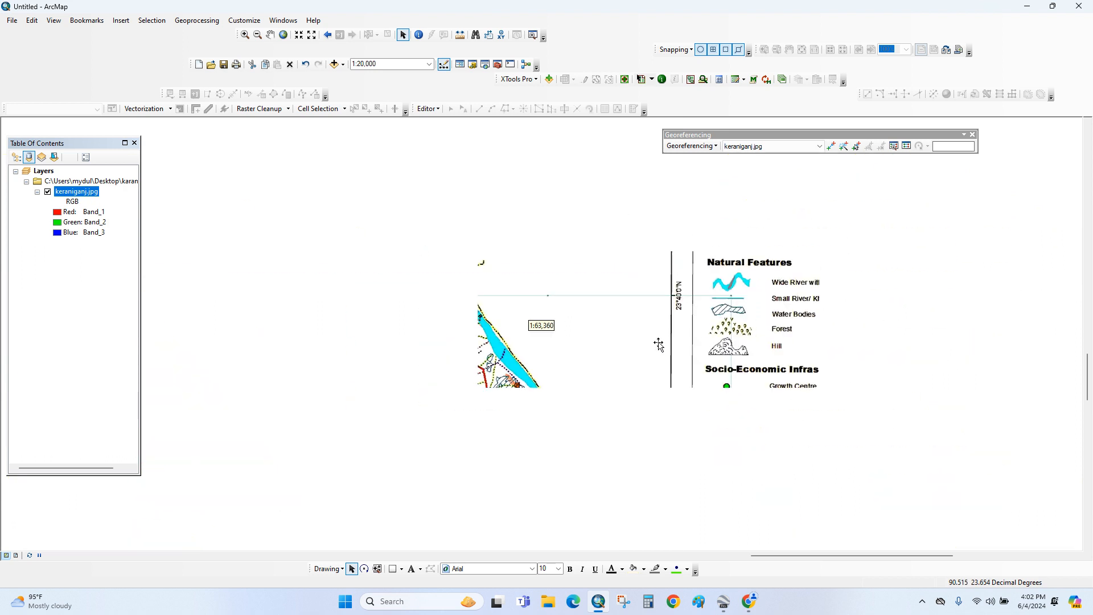
pyautogui.moveTo(518, 400); pyautogui.dragTo(704, 176)
pyautogui.moveTo(654, 378); pyautogui.dragTo(639, 278)
pyautogui.scroll(-1, 538, 404)
pyautogui.scroll(-2, 537, 408)
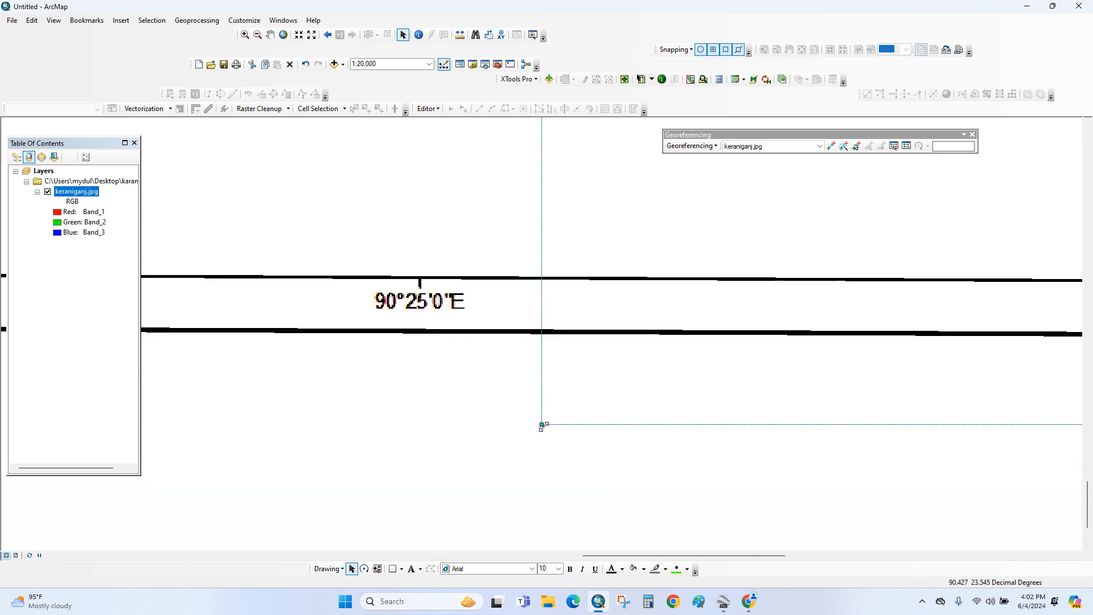
pyautogui.click(541, 424)
pyautogui.click(419, 402)
# Step: Fine-tune the third rectangle's lower-left corner so its left edge runs exactly through the 90°25'0"E tick
pyautogui.scroll(2, 463, 264)
pyautogui.moveTo(463, 263); pyautogui.dragTo(332, 485)
pyautogui.scroll(1, 506, 377)
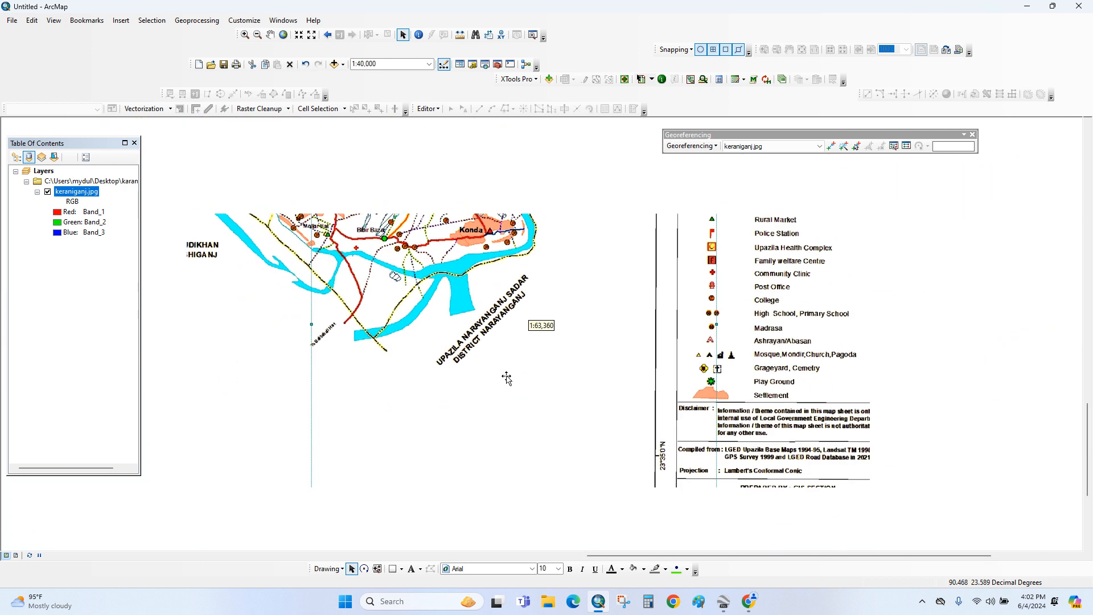
pyautogui.moveTo(417, 408); pyautogui.dragTo(655, 223)
pyautogui.scroll(-5, 554, 320)
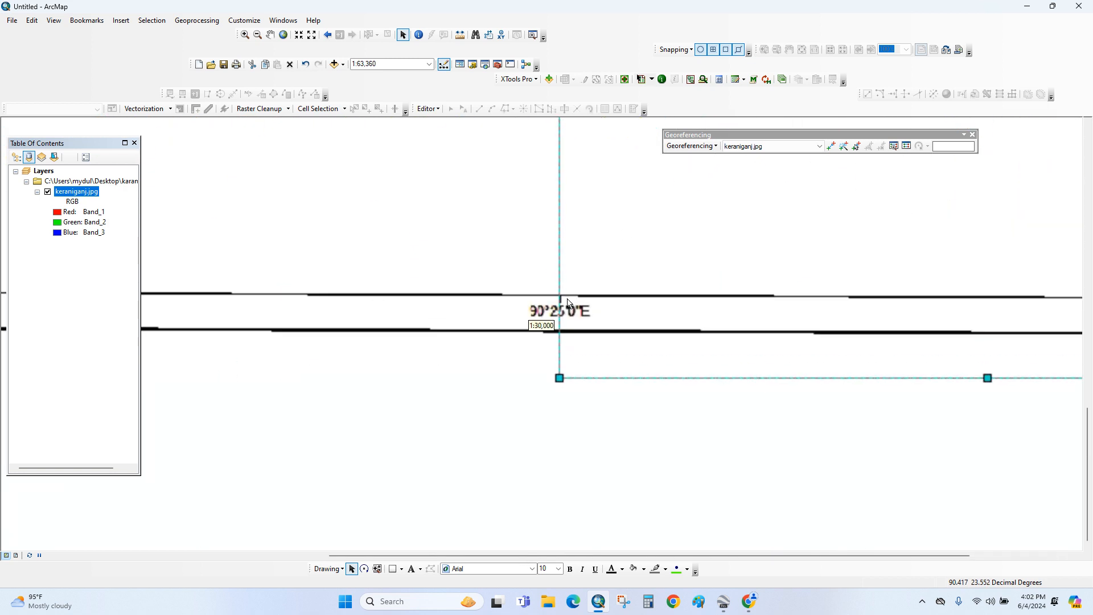
pyautogui.moveTo(567, 394); pyautogui.dragTo(571, 298)
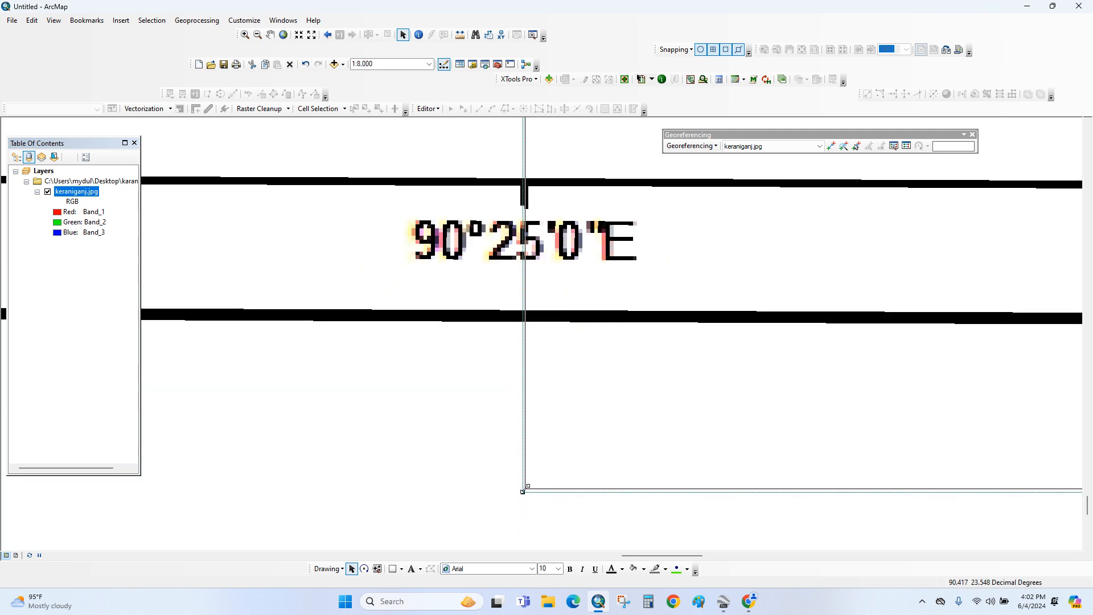
# Step: Place a control point on the upper-left corner of the third rectangle graphic, near Tegharia
pyautogui.scroll(4, 563, 408)
pyautogui.scroll(2, 570, 402)
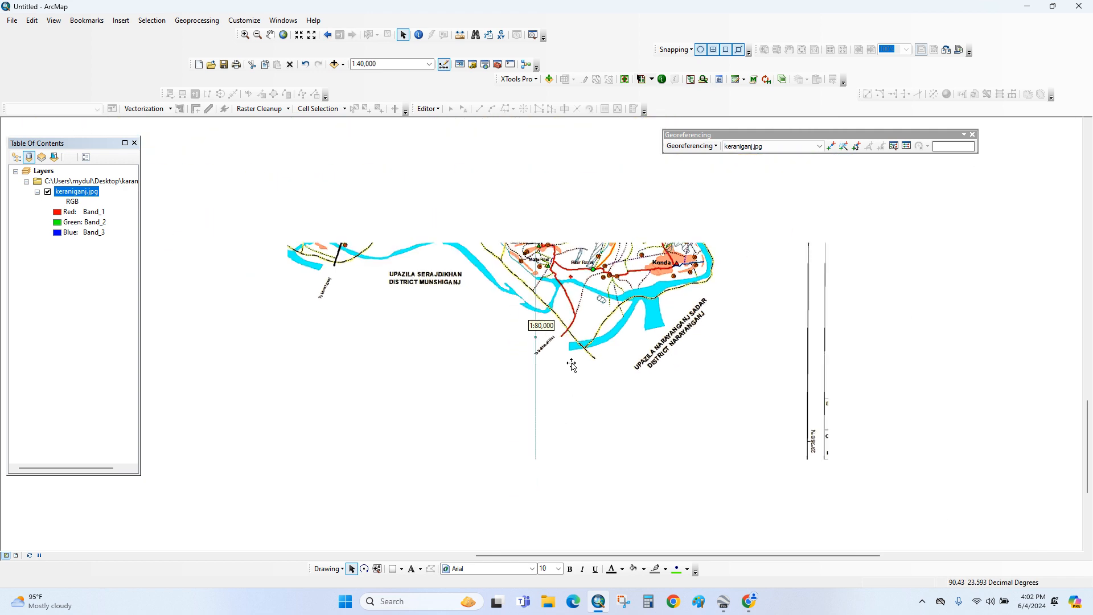
pyautogui.scroll(-1, 526, 290)
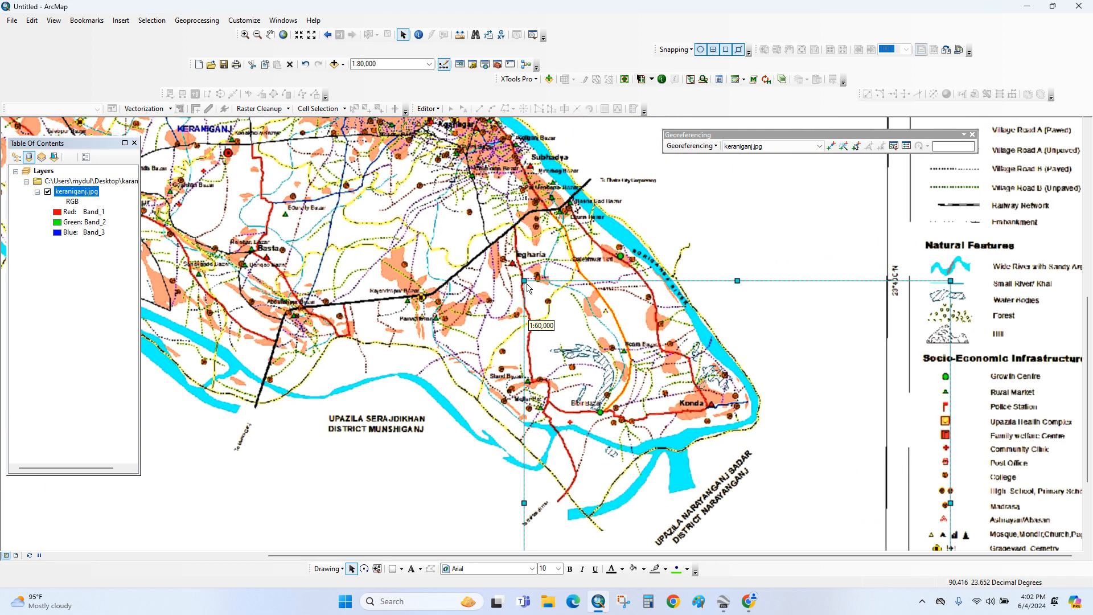
pyautogui.click(831, 146)
pyautogui.scroll(-3, 529, 279)
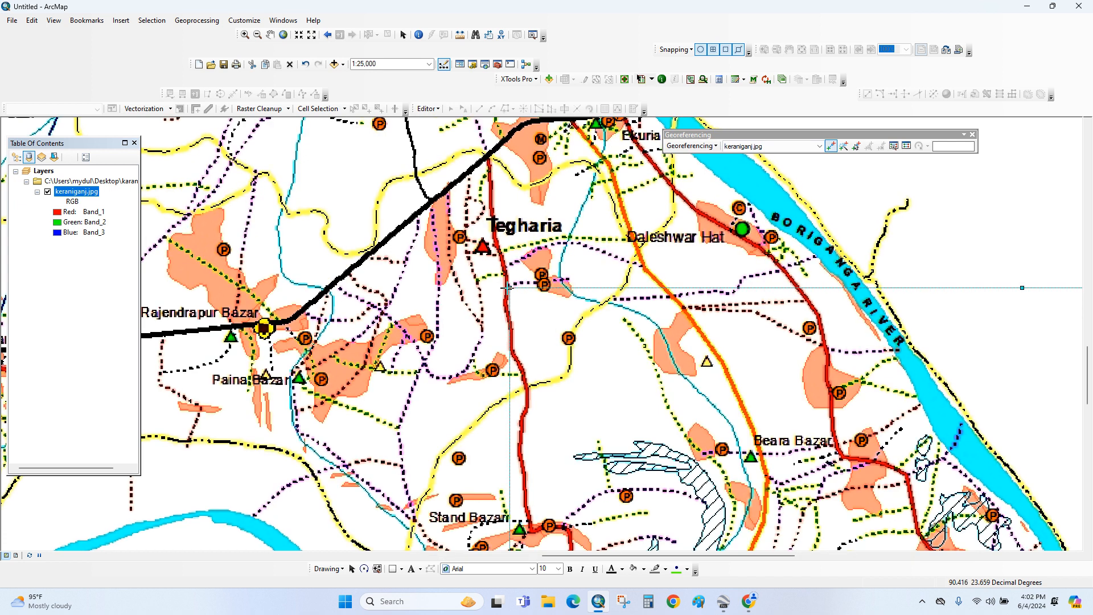
pyautogui.click(510, 288)
pyautogui.scroll(-5, 509, 287)
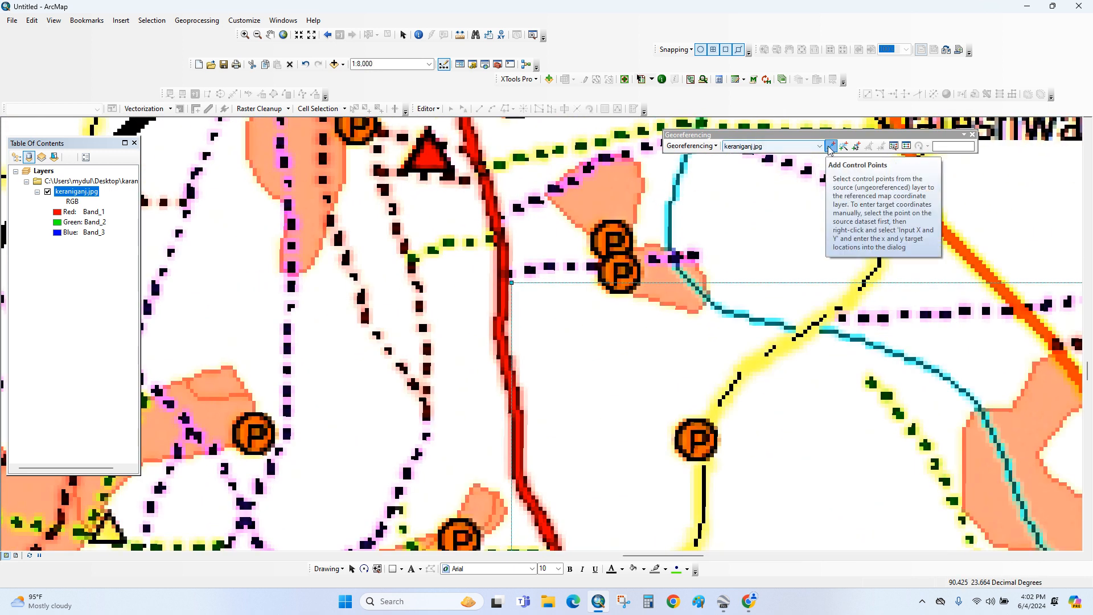
pyautogui.scroll(-2, 508, 284)
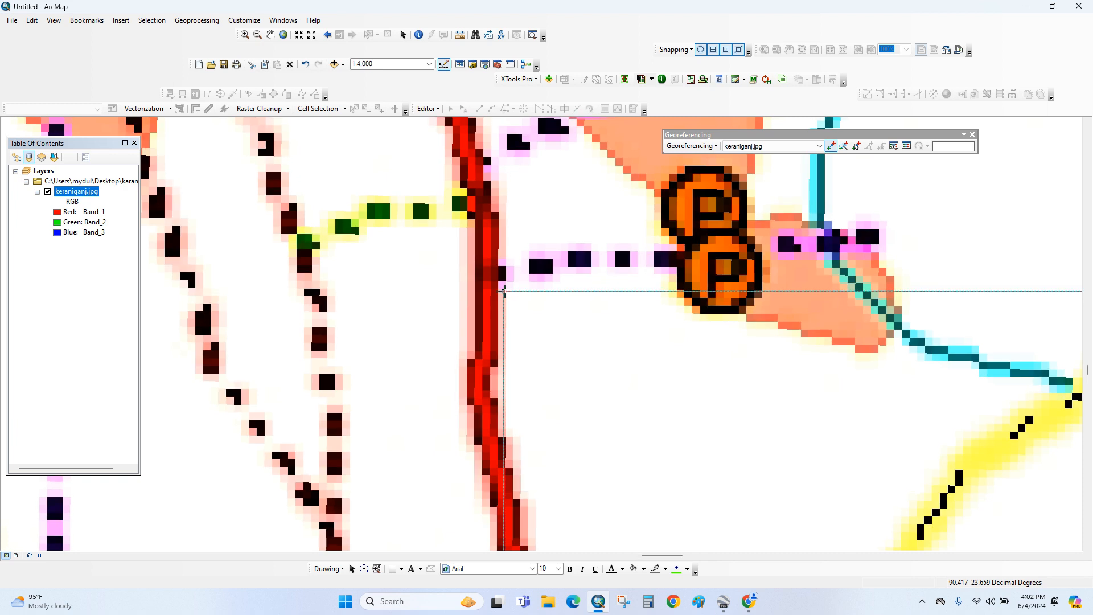
# Step: Enter the third control point's DMS coordinates as longitude 90°25'0"E and latitude 23°40'0"N
pyautogui.rightClick(503, 291)
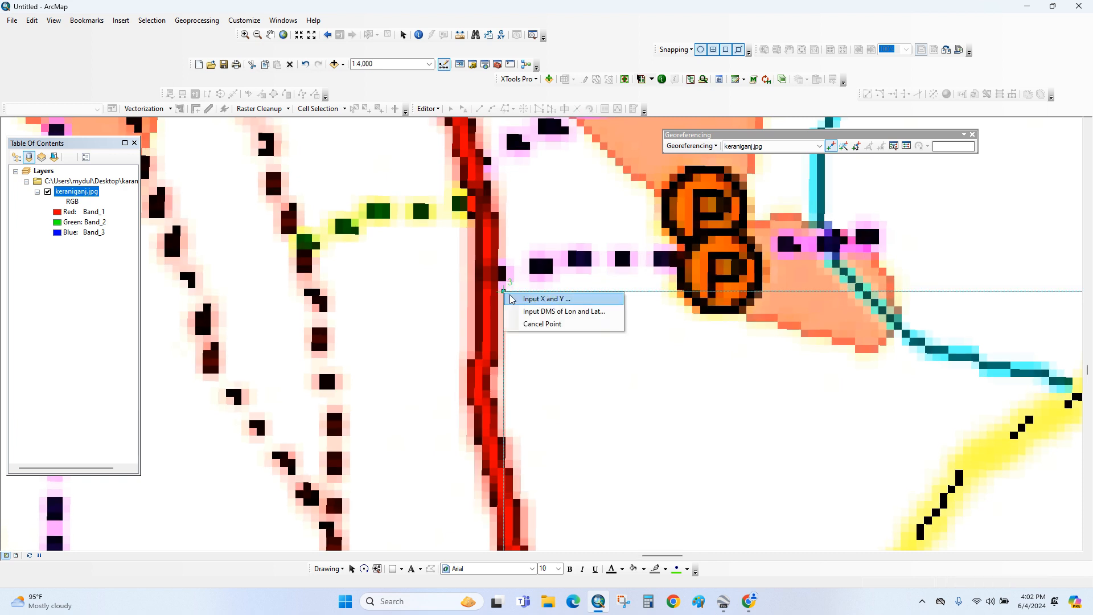
pyautogui.click(539, 311)
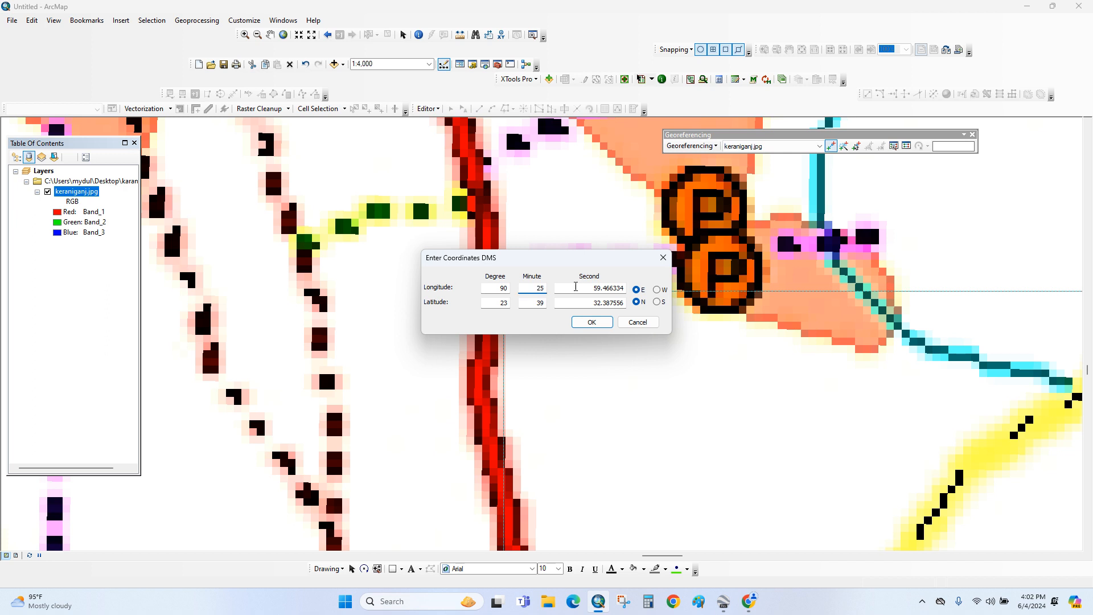
pyautogui.press('Tab')
pyautogui.write('0')
pyautogui.press('Tab')
pyautogui.click(592, 323)
# Step: Update the georeferencing of keraniganj.jpg so the transformation from its three control points is stored
pyautogui.scroll(-8, 561, 389)
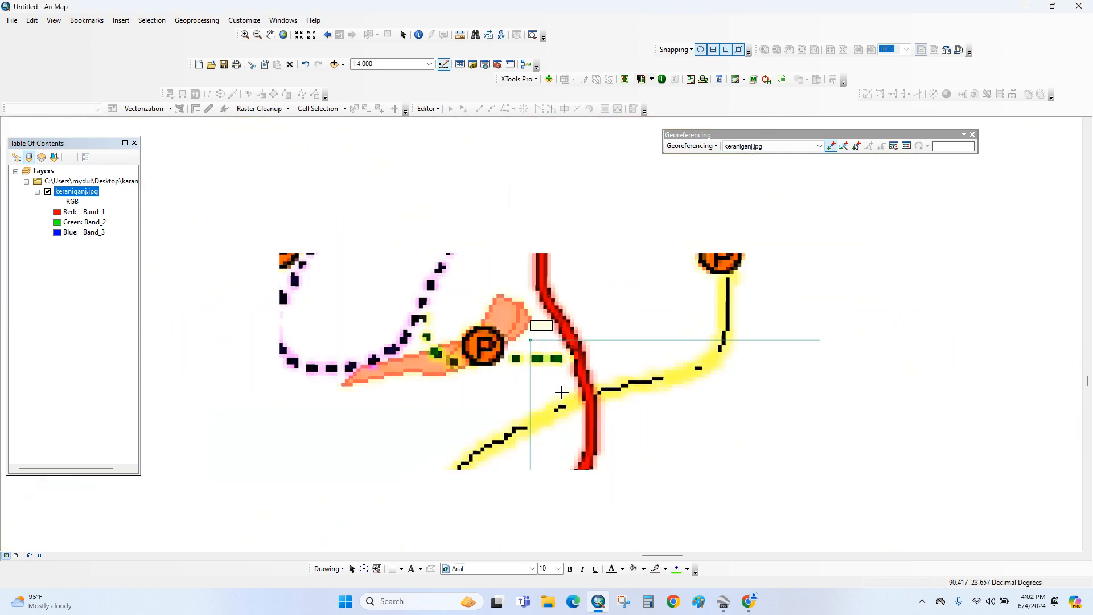
pyautogui.scroll(-5, 562, 392)
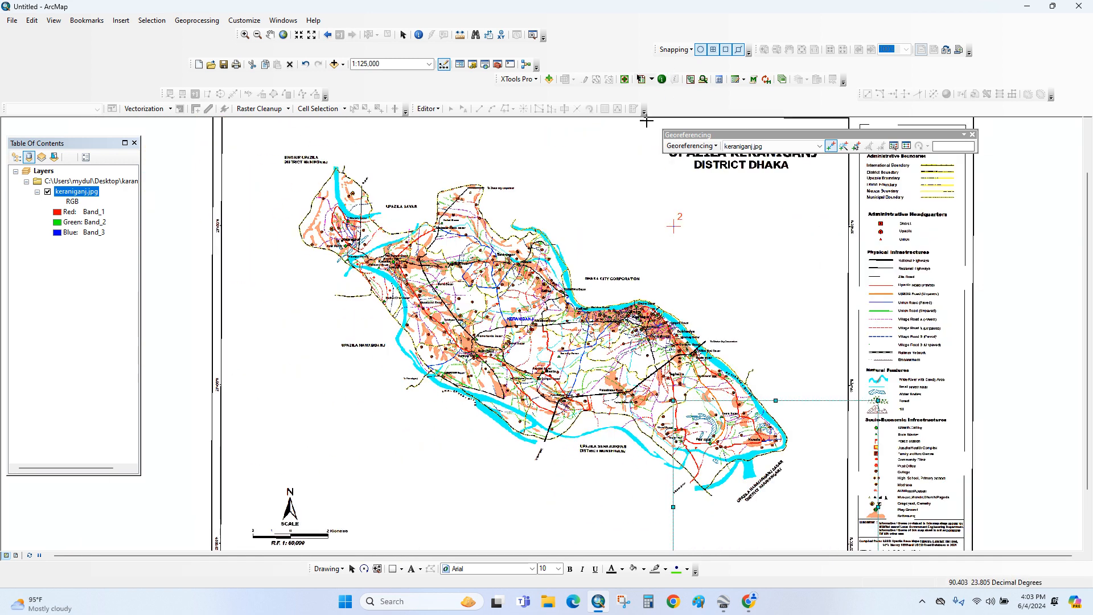
pyautogui.click(713, 147)
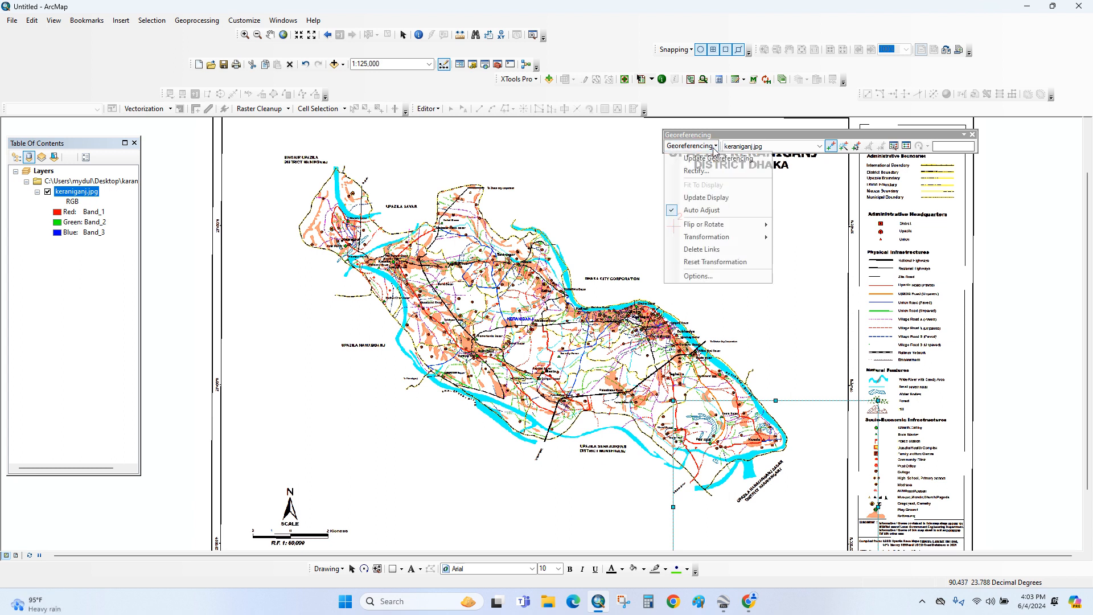
pyautogui.click(706, 159)
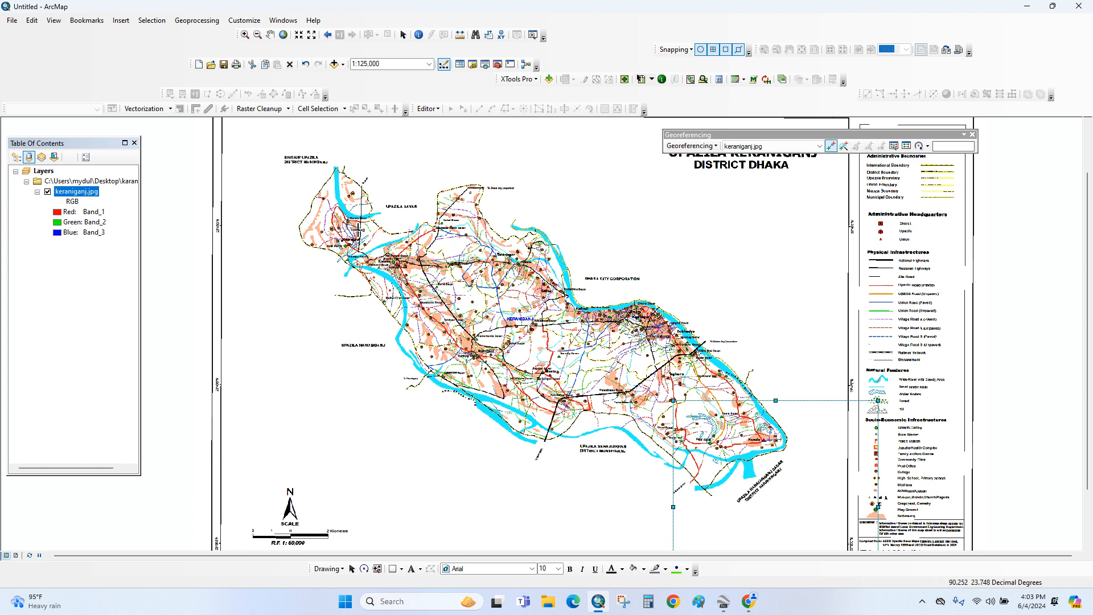
# Step: Start creating a new shapefile inside the karanigonj folder of the Desktop folder connection
pyautogui.scroll(4, 339, 191)
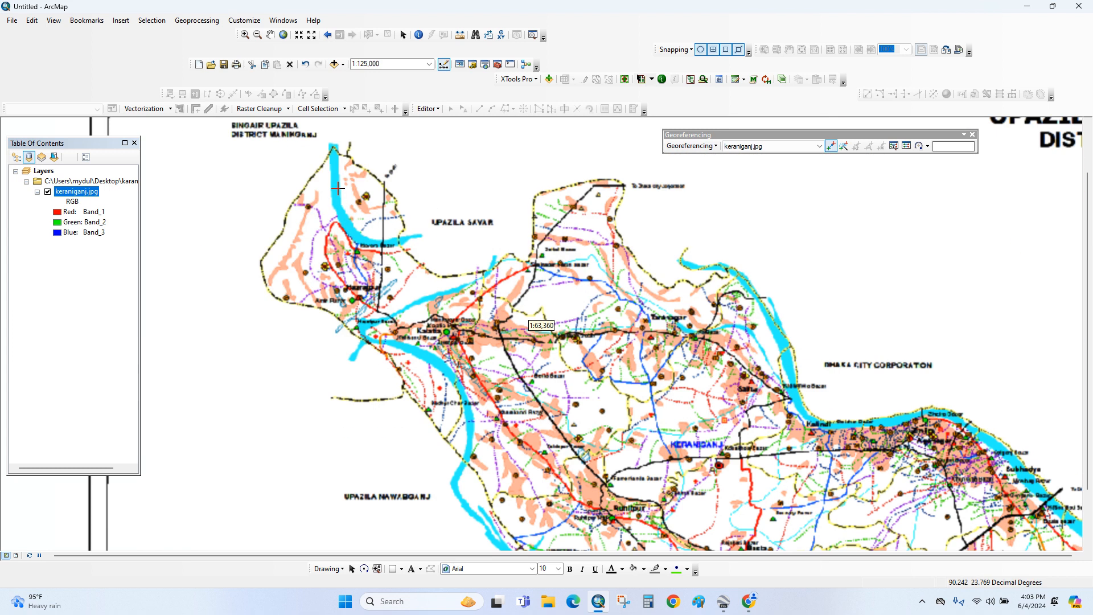
pyautogui.scroll(2, 338, 188)
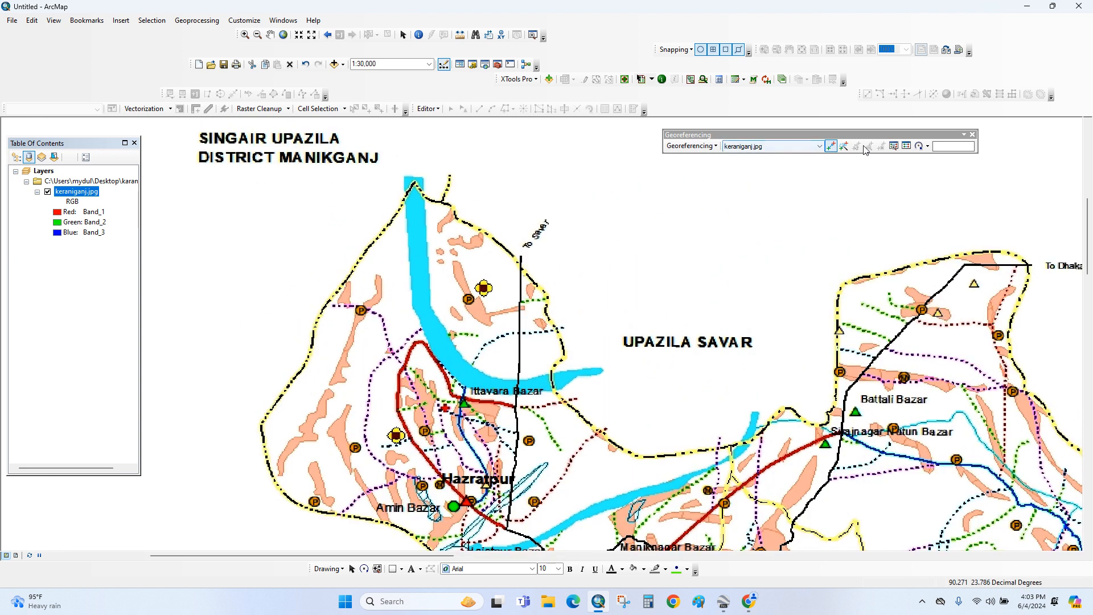
pyautogui.click(472, 65)
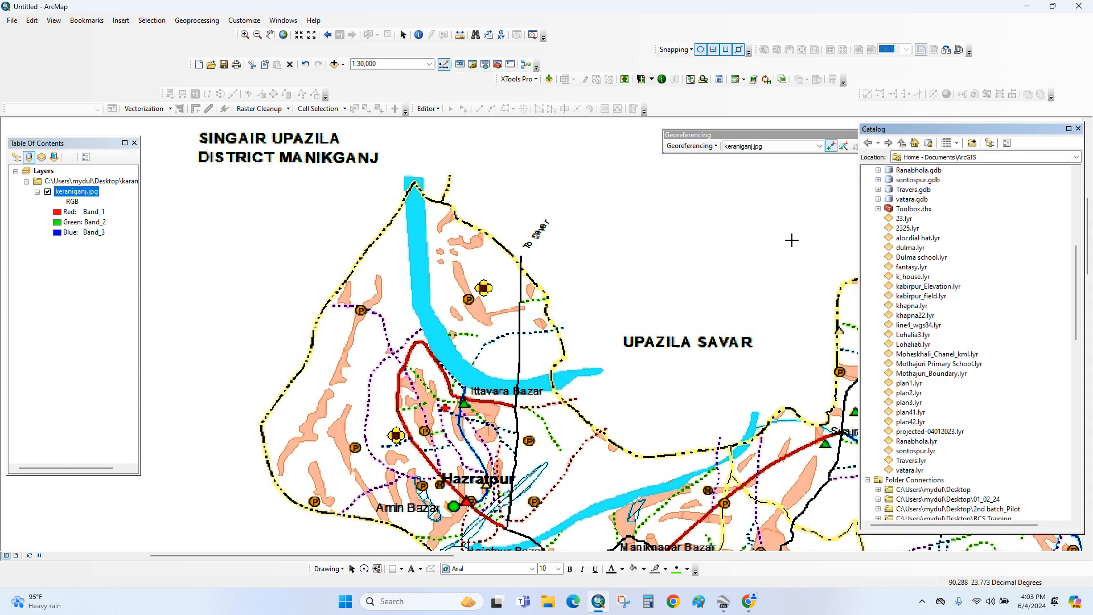
pyautogui.scroll(2, 809, 247)
pyautogui.scroll(-1, 766, 293)
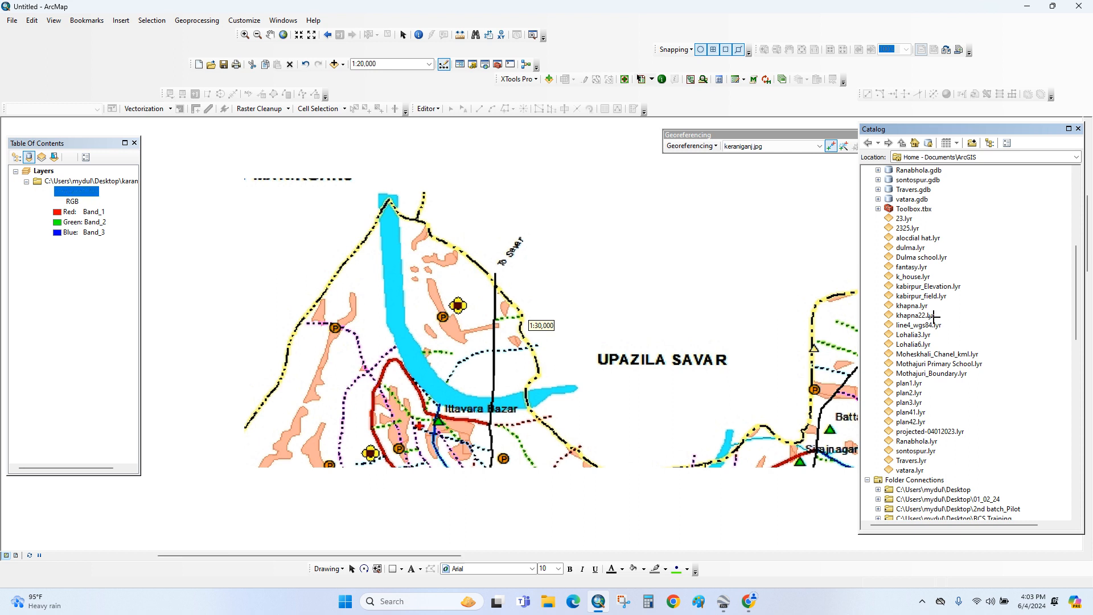
pyautogui.scroll(-10, 937, 316)
pyautogui.scroll(5, 931, 314)
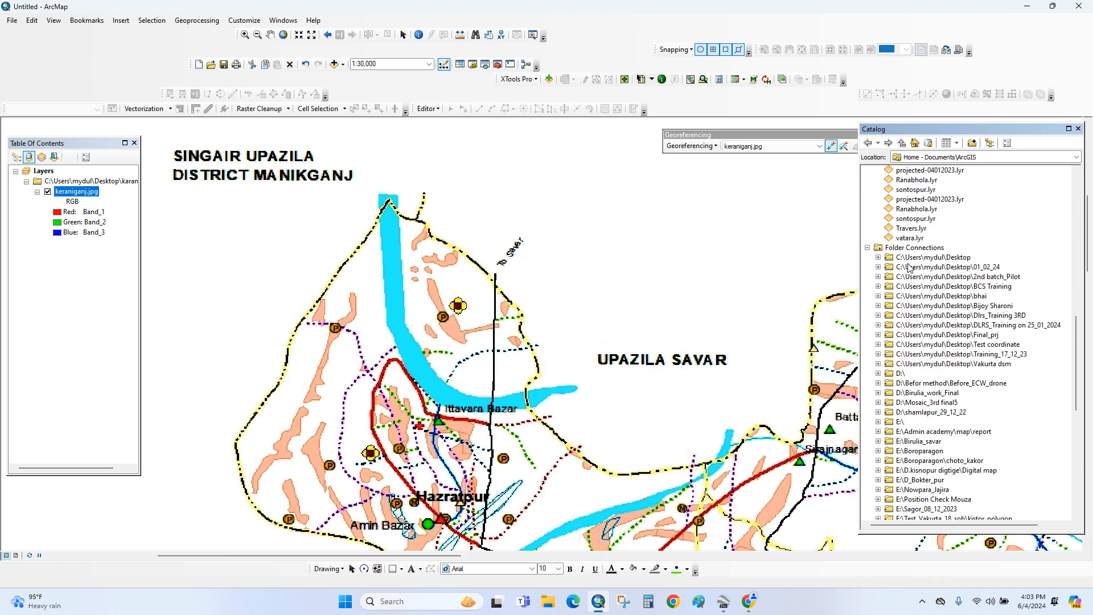
pyautogui.click(878, 257)
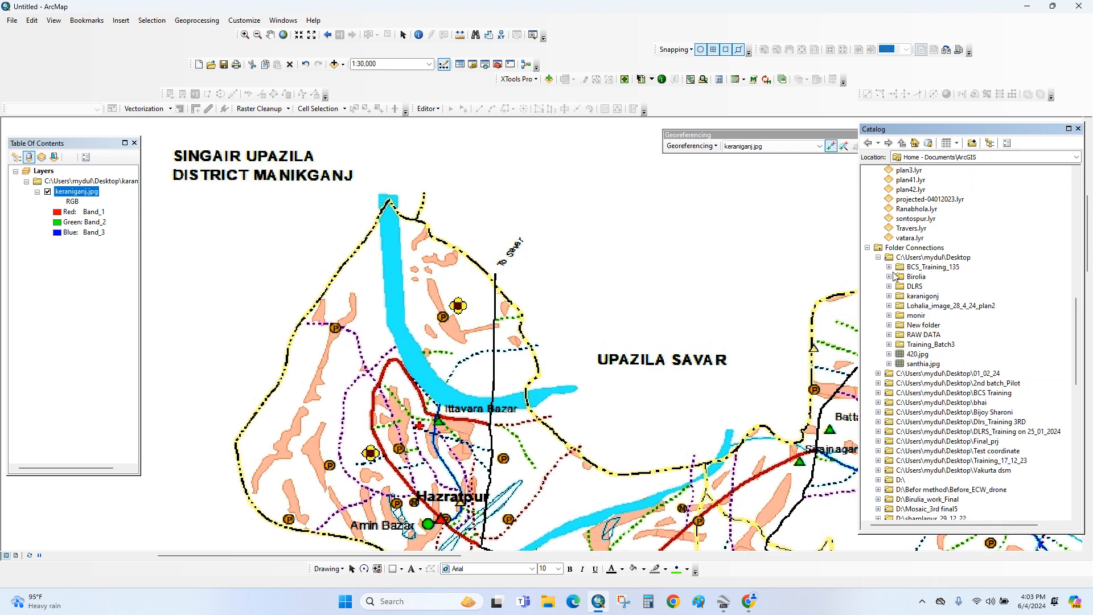
pyautogui.rightClick(916, 297)
pyautogui.moveTo(952, 369)
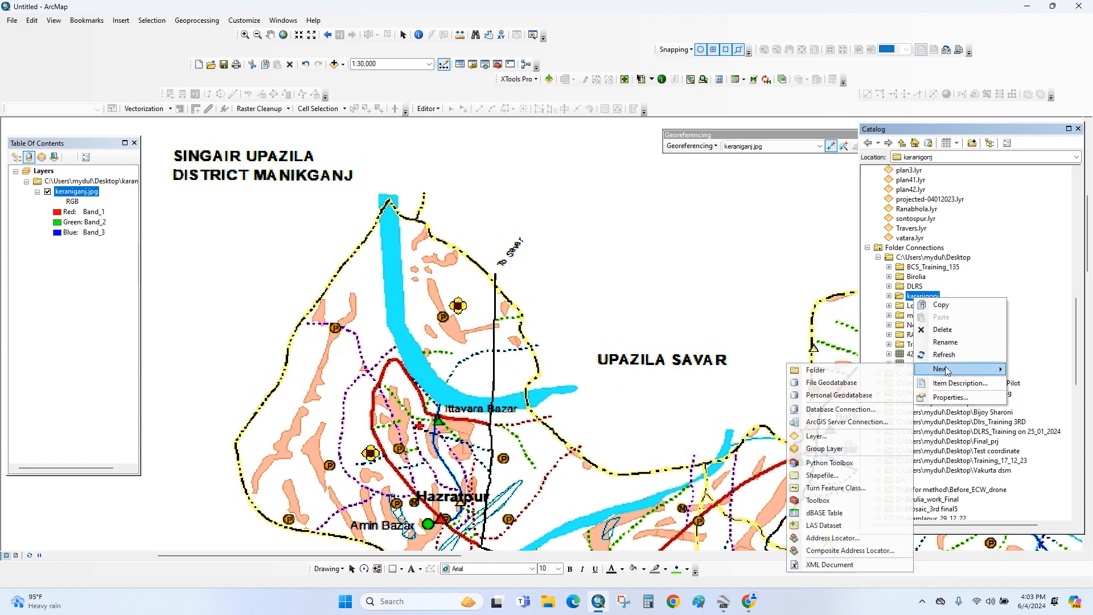
pyautogui.click(822, 475)
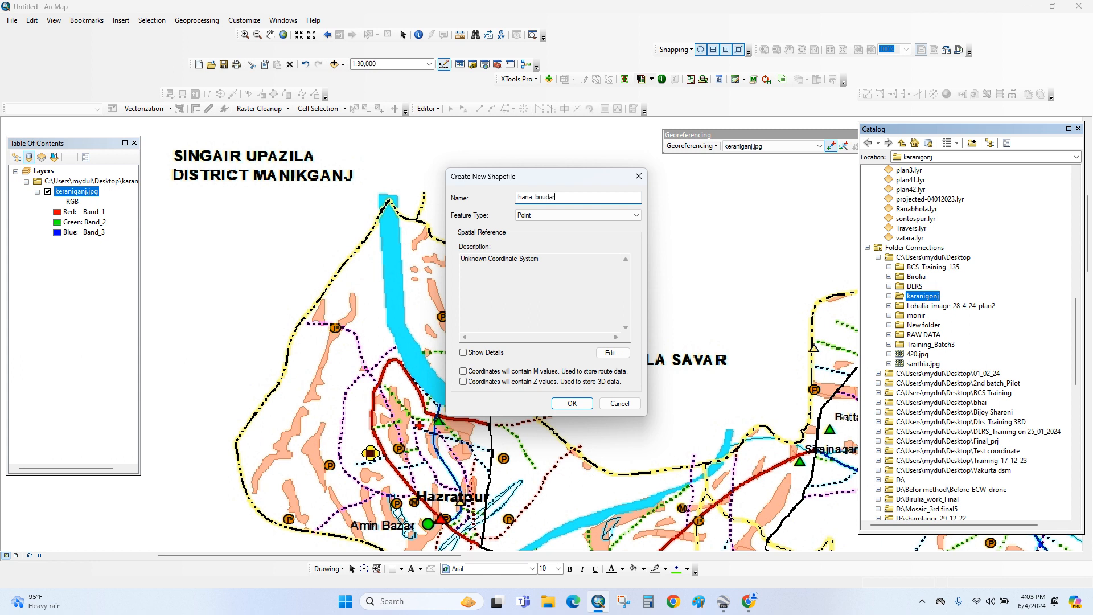
# Step: Create the shapefile thana_boudary with feature type Polyline and the WGS 1984 coordinate system
pyautogui.click(636, 214)
pyautogui.click(550, 238)
pyautogui.click(613, 352)
pyautogui.scroll(-2, 500, 240)
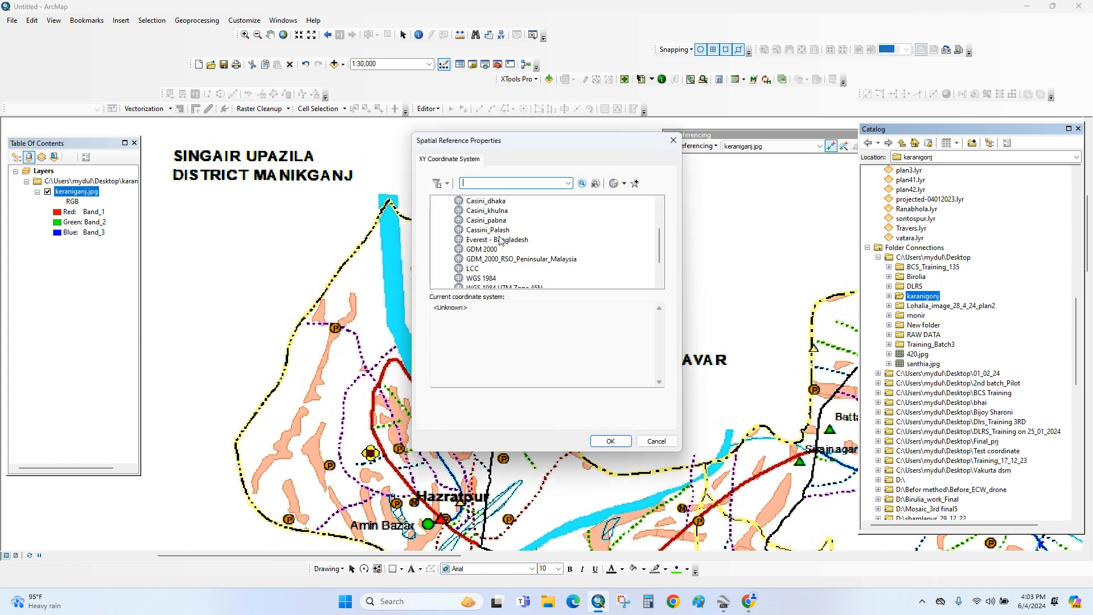
pyautogui.click(486, 279)
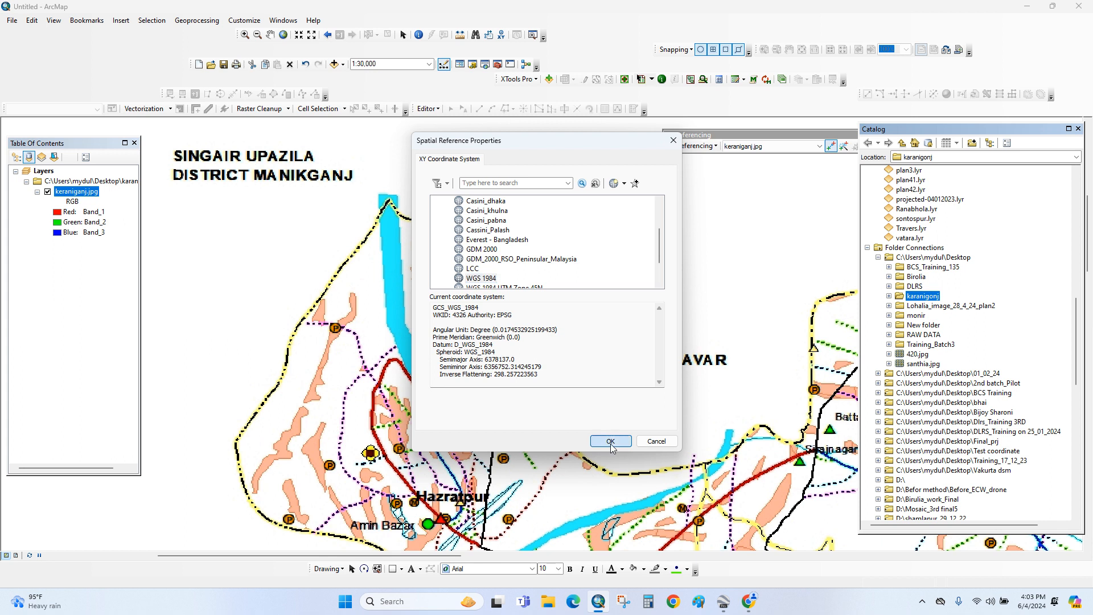
pyautogui.click(606, 441)
pyautogui.click(572, 403)
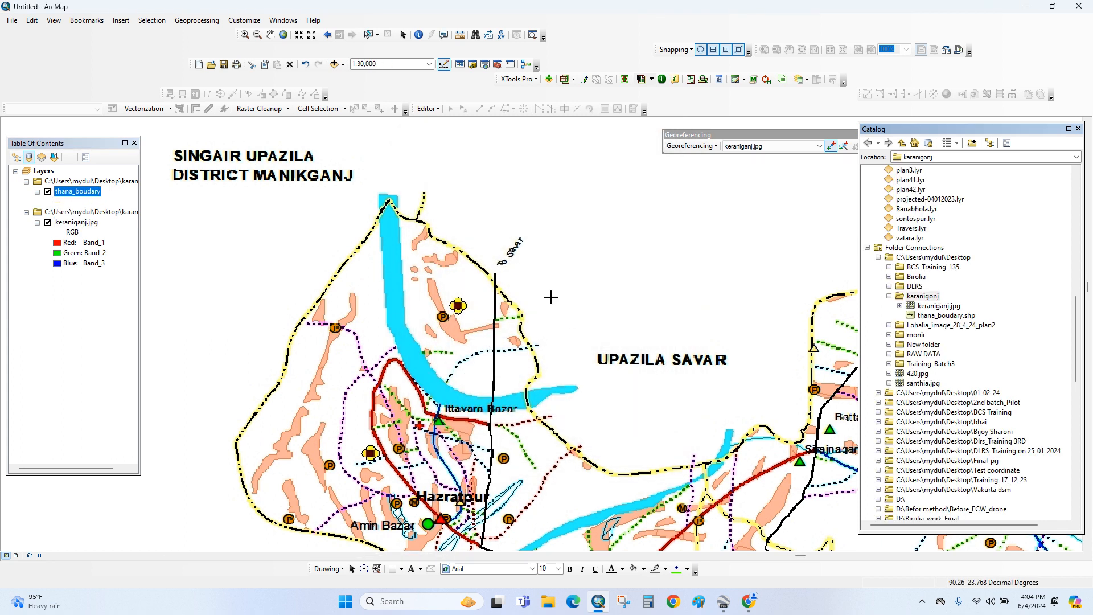
pyautogui.click(1077, 130)
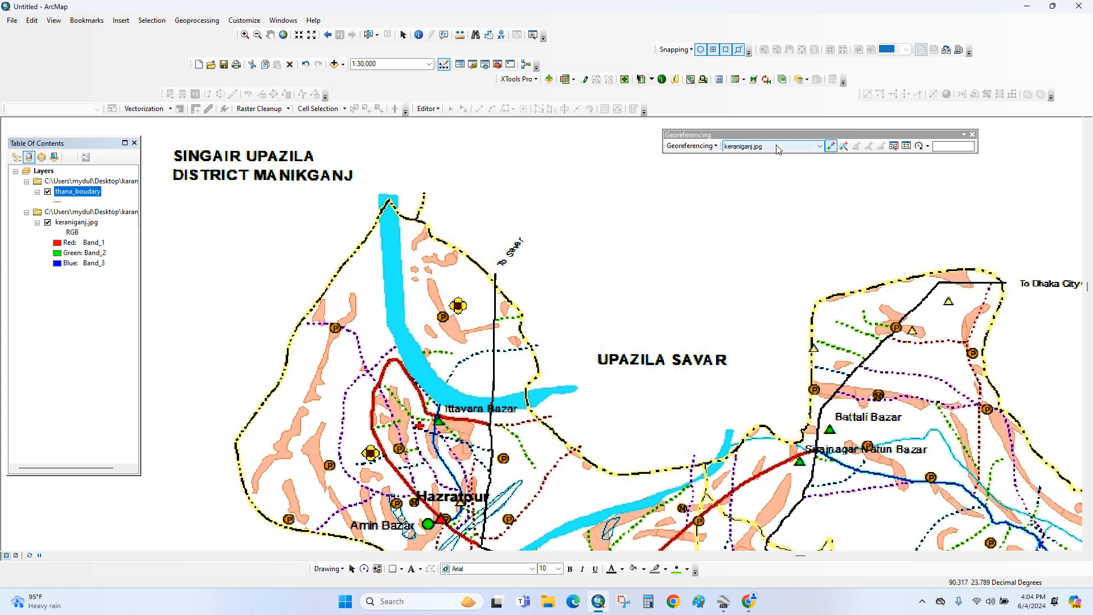
# Step: Start an edit session with the feature templates shown and give the thana_boudary layer a thick orange-red line symbol
pyautogui.click(428, 109)
pyautogui.click(453, 120)
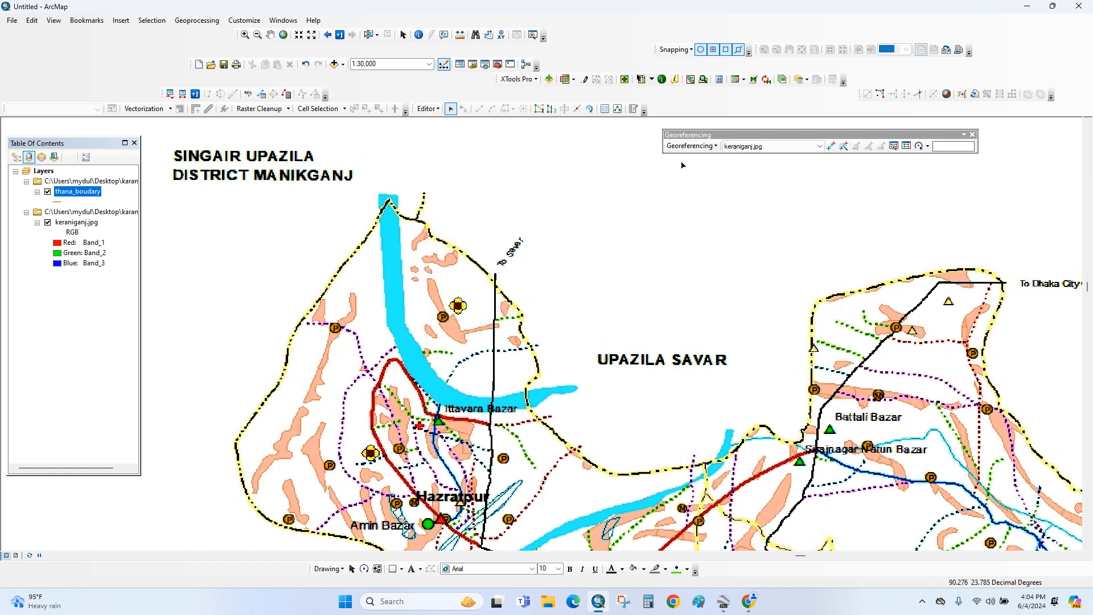
pyautogui.click(633, 108)
pyautogui.click(58, 201)
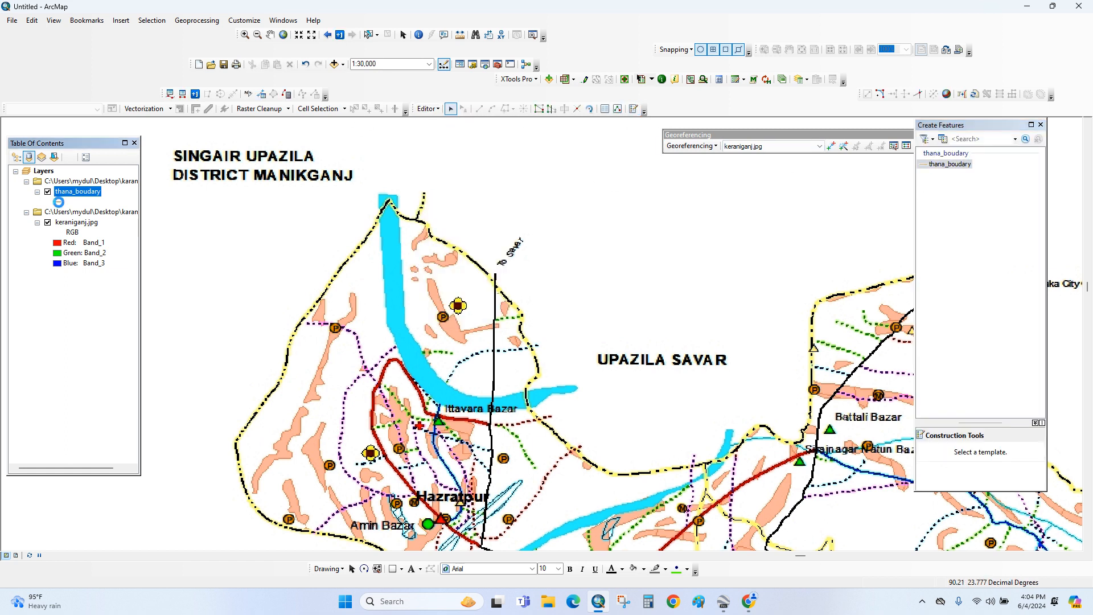
pyautogui.doubleClick(444, 230)
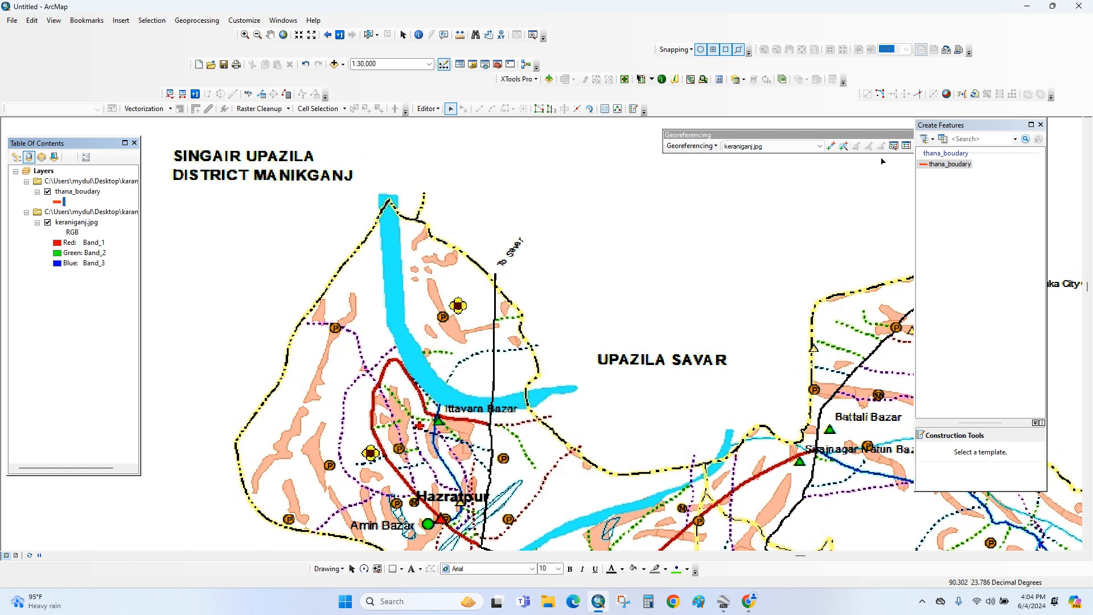
# Step: Digitize the thana_boudary line from the upazila's northern river tip southeast along the dashed boundary to the bend northeast of Ittavara Bazar
pyautogui.click(938, 165)
pyautogui.scroll(2, 401, 204)
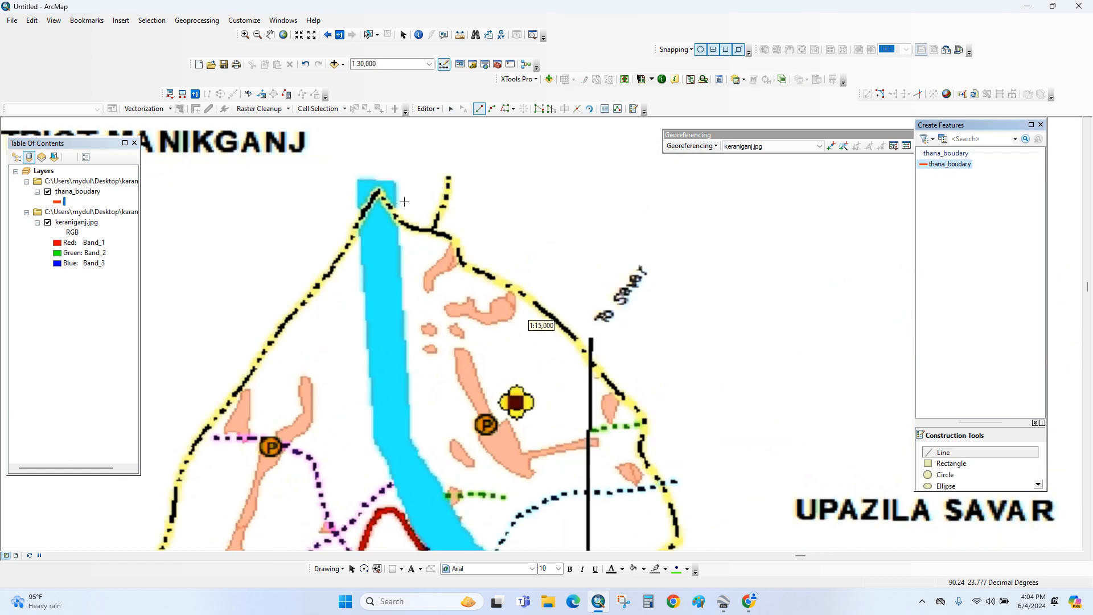
pyautogui.click(380, 195)
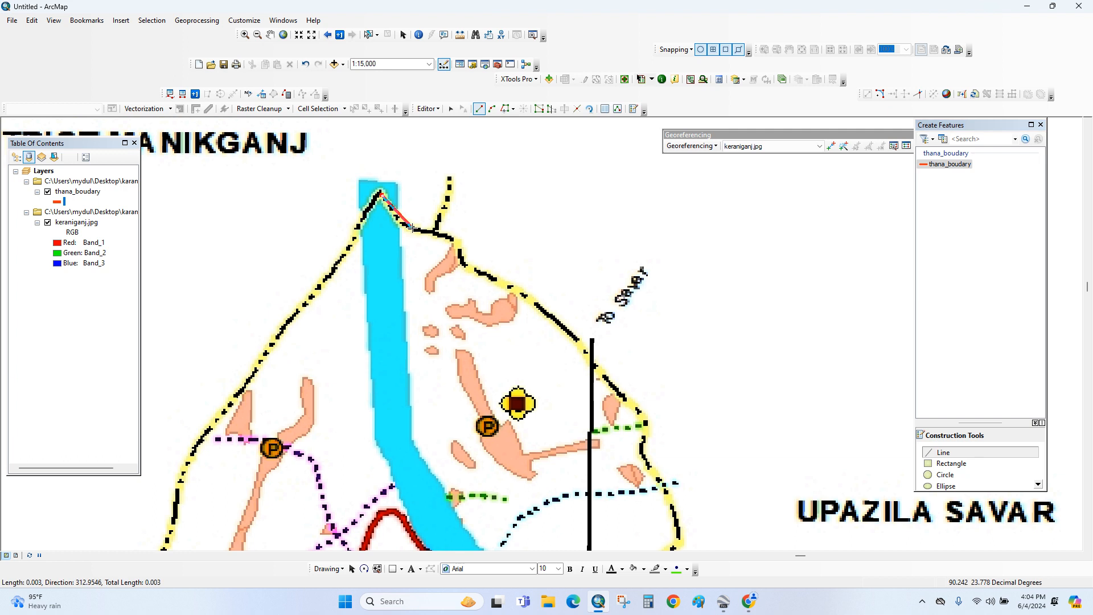
pyautogui.click(525, 289)
pyautogui.click(596, 356)
pyautogui.click(647, 451)
pyautogui.moveTo(669, 465); pyautogui.dragTo(418, 167)
pyautogui.click(431, 235)
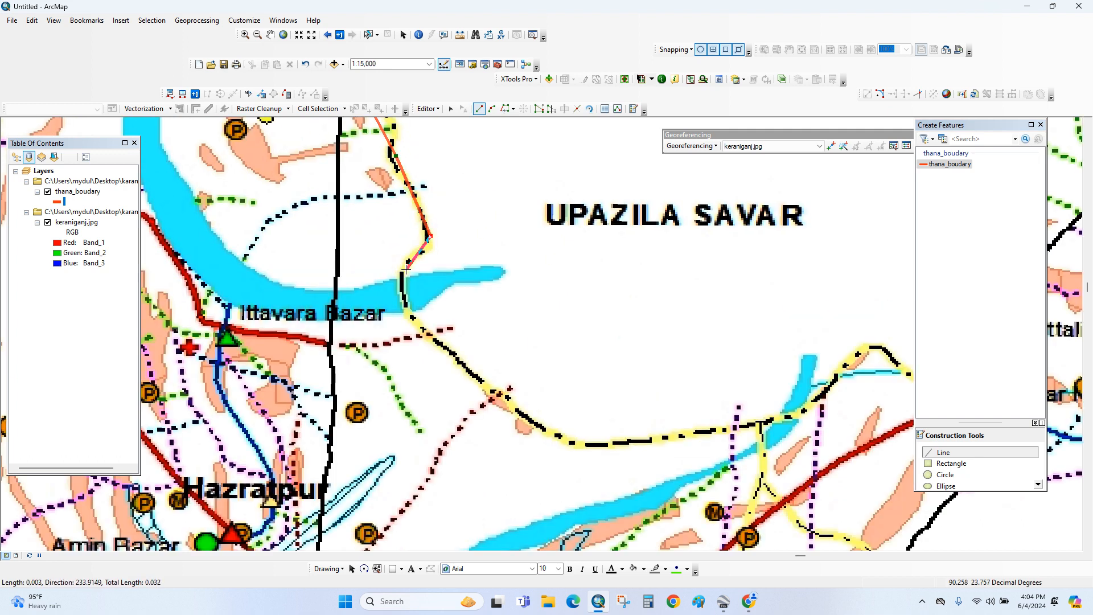
# Step: Continue the boundary line past the river beside Ittavara Bazar and below the Upazila Savar label to west of Battali Bazar
pyautogui.click(523, 419)
pyautogui.click(587, 446)
pyautogui.click(759, 420)
pyautogui.click(843, 364)
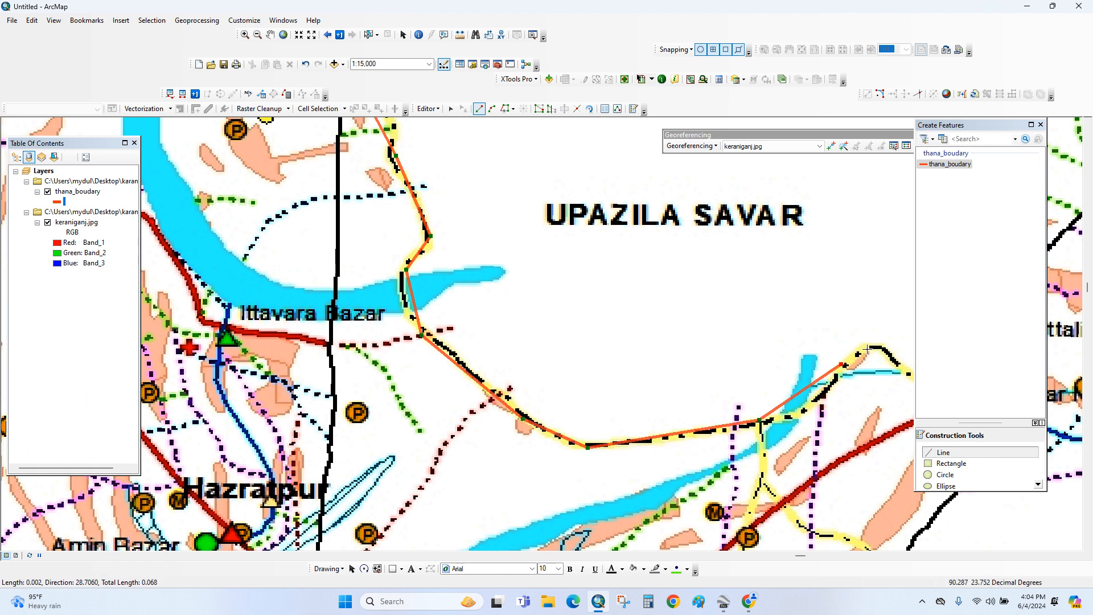
pyautogui.click(876, 343)
pyautogui.moveTo(876, 343)
pyautogui.mouseDown()
pyautogui.moveTo(288, 183)
pyautogui.moveTo(332, 239)
pyautogui.mouseUp()
pyautogui.click(388, 280)
pyautogui.click(427, 156)
# Step: Trace the boundary around the northern lobe beside the To Dhaka City road and down its eastern side
pyautogui.moveTo(427, 156); pyautogui.dragTo(369, 523)
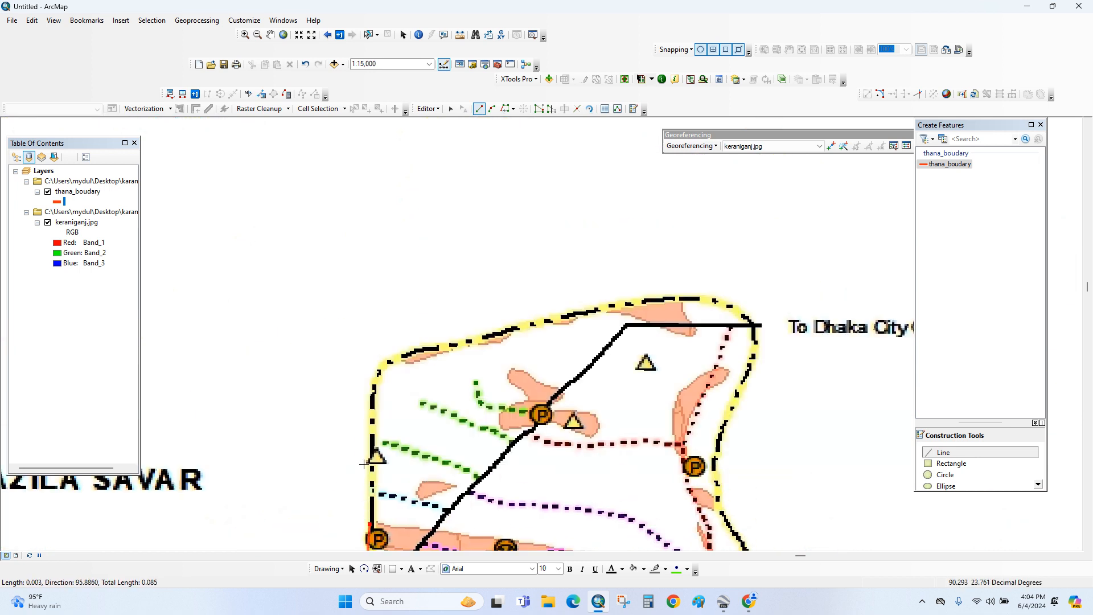
pyautogui.click(368, 393)
pyautogui.click(433, 340)
pyautogui.click(639, 295)
pyautogui.click(750, 303)
pyautogui.click(759, 347)
pyautogui.click(716, 452)
pyautogui.click(733, 523)
pyautogui.moveTo(726, 511); pyautogui.dragTo(543, 194)
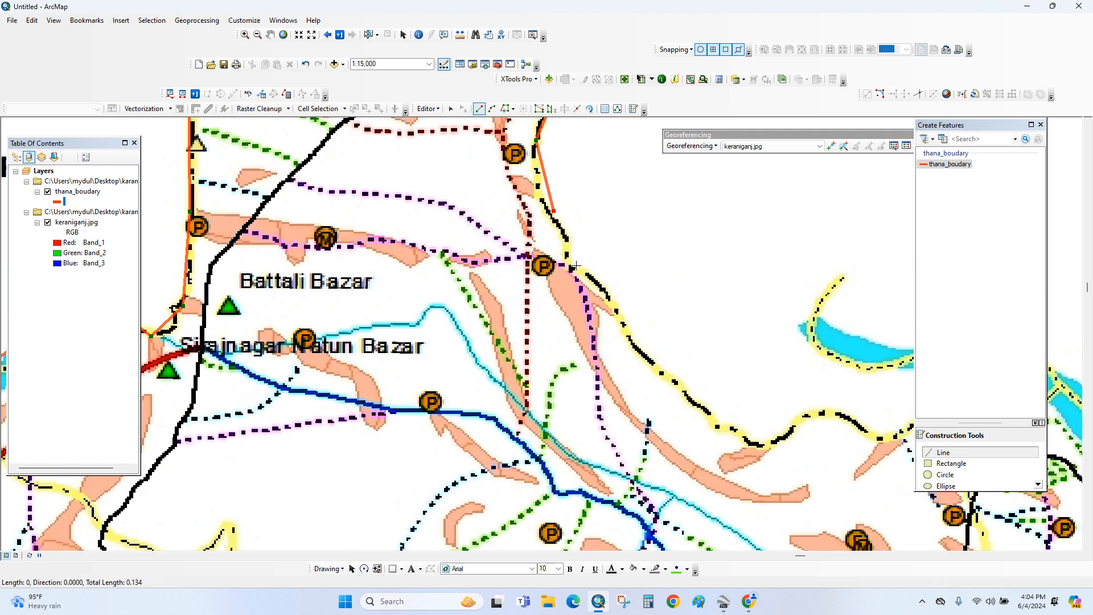
# Step: Trace the boundary southeast past the area north of Taranagar, following the jog up to the river
pyautogui.click(676, 384)
pyautogui.click(823, 416)
pyautogui.moveTo(852, 421); pyautogui.dragTo(457, 371)
pyautogui.click(497, 388)
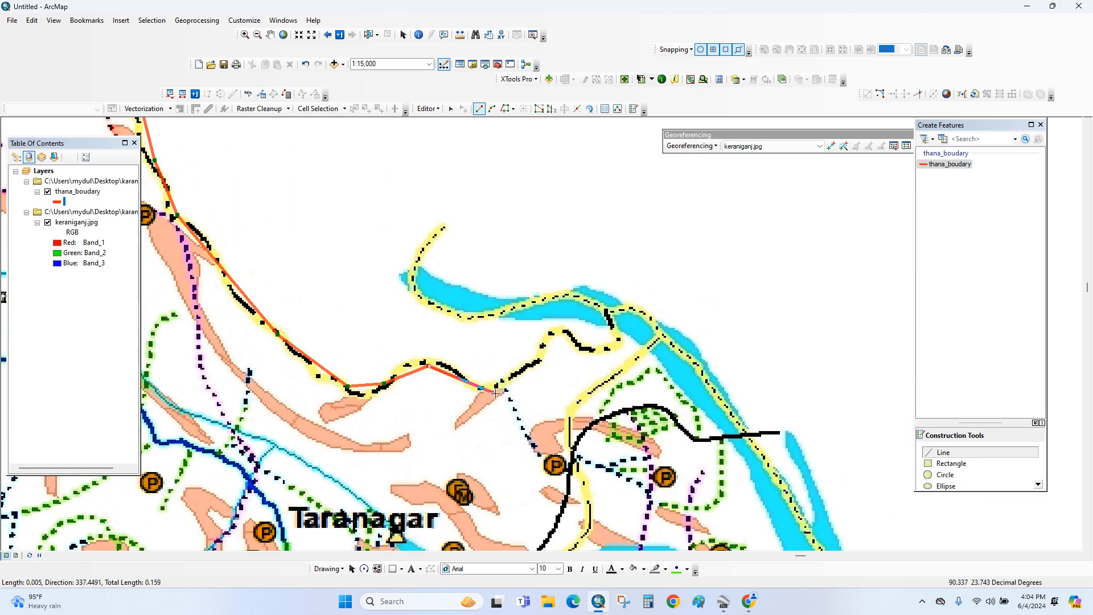
pyautogui.click(558, 331)
pyautogui.click(597, 351)
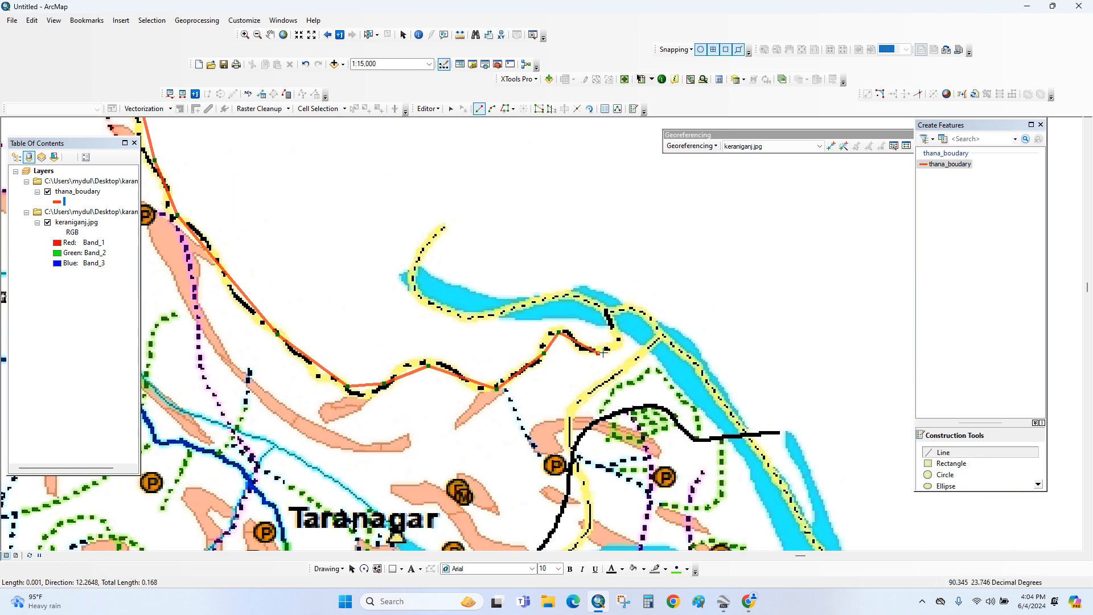
pyautogui.click(617, 327)
pyautogui.click(607, 309)
pyautogui.click(658, 328)
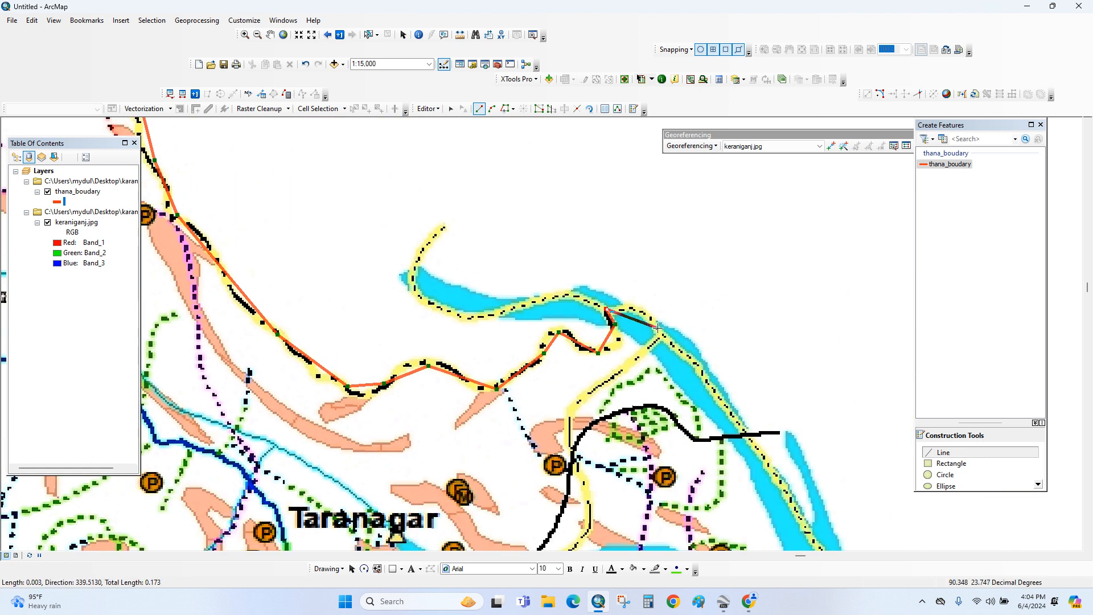
# Step: Trace the boundary south along the river's eastern bank, past Kholamora Bazar, to the bend by Kalindi
pyautogui.click(745, 429)
pyautogui.moveTo(785, 422); pyautogui.dragTo(564, 214)
pyautogui.click(623, 369)
pyautogui.click(665, 431)
pyautogui.moveTo(673, 440); pyautogui.dragTo(553, 153)
pyautogui.click(569, 259)
pyautogui.click(585, 363)
pyautogui.click(630, 436)
pyautogui.moveTo(635, 415); pyautogui.dragTo(350, 282)
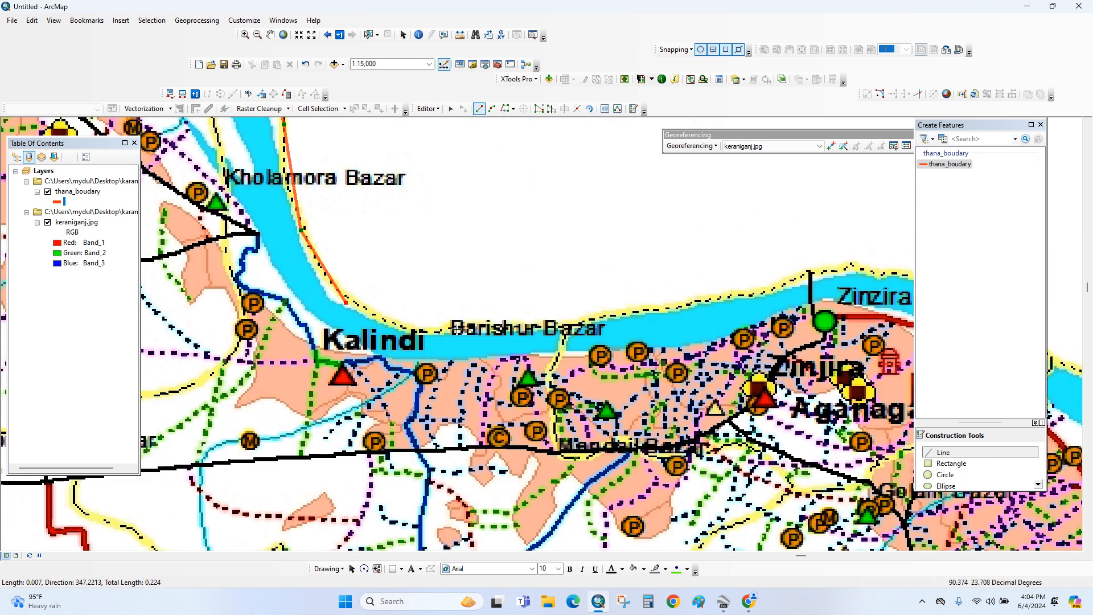
# Step: Trace the boundary east along the river's northern bank, past Barishur Bazar and around Zinzira Bazar
pyautogui.click(423, 330)
pyautogui.click(682, 305)
pyautogui.moveTo(745, 286); pyautogui.dragTo(414, 301)
pyautogui.click(477, 286)
pyautogui.click(502, 279)
pyautogui.click(549, 280)
pyautogui.click(620, 305)
pyautogui.click(696, 356)
# Step: Trace the boundary southeast along the river's outer bank, past Kaliganj Bazar and Subhadya, to the black road crossing
pyautogui.moveTo(795, 416); pyautogui.dragTo(500, 274)
pyautogui.click(511, 275)
pyautogui.doubleClick(566, 323)
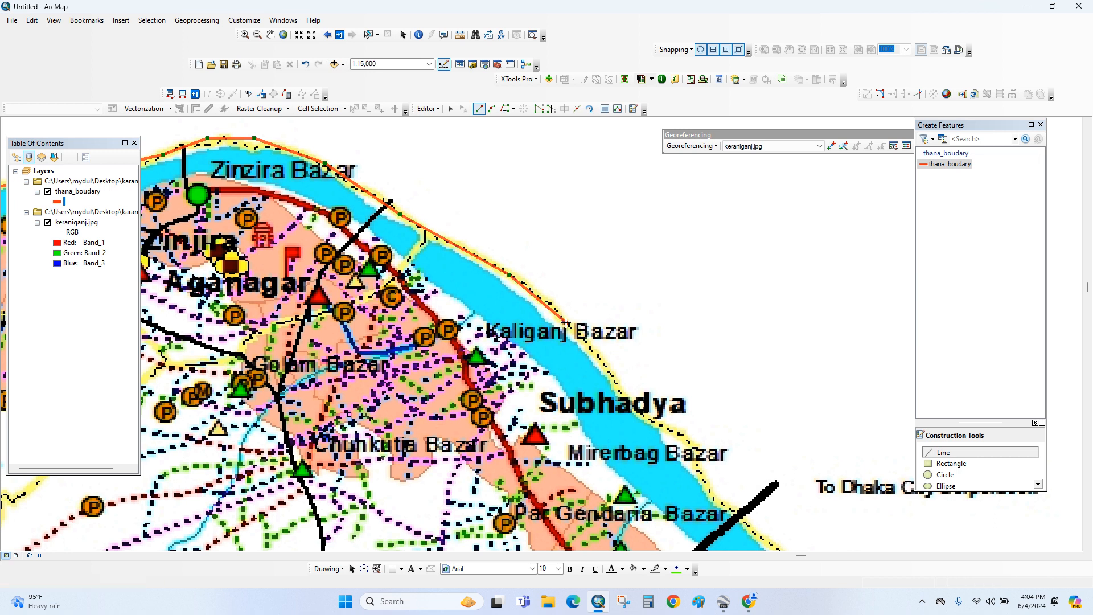
pyautogui.moveTo(590, 420); pyautogui.dragTo(483, 243)
pyautogui.click(523, 231)
pyautogui.click(577, 255)
pyautogui.click(601, 313)
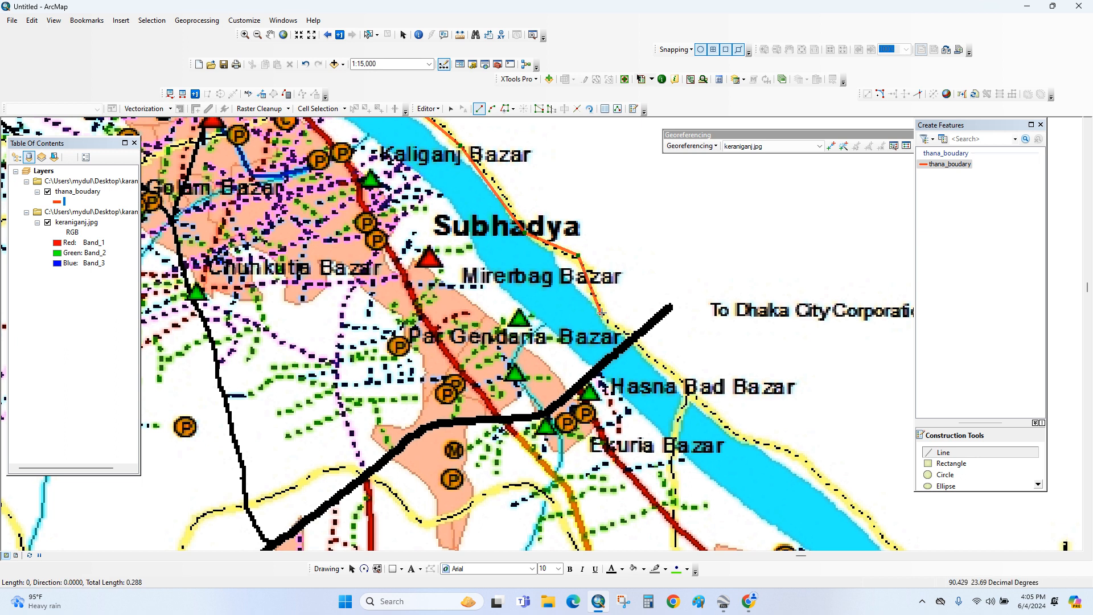
# Step: Trace the boundary southeast from the black road crossing past Hasna Bad Bazar to the riverbank east of Beara Bazar
pyautogui.moveTo(685, 382); pyautogui.dragTo(517, 228)
pyautogui.click(572, 283)
pyautogui.click(696, 364)
pyautogui.moveTo(714, 424)
pyautogui.mouseDown()
pyautogui.moveTo(612, 382)
pyautogui.moveTo(380, 253)
pyautogui.mouseUp()
pyautogui.click(548, 396)
pyautogui.moveTo(561, 419); pyautogui.dragTo(471, 211)
pyautogui.click(547, 304)
pyautogui.click(611, 387)
# Step: Trace the boundary around the outer side of the river bend east of Konda
pyautogui.scroll(3, 611, 387)
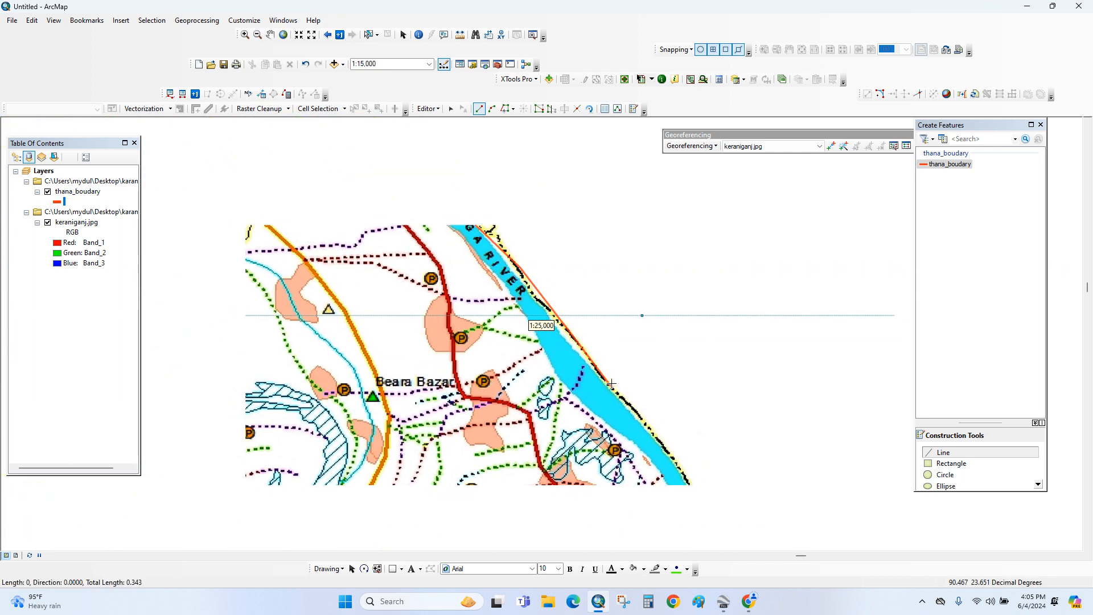
pyautogui.moveTo(613, 406); pyautogui.dragTo(574, 206)
pyautogui.click(624, 249)
pyautogui.click(660, 299)
pyautogui.click(660, 350)
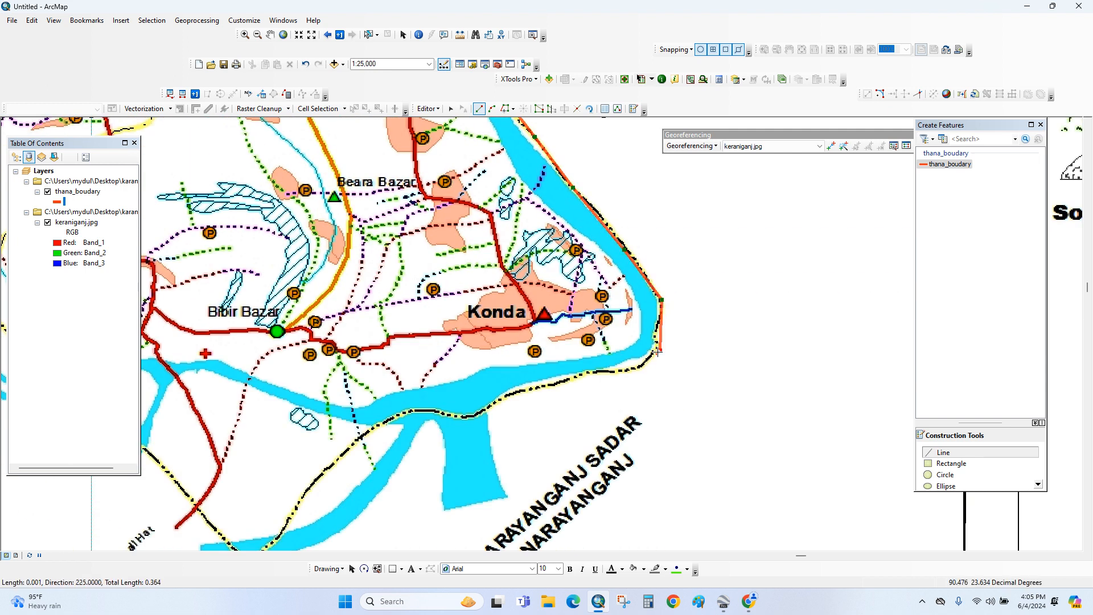
pyautogui.click(636, 367)
# Step: Trace the boundary west and southwest from the river bend south of Konda toward the map's southern corner
pyautogui.click(562, 380)
pyautogui.click(504, 399)
pyautogui.click(453, 417)
pyautogui.click(305, 487)
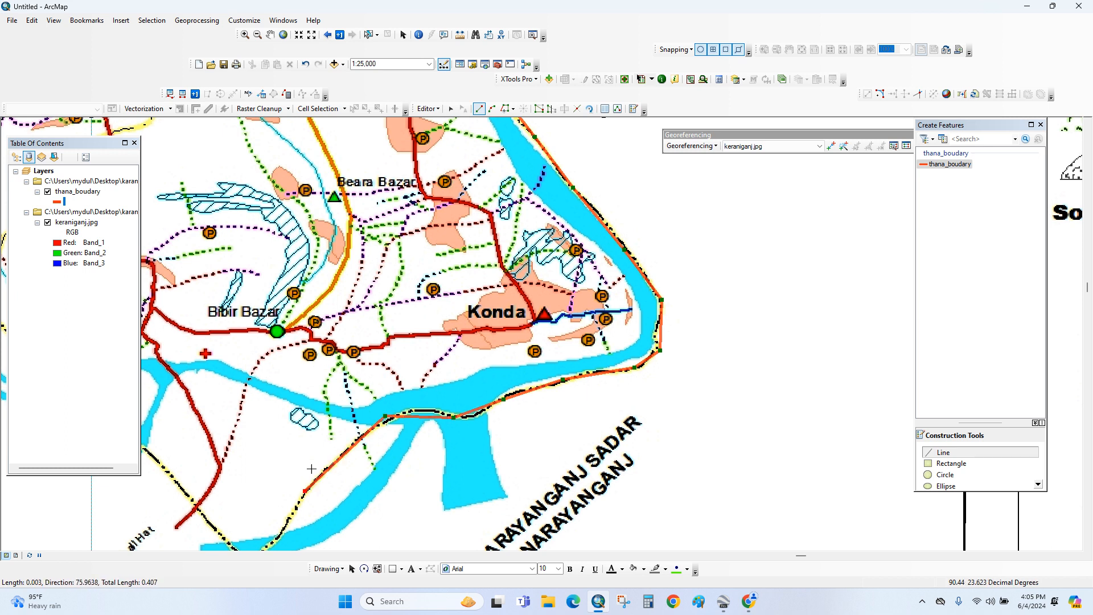
pyautogui.moveTo(306, 487); pyautogui.dragTo(607, 272)
pyautogui.click(593, 287)
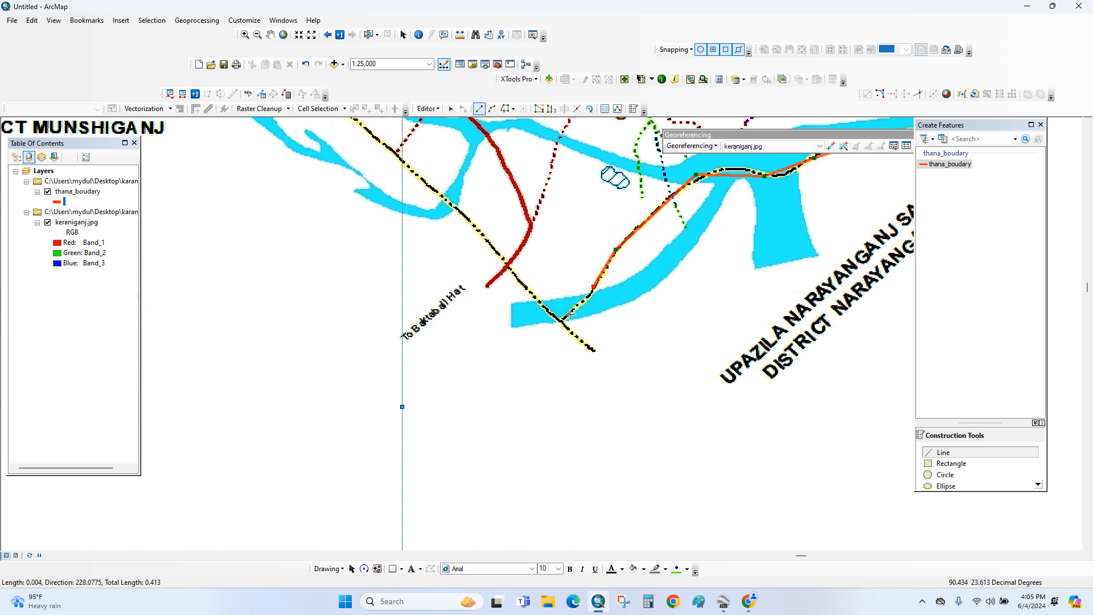
# Step: Trace the boundary northwest from the southern corner past Mollar Hat and Stand Bazar to the stretch south of Paina Bazar
pyautogui.click(459, 210)
pyautogui.moveTo(393, 172); pyautogui.dragTo(557, 436)
pyautogui.click(499, 365)
pyautogui.click(412, 296)
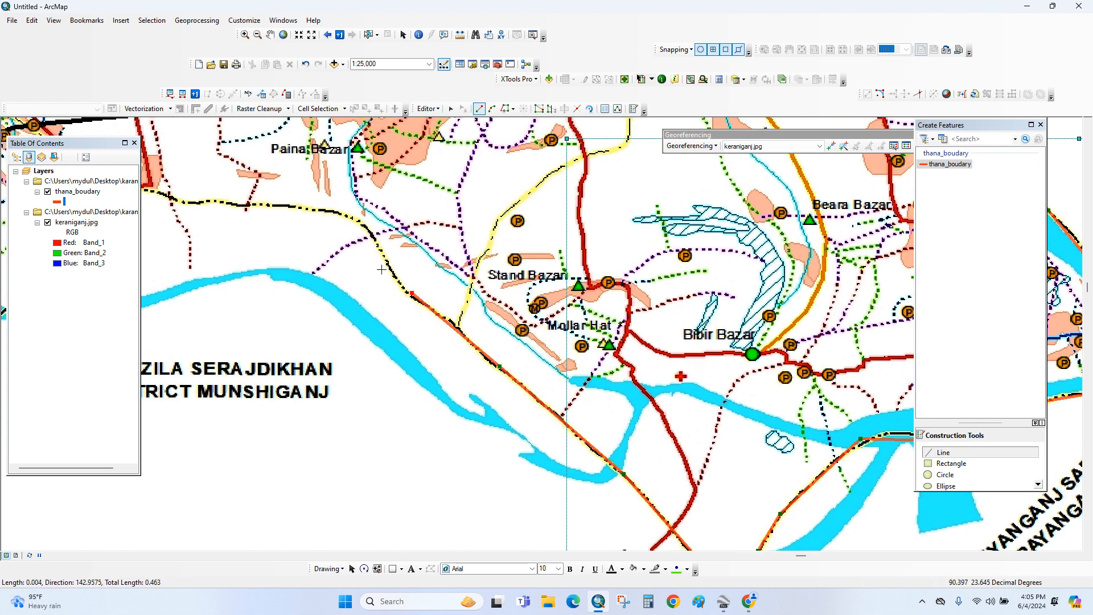
pyautogui.click(246, 205)
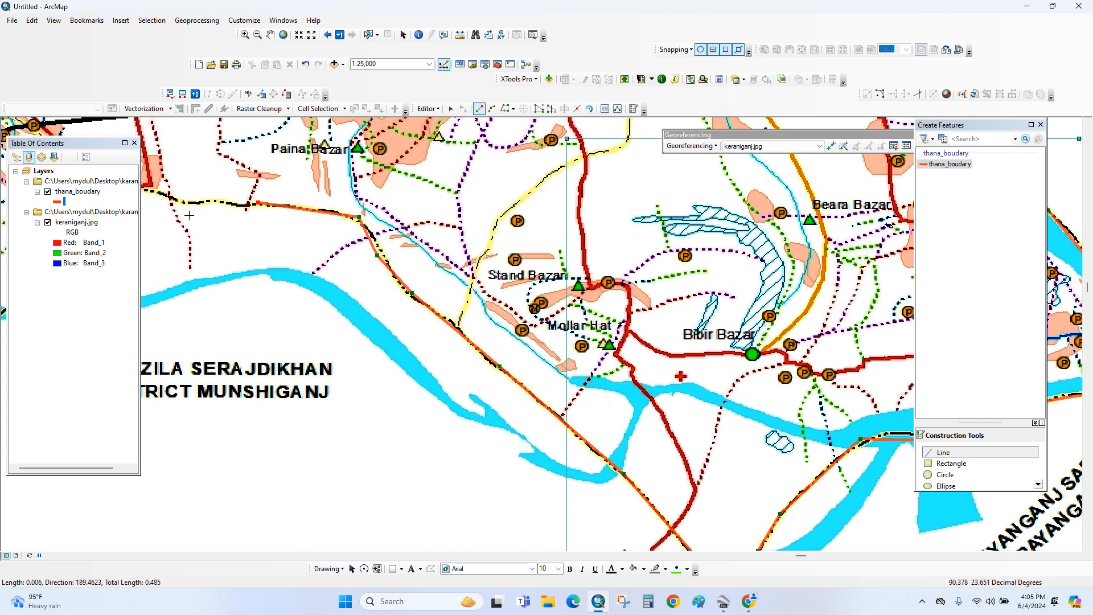
# Step: Undo the last misplaced vertex and trace the boundary southwest toward the Munshiganj road south of Abdullahpur Bazar
pyautogui.moveTo(159, 221); pyautogui.dragTo(759, 455)
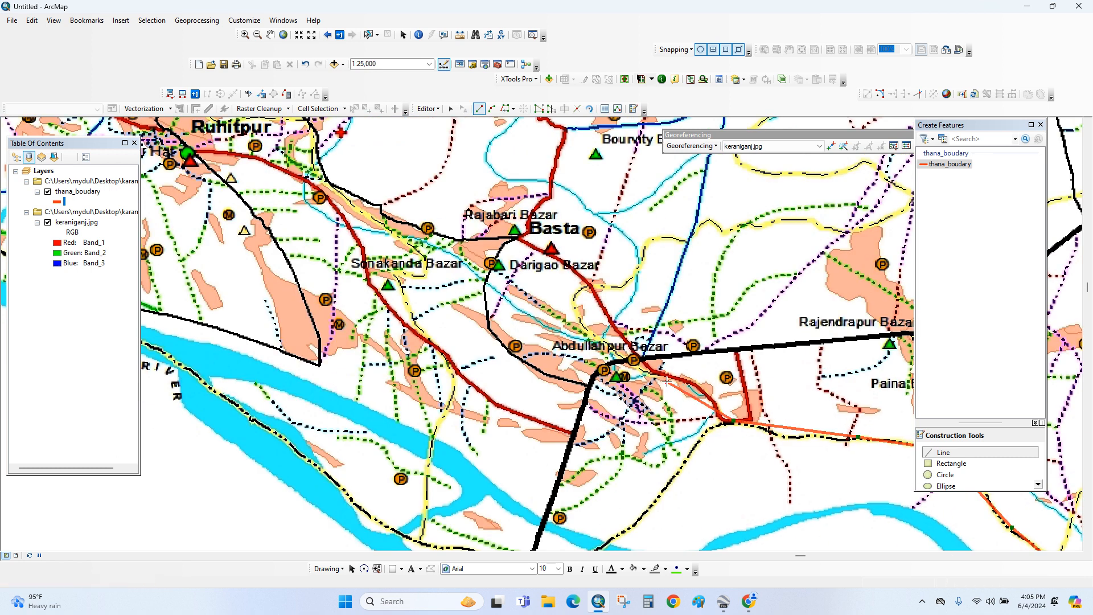
pyautogui.hotkey('ctrl', 'z')
pyautogui.click(714, 426)
pyautogui.click(667, 485)
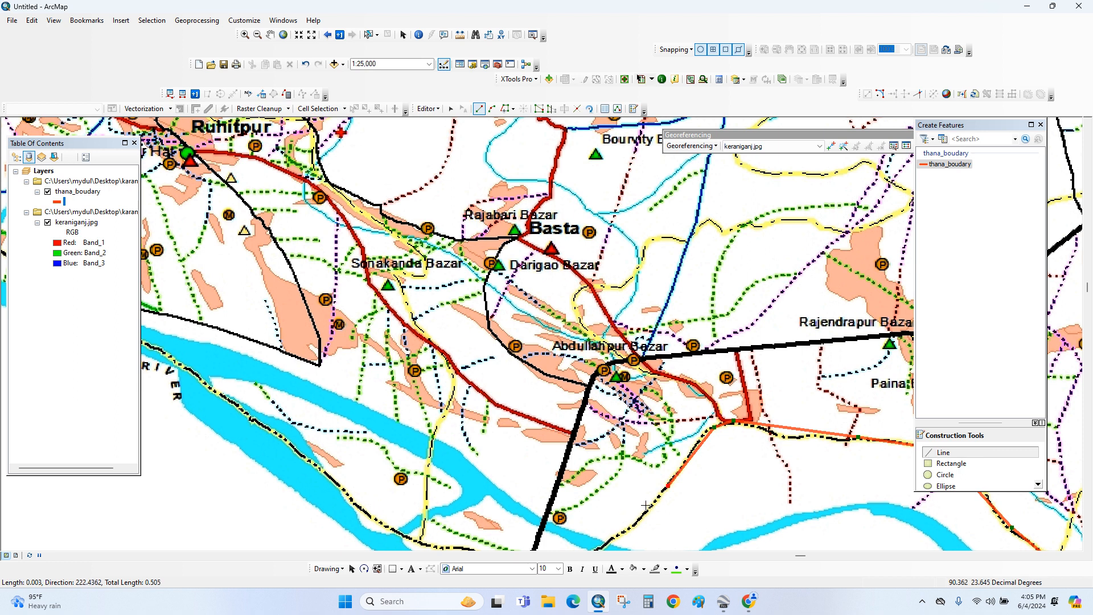
pyautogui.moveTo(630, 511); pyautogui.dragTo(669, 330)
pyautogui.click(647, 364)
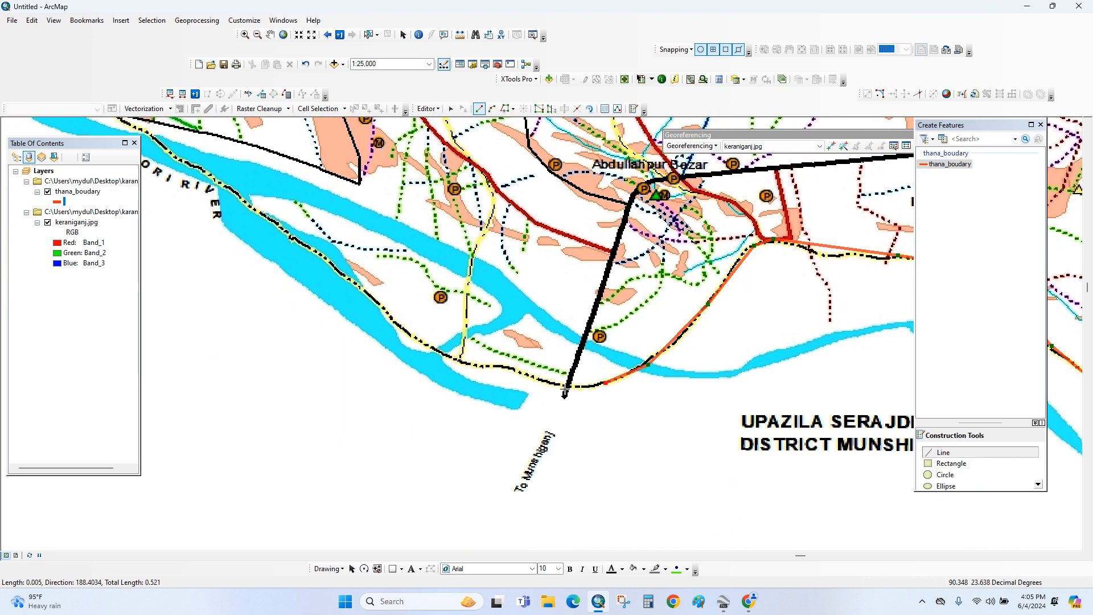
# Step: Trace the boundary northwest along the river from the Munshiganj road to the stretch beside the Upazila Nawabganj label
pyautogui.click(534, 384)
pyautogui.click(457, 360)
pyautogui.click(344, 275)
pyautogui.moveTo(315, 243); pyautogui.dragTo(747, 595)
pyautogui.click(618, 515)
pyautogui.click(498, 437)
pyautogui.click(419, 395)
pyautogui.click(345, 283)
pyautogui.moveTo(330, 212); pyautogui.dragTo(473, 473)
pyautogui.click(459, 474)
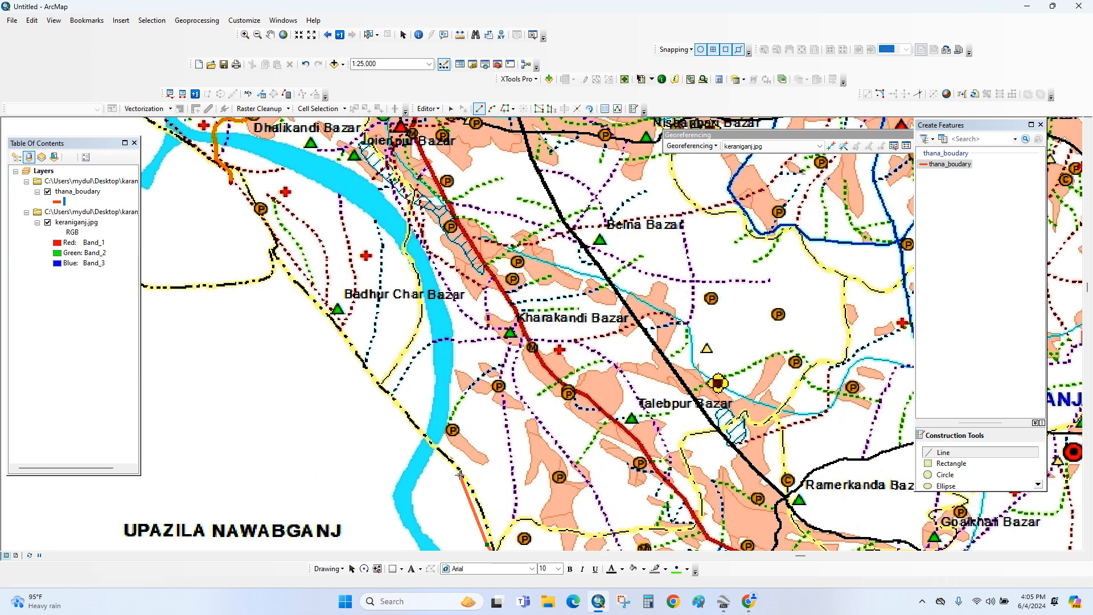
# Step: Trace the boundary northwest from the river crossing along the dashed line past Badhur Char Bazar
pyautogui.click(384, 390)
pyautogui.click(272, 246)
pyautogui.moveTo(271, 246)
pyautogui.mouseDown()
pyautogui.moveTo(308, 270)
pyautogui.moveTo(592, 359)
pyautogui.mouseUp()
pyautogui.click(580, 324)
pyautogui.click(547, 294)
# Step: Trace the boundary northwest past Hajotpur Bazar to the bend west of Amin Bazar
pyautogui.moveTo(494, 283); pyautogui.dragTo(548, 443)
pyautogui.click(538, 422)
pyautogui.click(485, 361)
pyautogui.click(436, 342)
pyautogui.moveTo(333, 323); pyautogui.dragTo(456, 470)
pyautogui.click(462, 470)
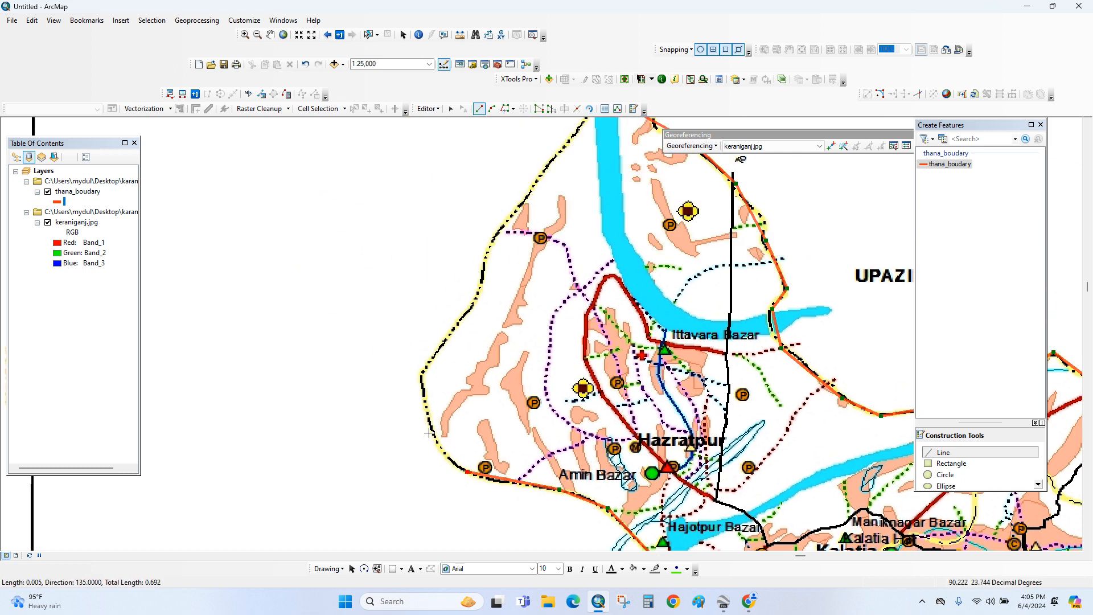
# Step: Trace the boundary north along Hazratpur's western side to its starting point at the river's northern tip and finish the line
pyautogui.click(421, 369)
pyautogui.click(471, 308)
pyautogui.click(485, 259)
pyautogui.moveTo(431, 310); pyautogui.dragTo(304, 487)
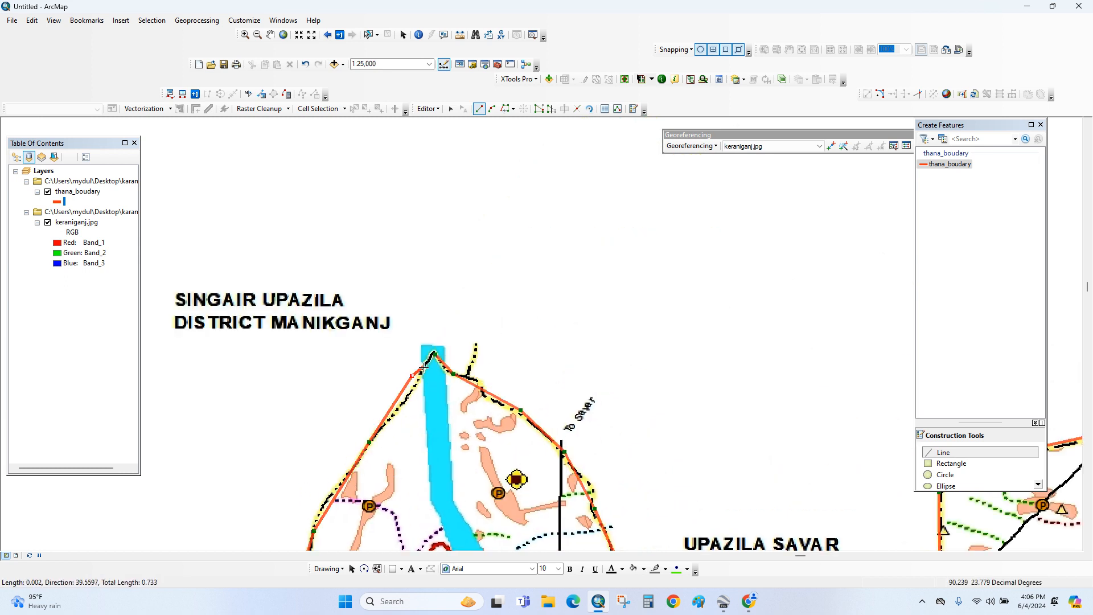
pyautogui.doubleClick(413, 386)
# Step: Hide the keraniganj.jpg layer and deselect the boundary line to inspect the complete outline
pyautogui.scroll(4, 426, 367)
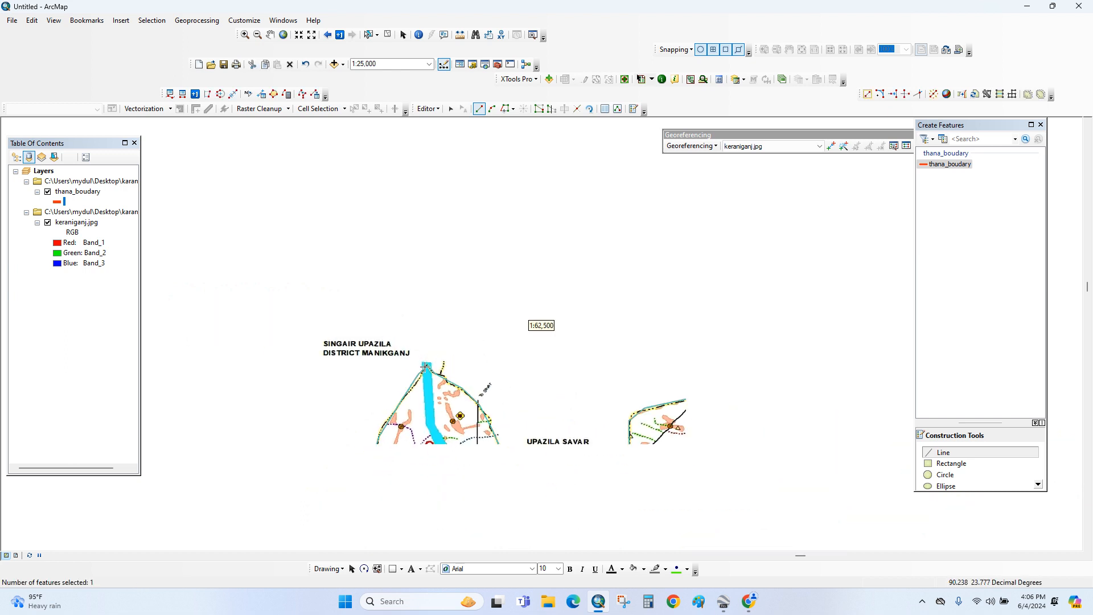
pyautogui.click(48, 222)
pyautogui.scroll(4, 415, 314)
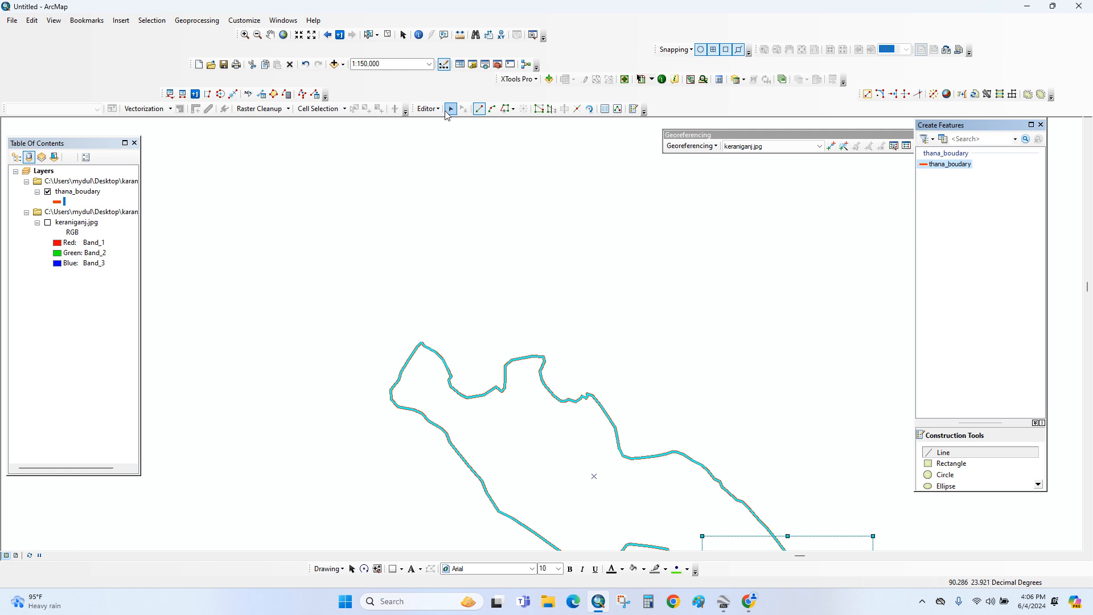
pyautogui.click(450, 108)
pyautogui.moveTo(700, 375); pyautogui.dragTo(456, 131)
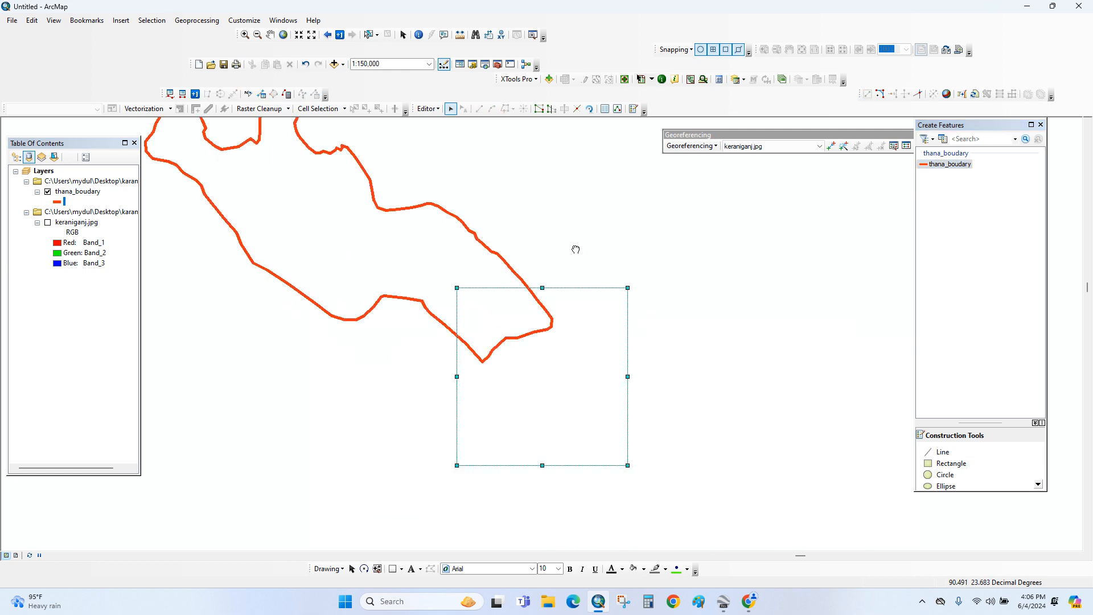
pyautogui.moveTo(576, 254); pyautogui.dragTo(755, 364)
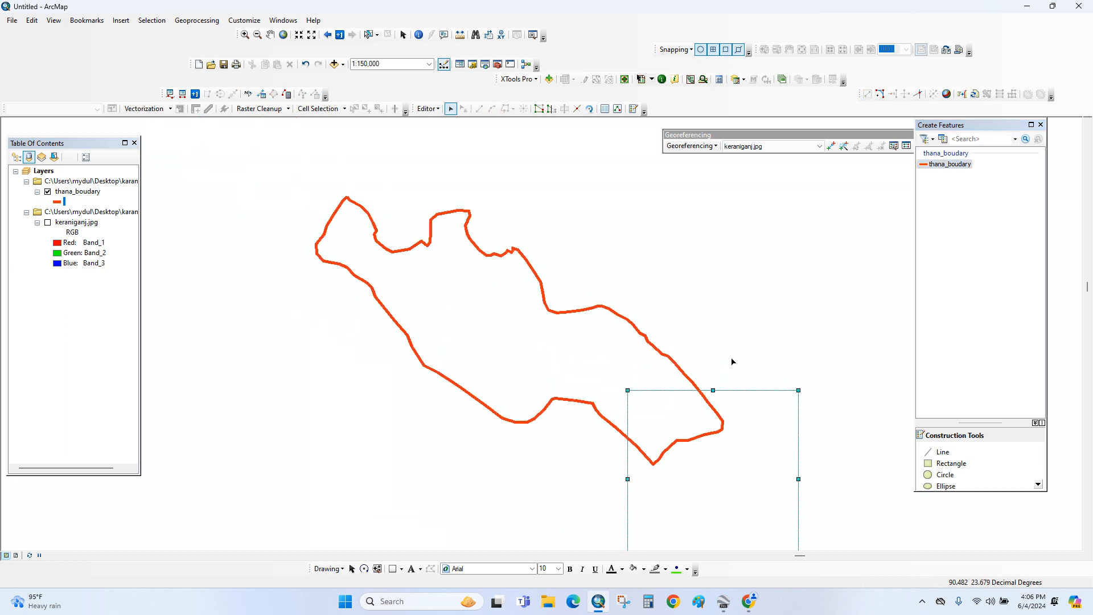
# Step: Delete the graphic rectangle overlapping the boundary's southeastern end
pyautogui.rightClick(772, 390)
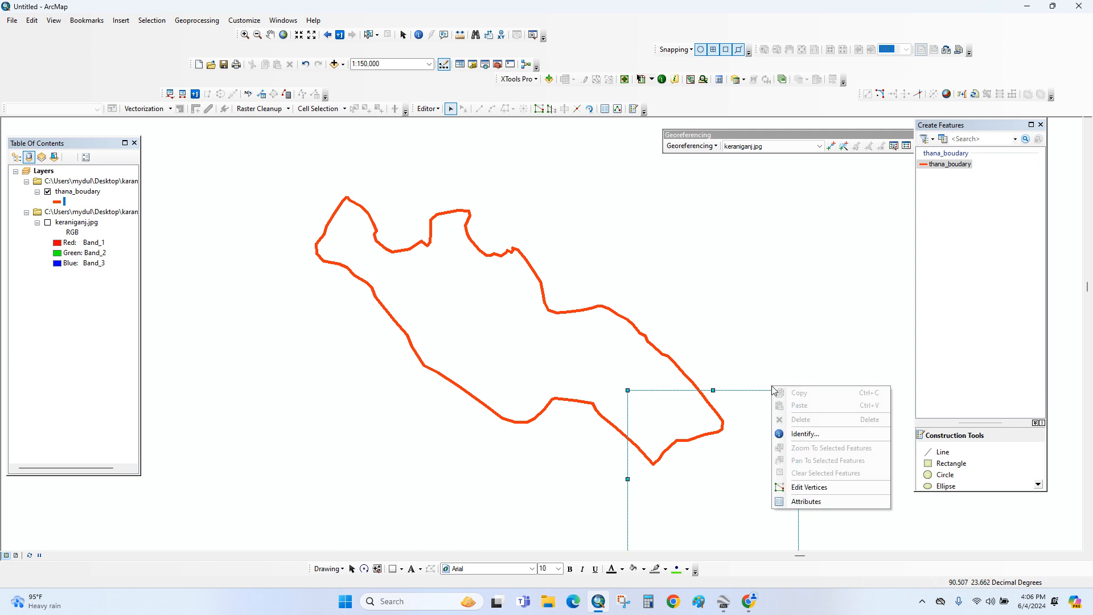
pyautogui.click(757, 305)
pyautogui.scroll(3, 651, 255)
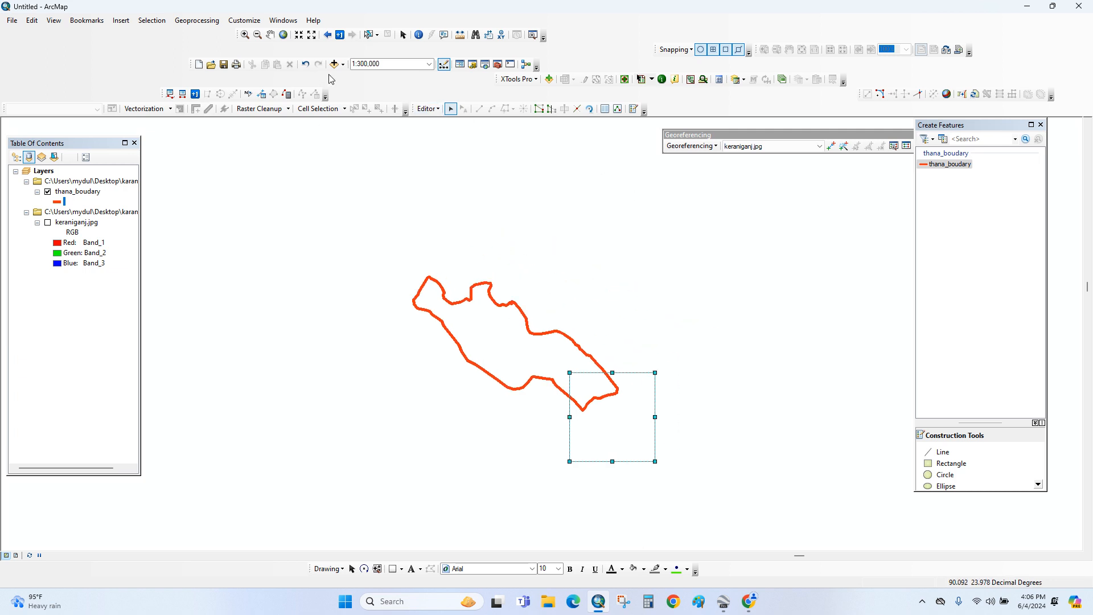
pyautogui.click(402, 34)
pyautogui.press('Delete')
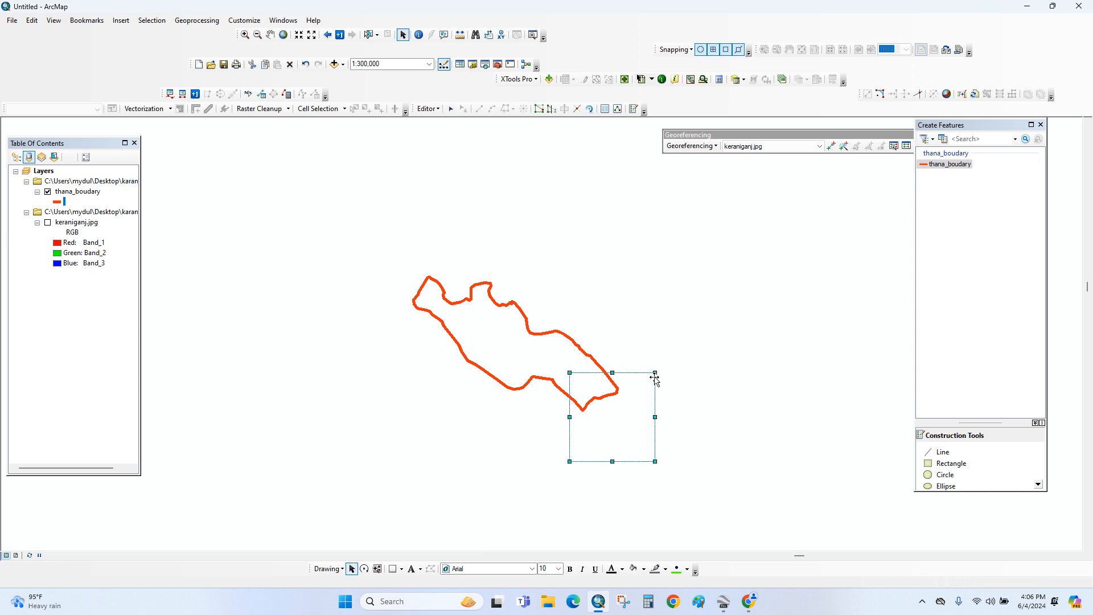
# Step: Save the boundary edits and stop editing
pyautogui.click(437, 109)
pyautogui.click(446, 148)
pyautogui.click(437, 109)
pyautogui.click(449, 133)
pyautogui.moveTo(557, 340); pyautogui.dragTo(551, 350)
pyautogui.scroll(-2, 551, 350)
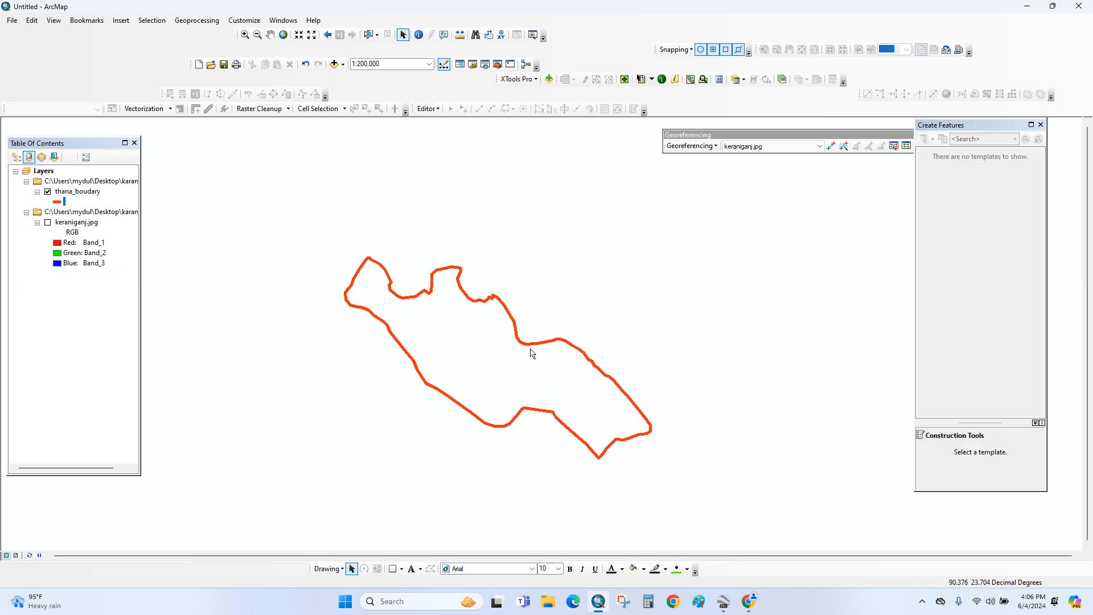
# Step: Start the Layer To KML conversion tool and set thana_boudary as the input layer
pyautogui.click(497, 64)
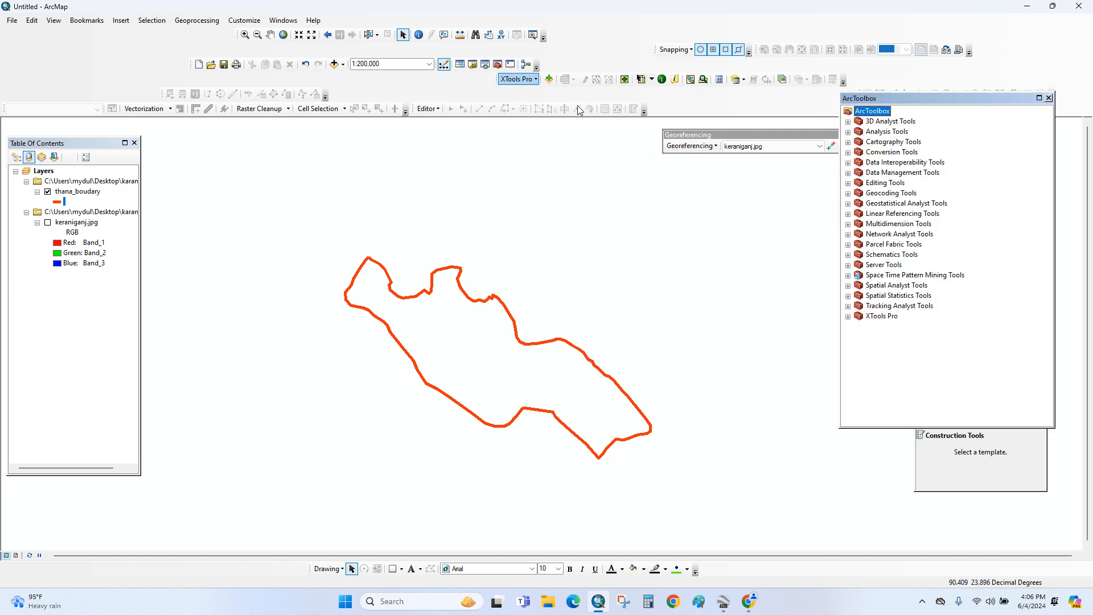
pyautogui.click(893, 143)
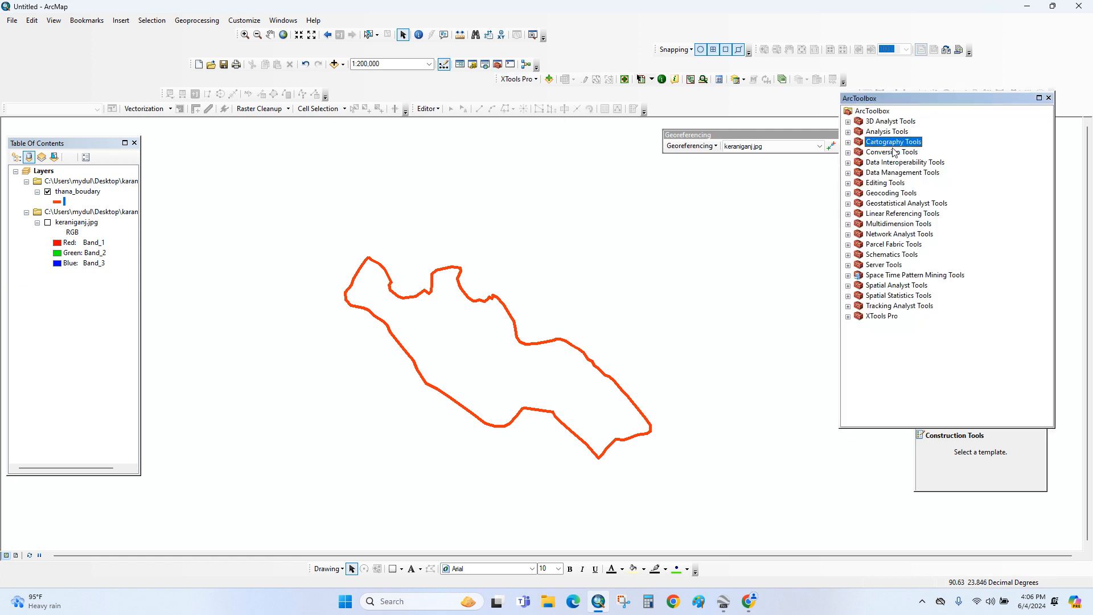
pyautogui.doubleClick(893, 151)
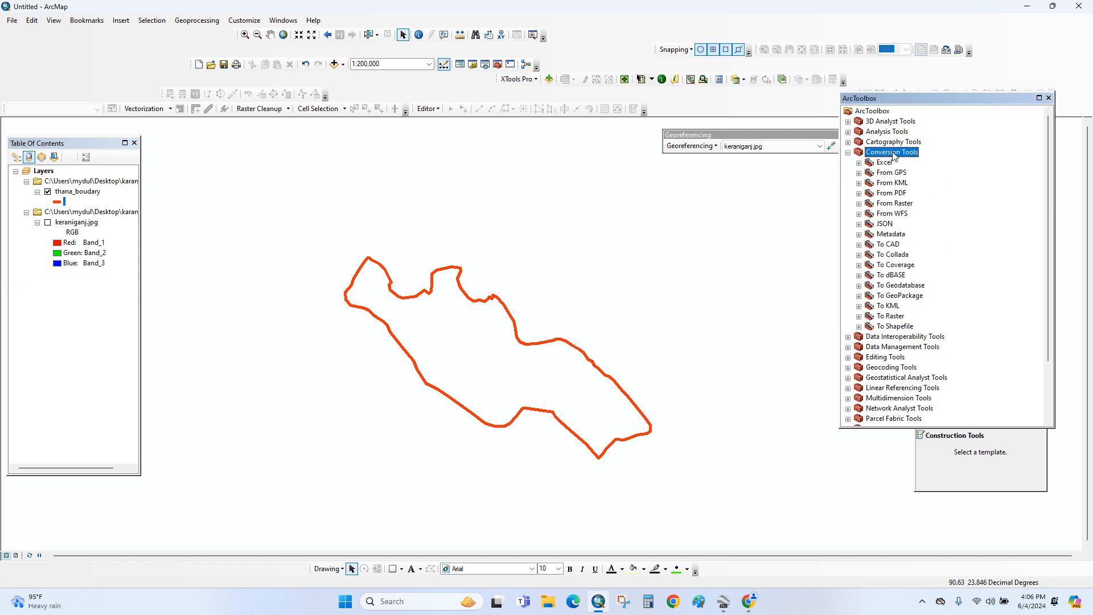
pyautogui.doubleClick(894, 310)
pyautogui.doubleClick(907, 316)
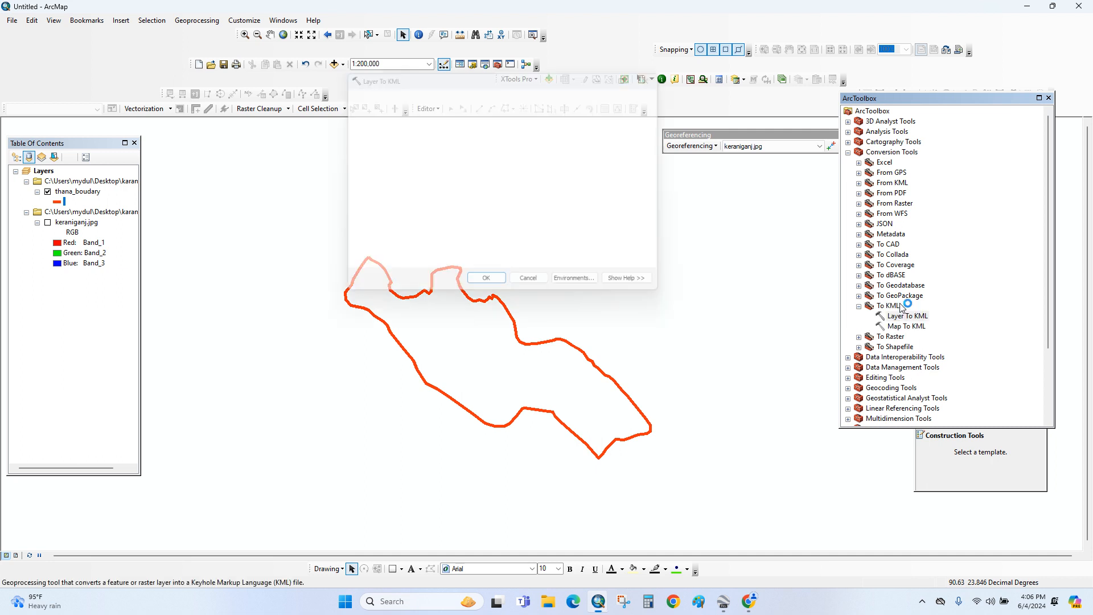
pyautogui.click(630, 107)
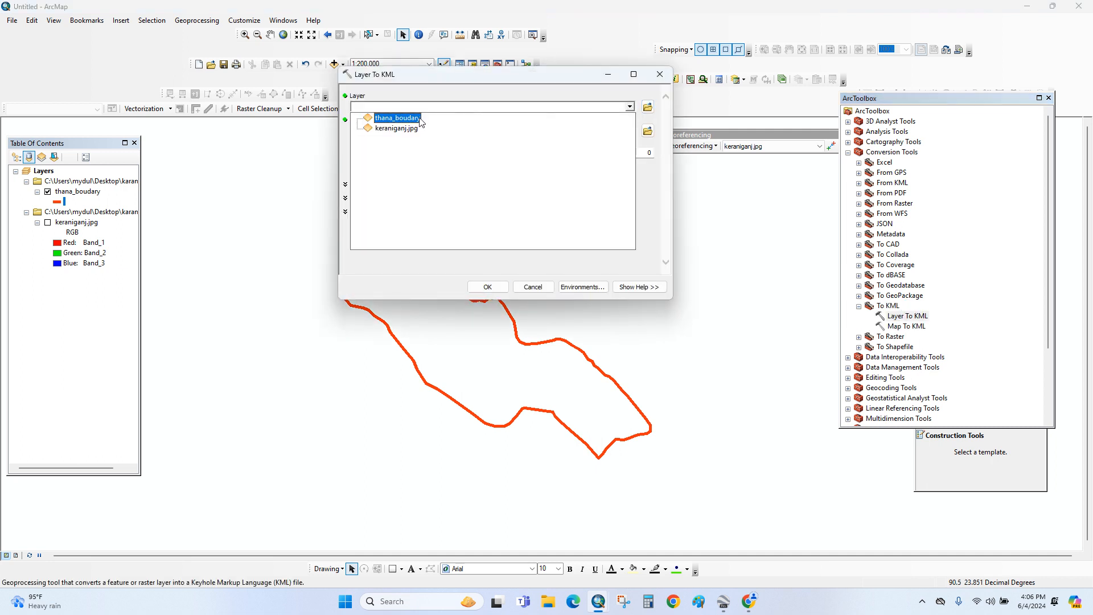
pyautogui.click(412, 121)
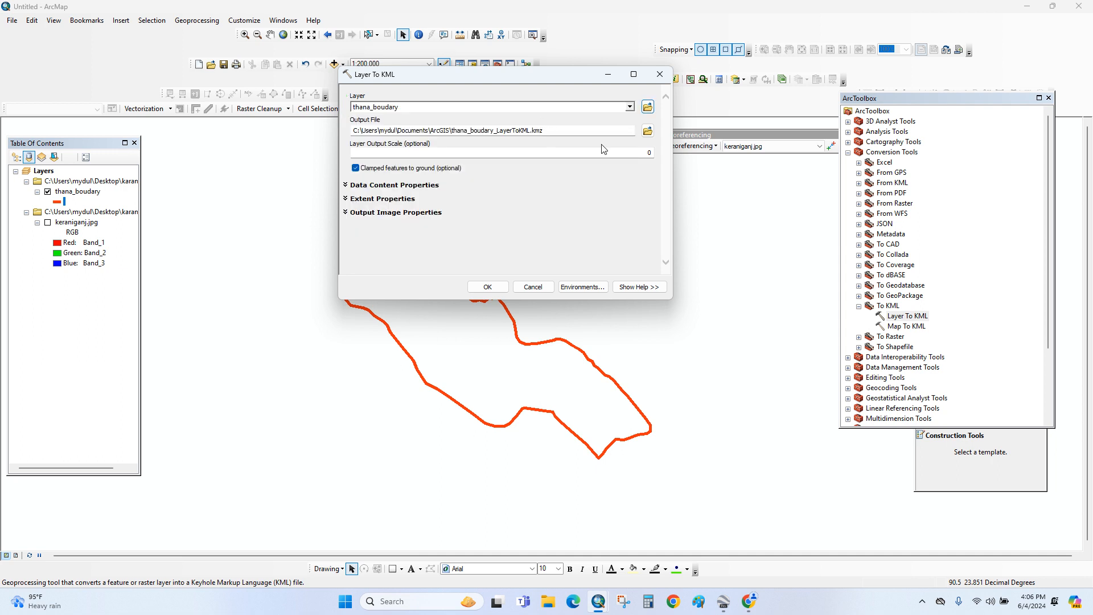
# Step: Set the output file to kml.kmz in the desktop's karanigonj folder and run the conversion
pyautogui.click(647, 131)
pyautogui.click(524, 93)
pyautogui.click(386, 163)
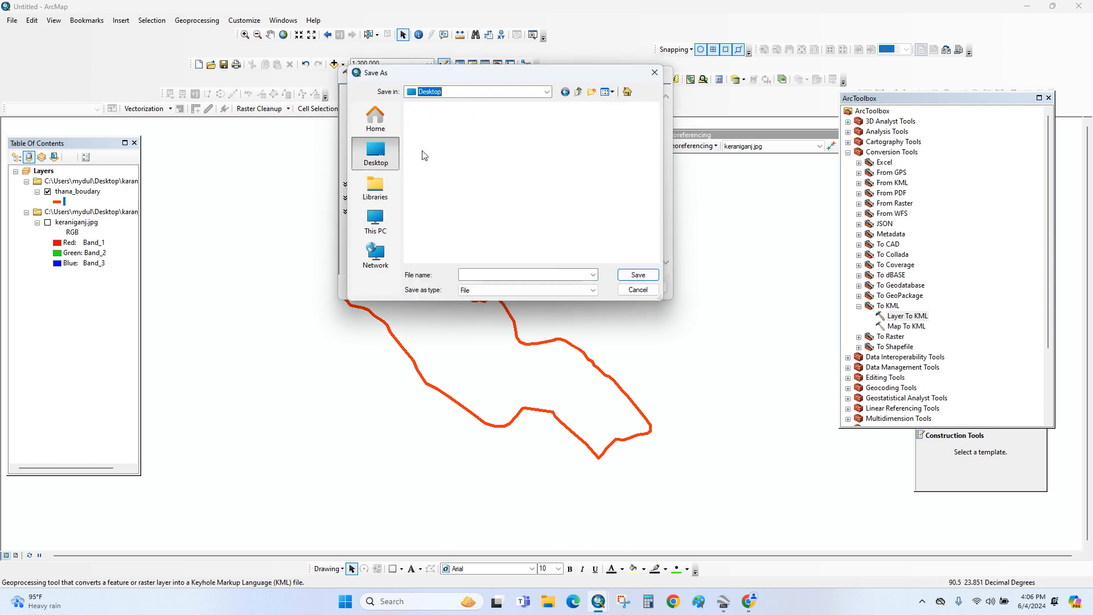
pyautogui.scroll(-5, 483, 199)
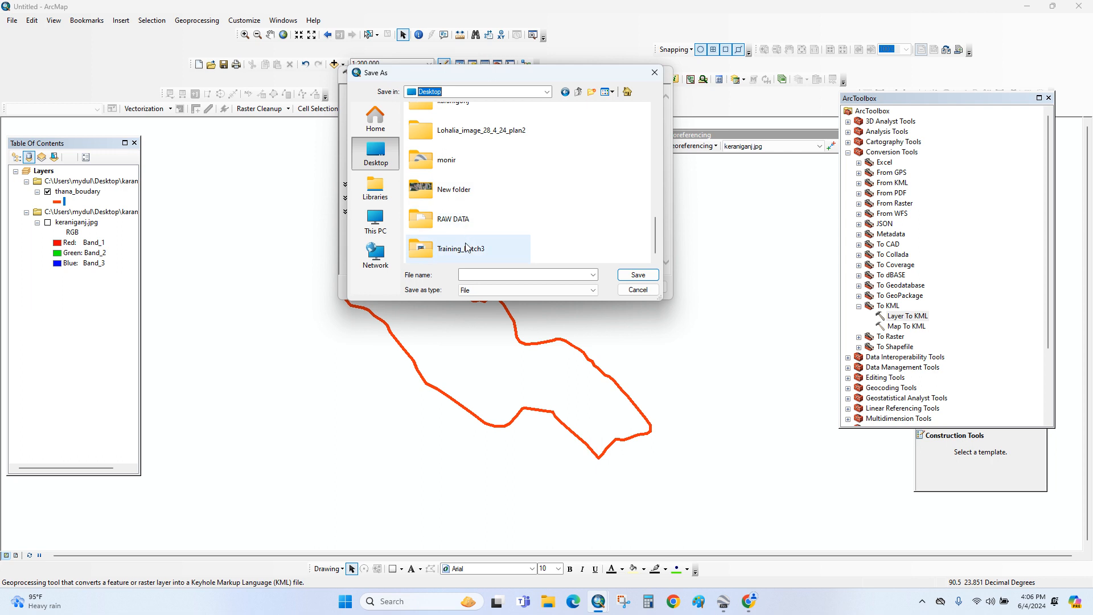
pyautogui.click(459, 168)
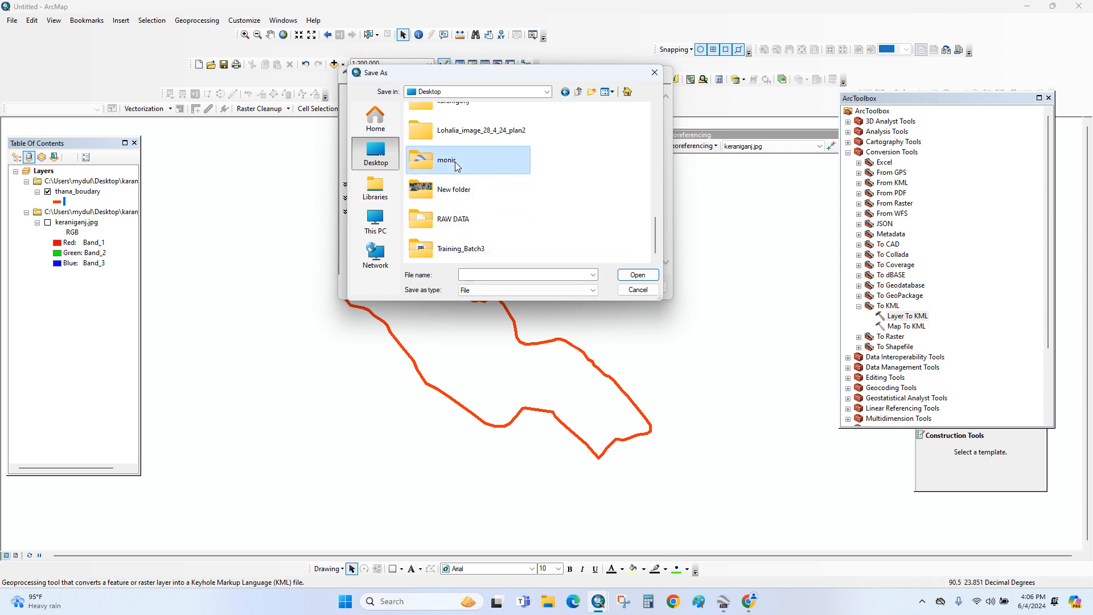
pyautogui.press('k')
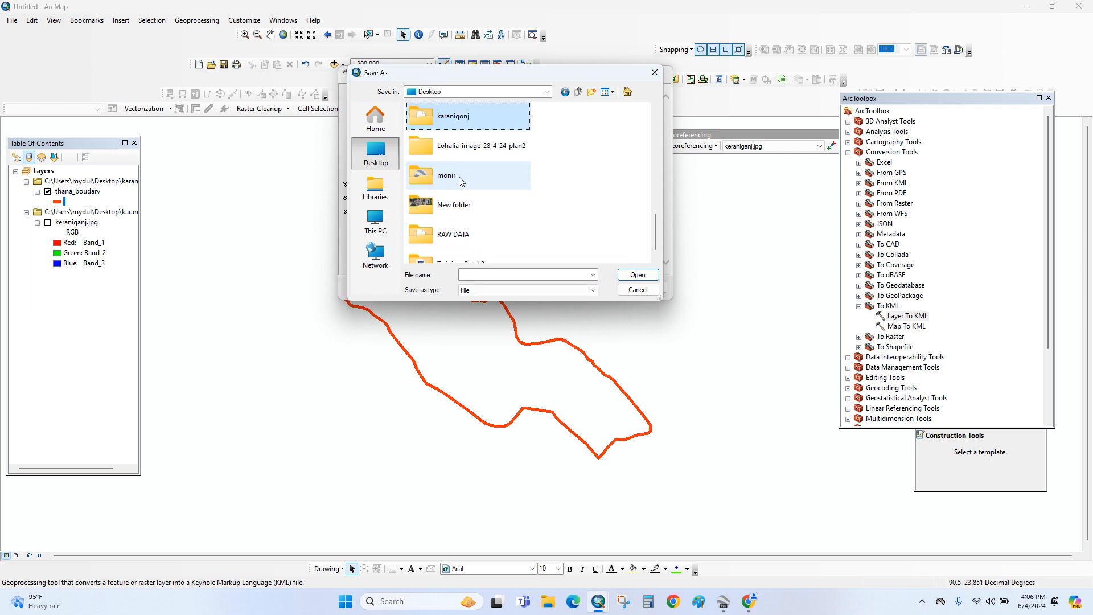
pyautogui.doubleClick(457, 122)
pyautogui.click(493, 274)
pyautogui.write('kml')
pyautogui.click(638, 275)
pyautogui.press('Tab')
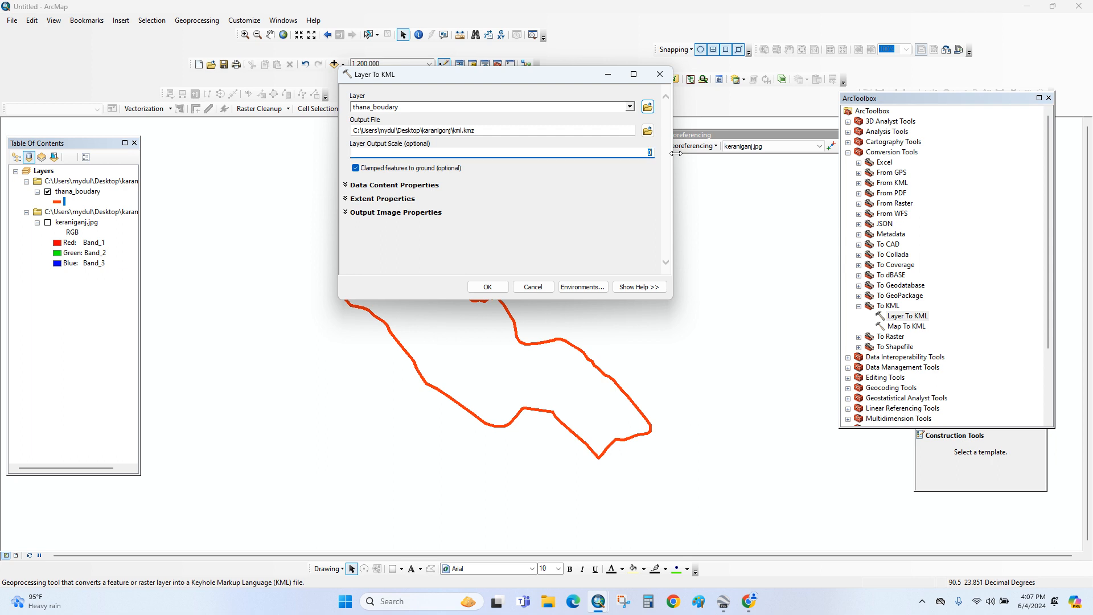
pyautogui.click(494, 285)
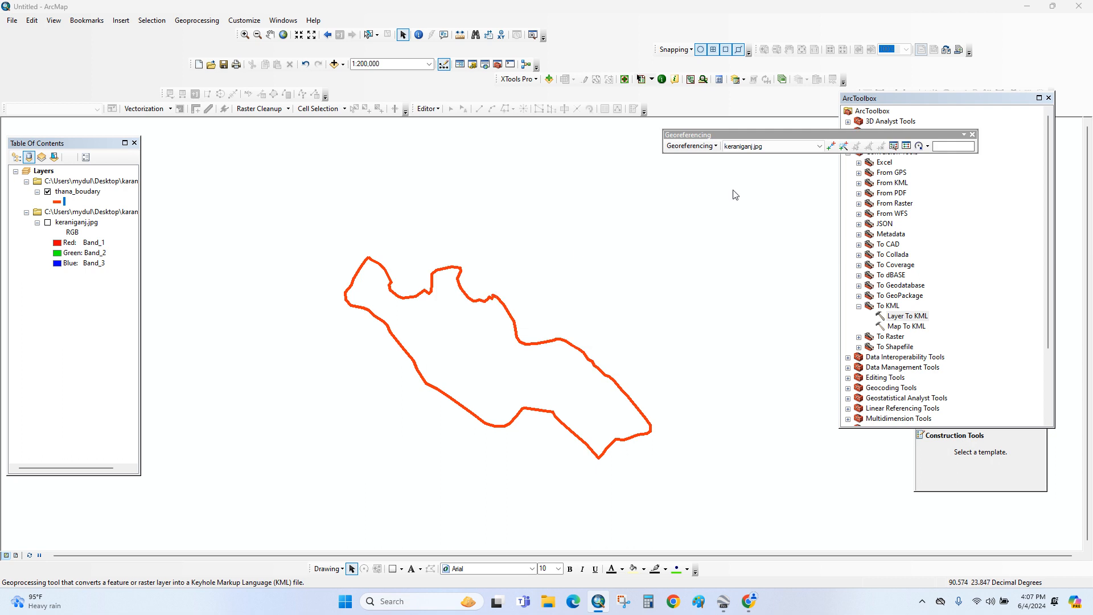
# Step: Switch to Google Earth Pro and open the kml file from the desktop's karanigonj folder
pyautogui.click(1027, 6)
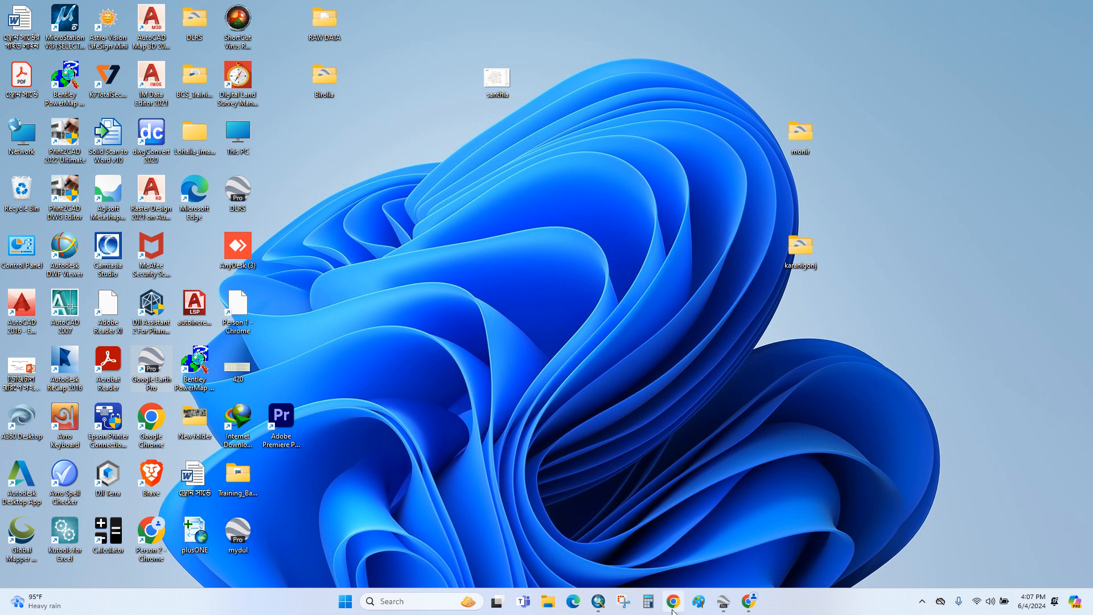
pyautogui.click(723, 601)
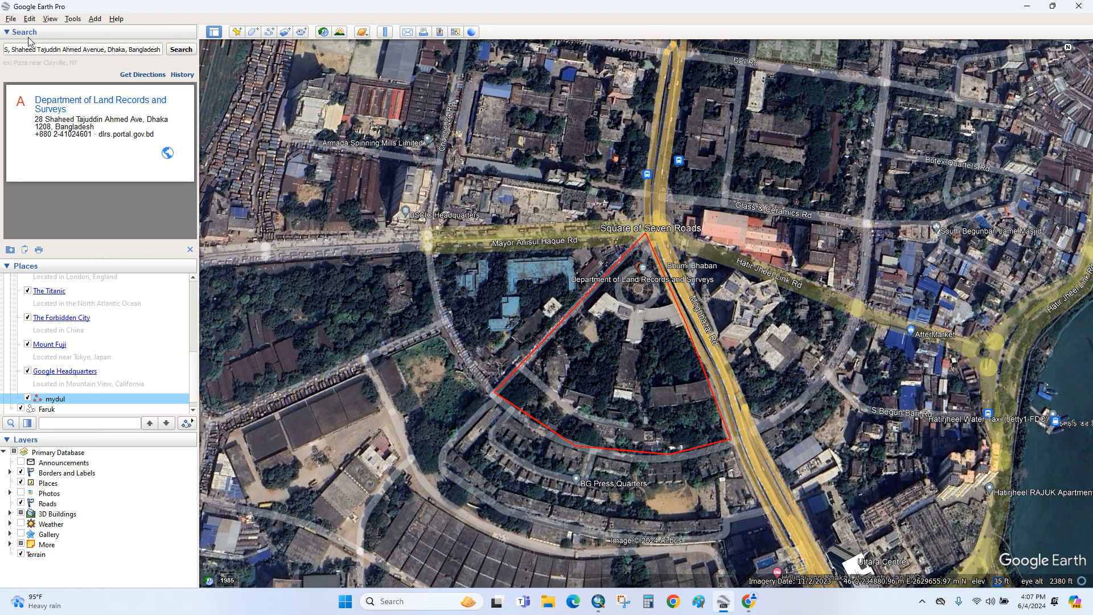
pyautogui.click(12, 19)
pyautogui.click(23, 30)
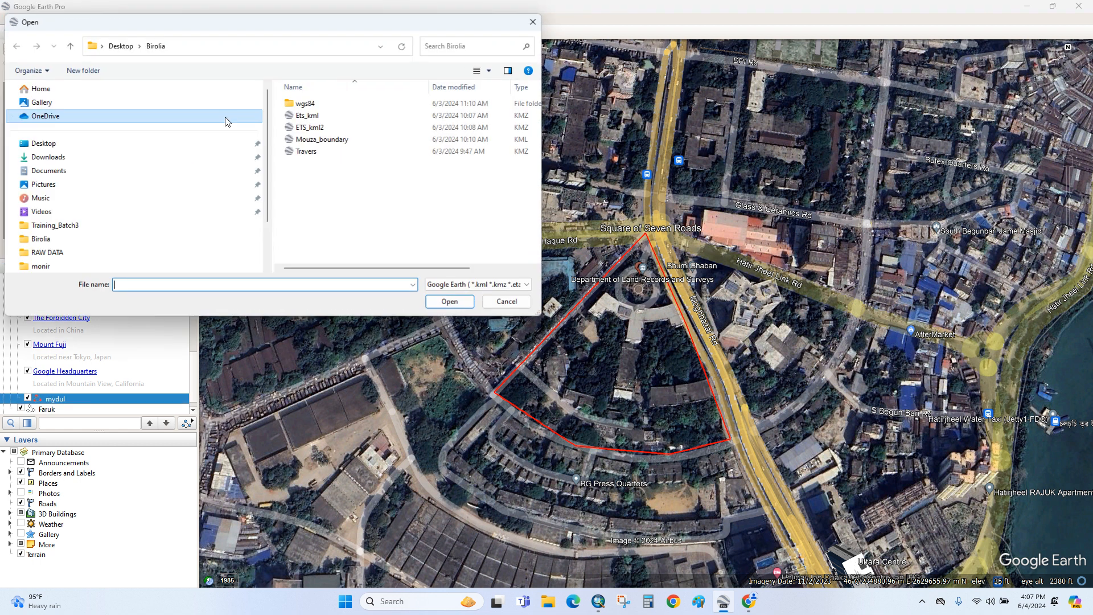
pyautogui.click(48, 114)
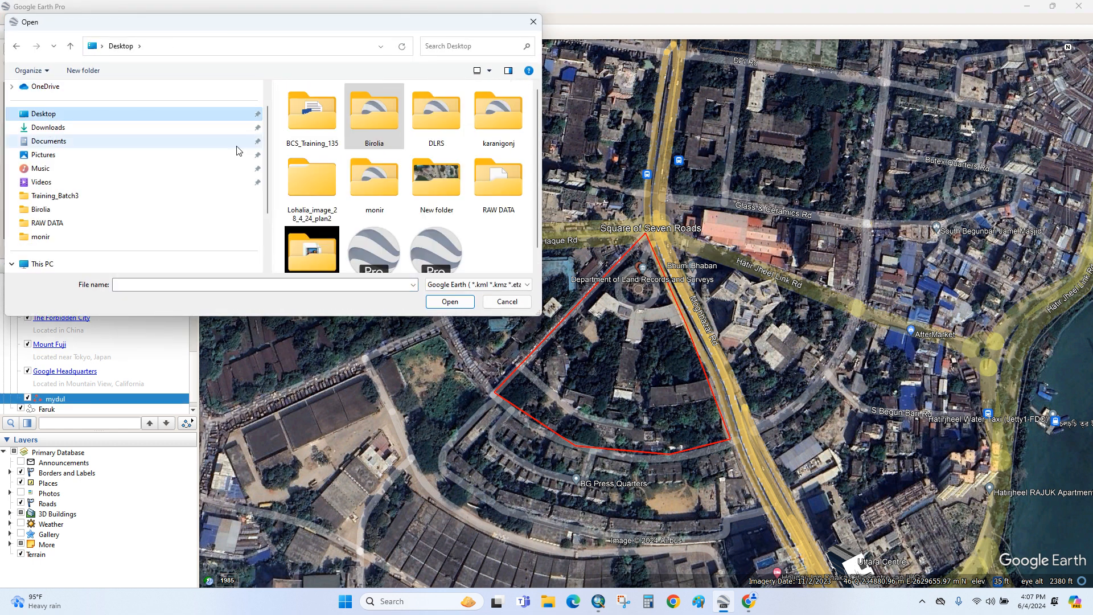
pyautogui.doubleClick(481, 136)
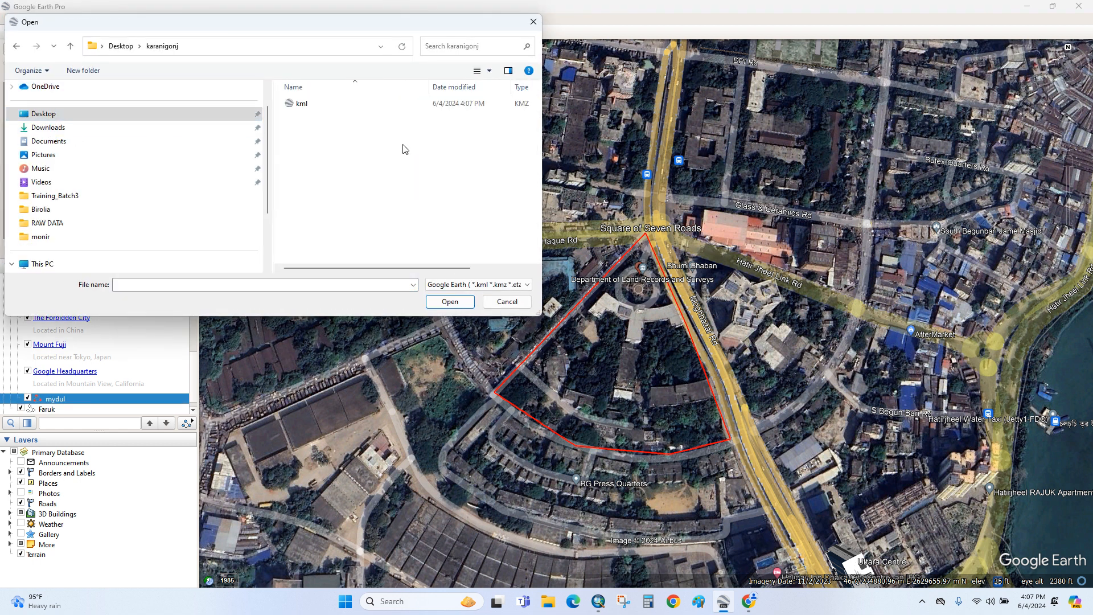
pyautogui.doubleClick(302, 104)
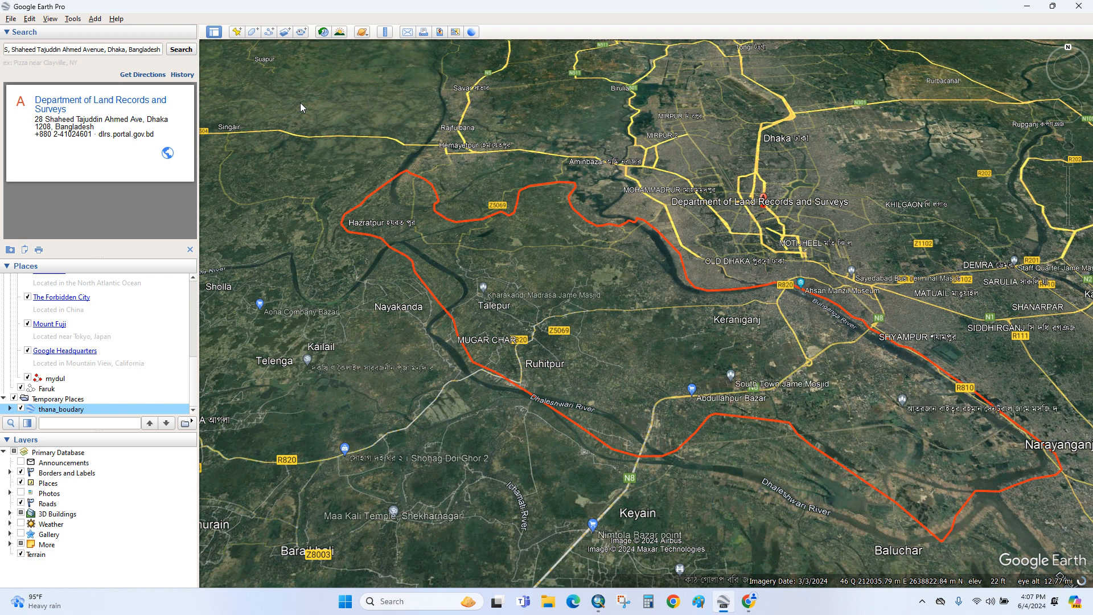
# Step: Examine the imported thana_boudary line against the rivers, roads and place names around Keraniganj
pyautogui.moveTo(889, 403); pyautogui.dragTo(680, 341)
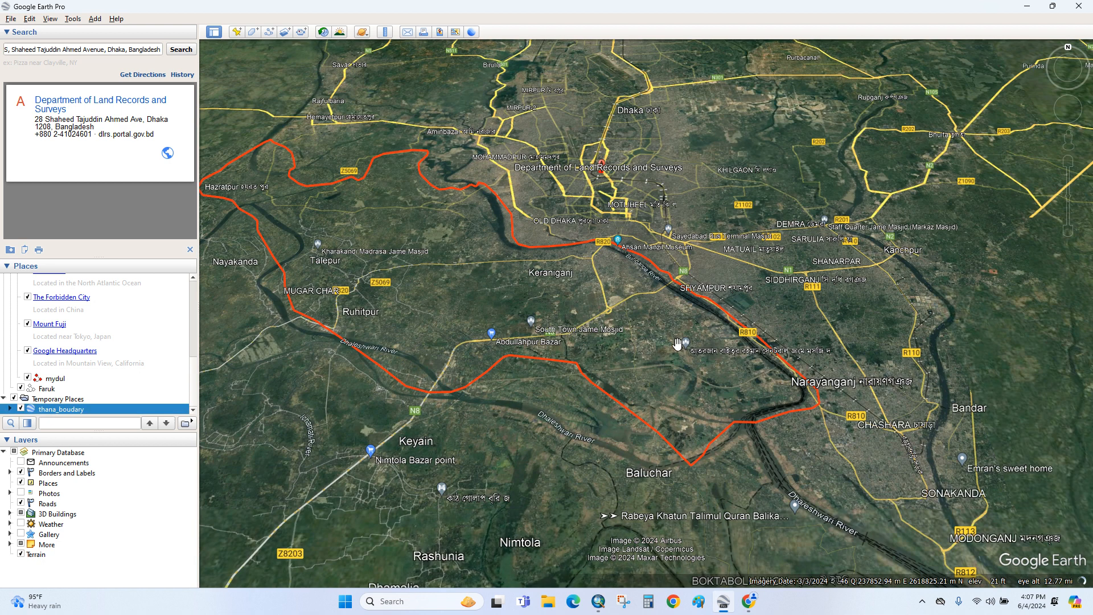
pyautogui.scroll(3, 709, 399)
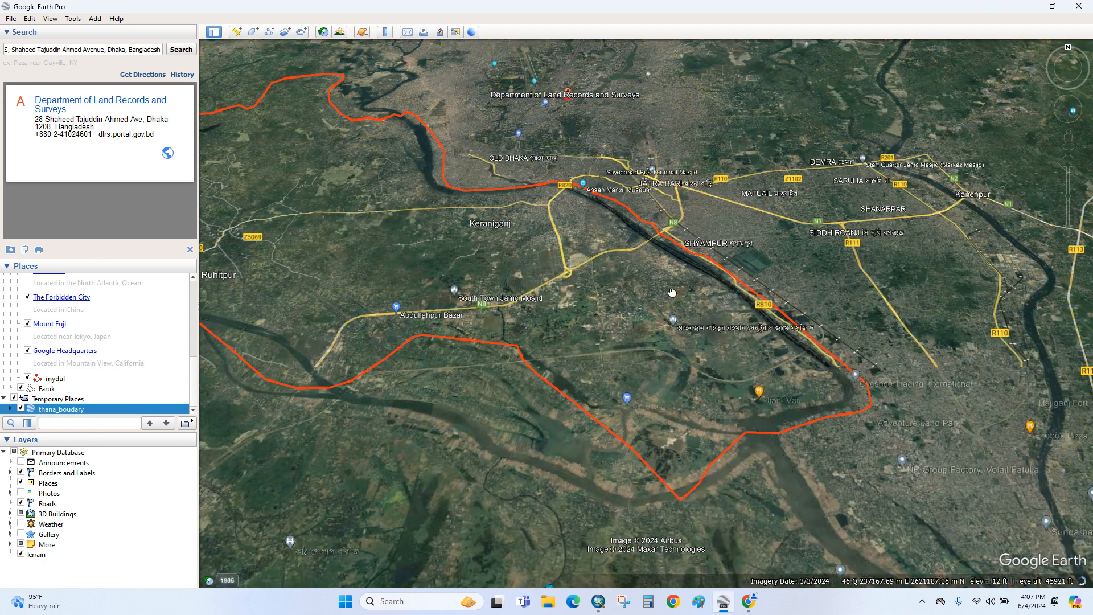
pyautogui.moveTo(635, 259); pyautogui.dragTo(839, 389)
pyautogui.moveTo(612, 283); pyautogui.dragTo(681, 351)
pyautogui.scroll(2, 536, 239)
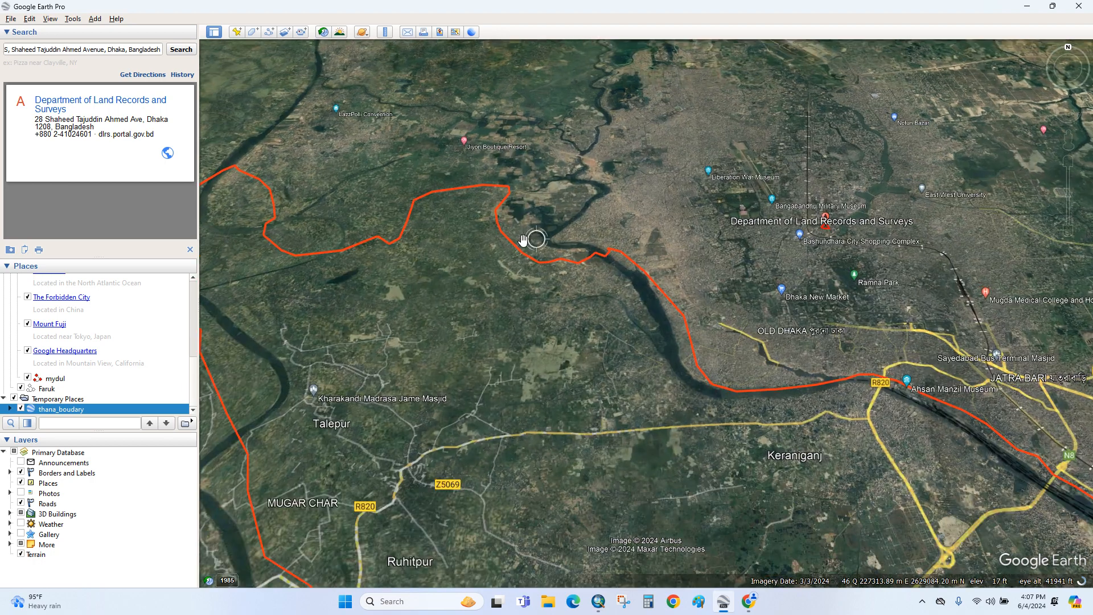
pyautogui.scroll(-3, 511, 238)
pyautogui.moveTo(511, 239); pyautogui.dragTo(647, 266)
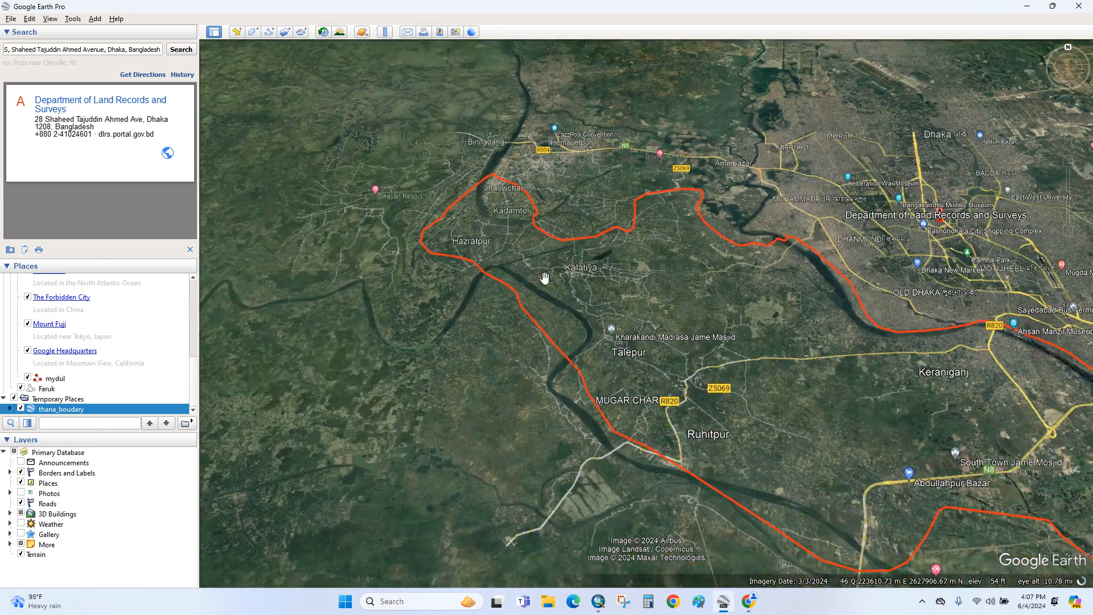
pyautogui.scroll(-5, 500, 285)
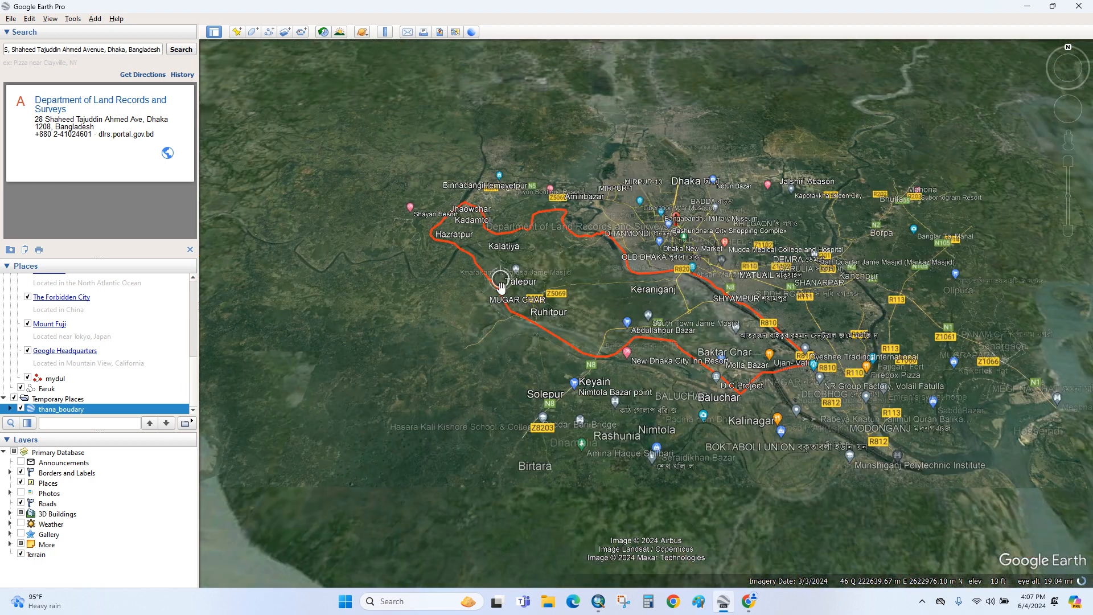
pyautogui.scroll(2, 645, 290)
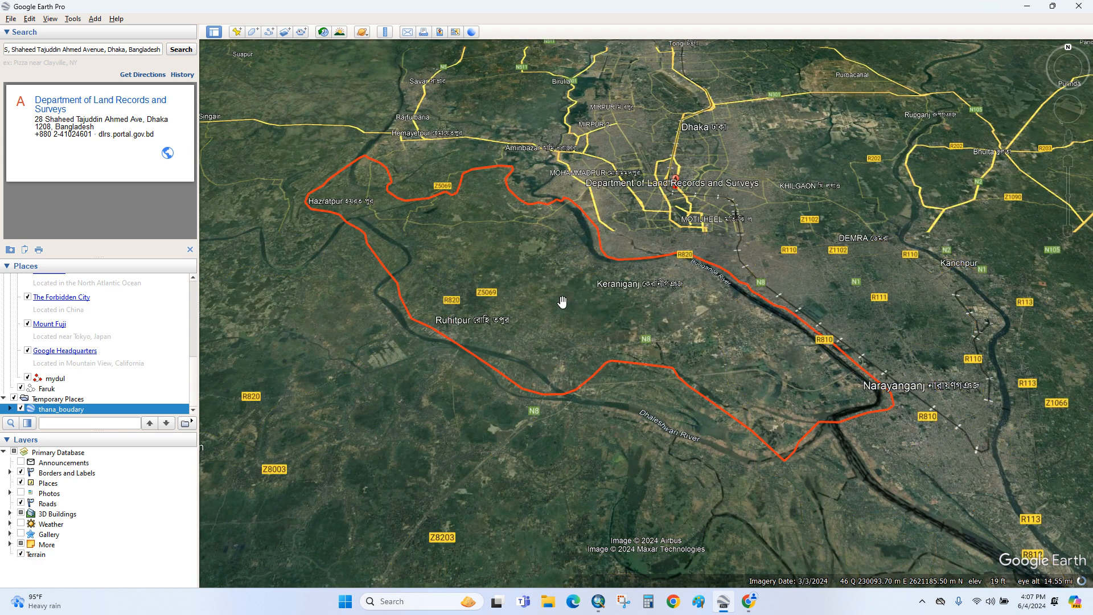
pyautogui.scroll(-2, 612, 313)
pyautogui.moveTo(642, 330); pyautogui.dragTo(601, 460)
pyautogui.scroll(-2, 593, 422)
pyautogui.scroll(2, 573, 417)
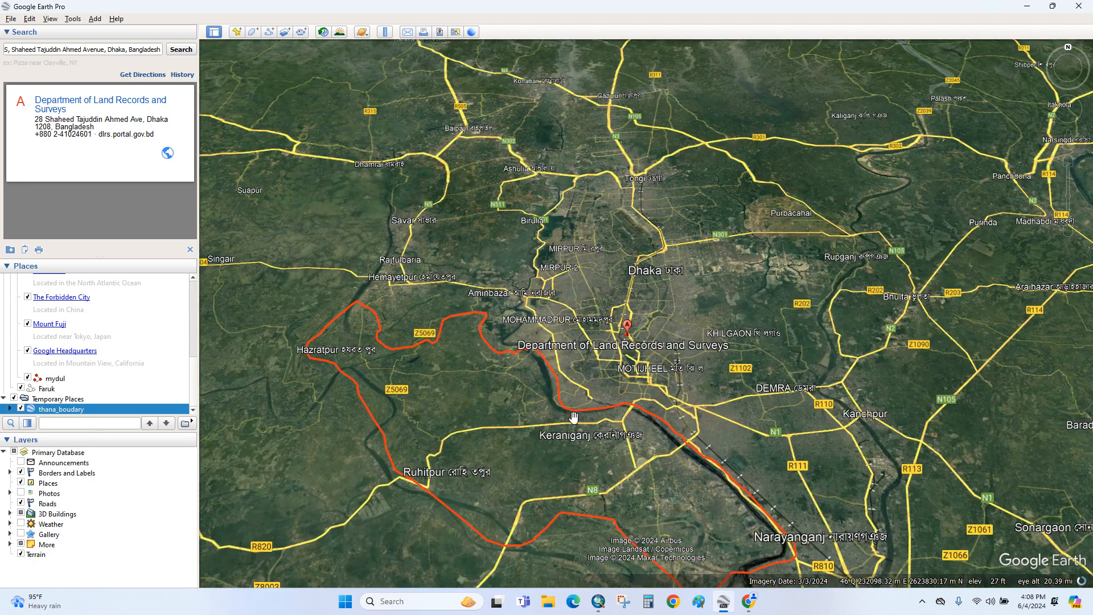
pyautogui.scroll(2, 575, 420)
pyautogui.moveTo(573, 431); pyautogui.dragTo(540, 297)
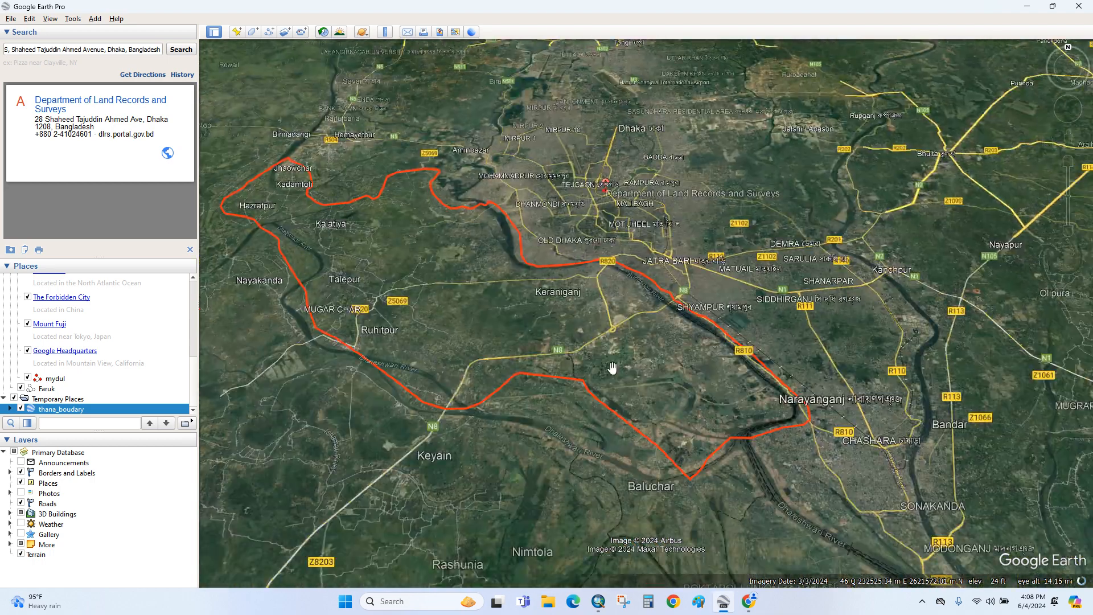
pyautogui.scroll(2, 613, 367)
pyautogui.moveTo(477, 320); pyautogui.dragTo(624, 349)
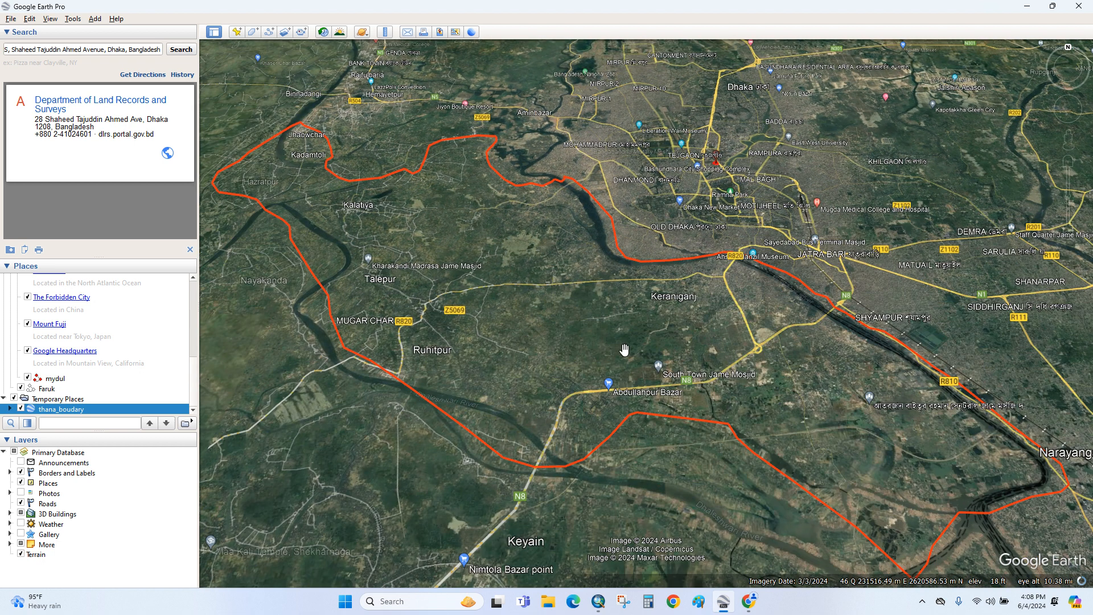
pyautogui.moveTo(434, 251); pyautogui.dragTo(511, 260)
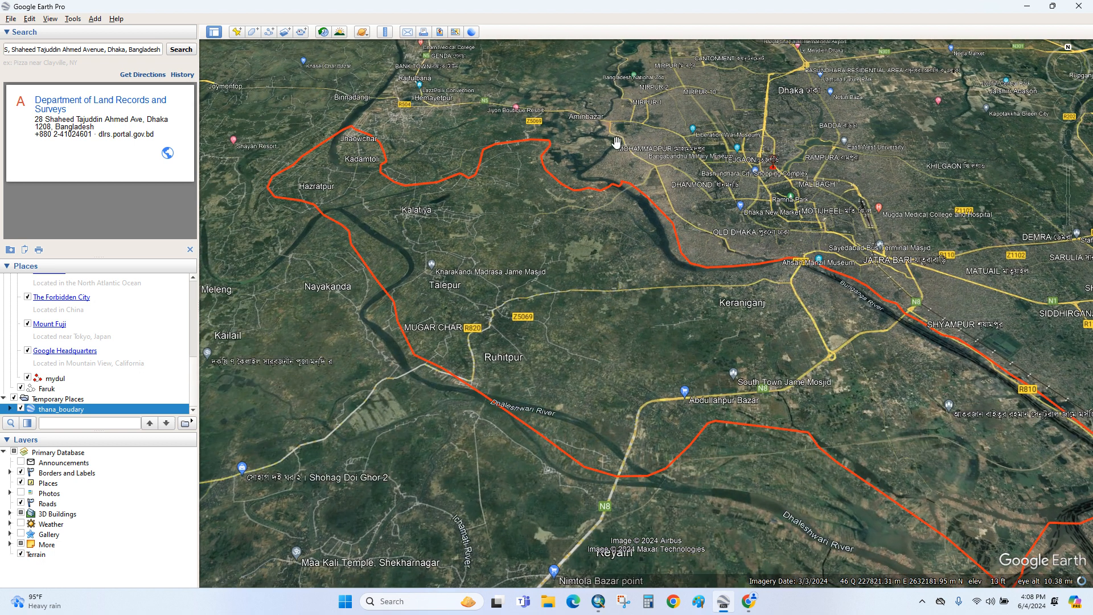
pyautogui.scroll(-3, 677, 296)
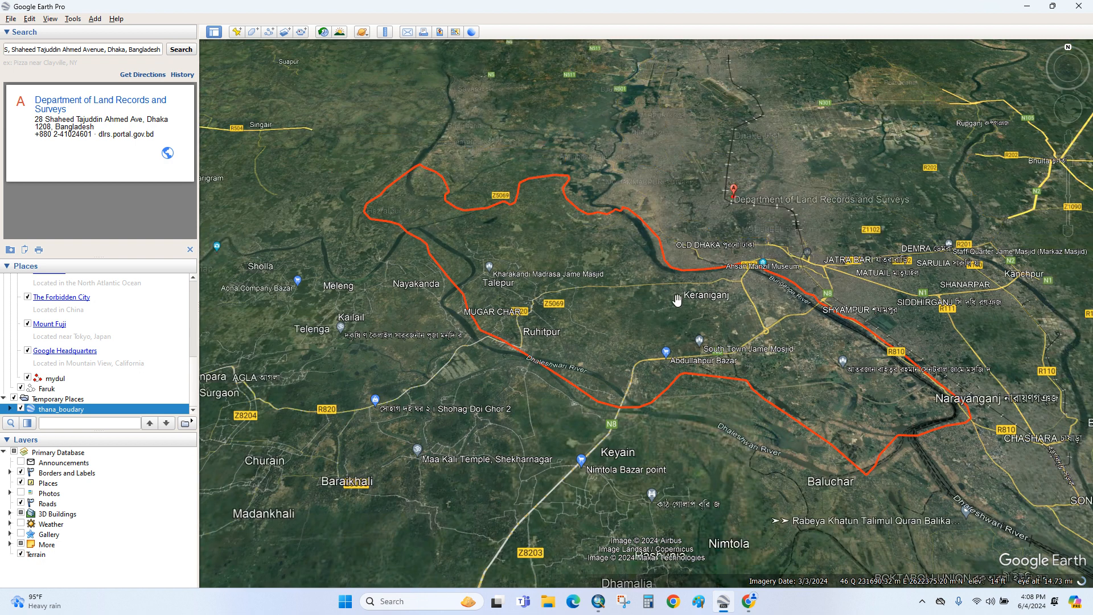
pyautogui.scroll(2, 774, 305)
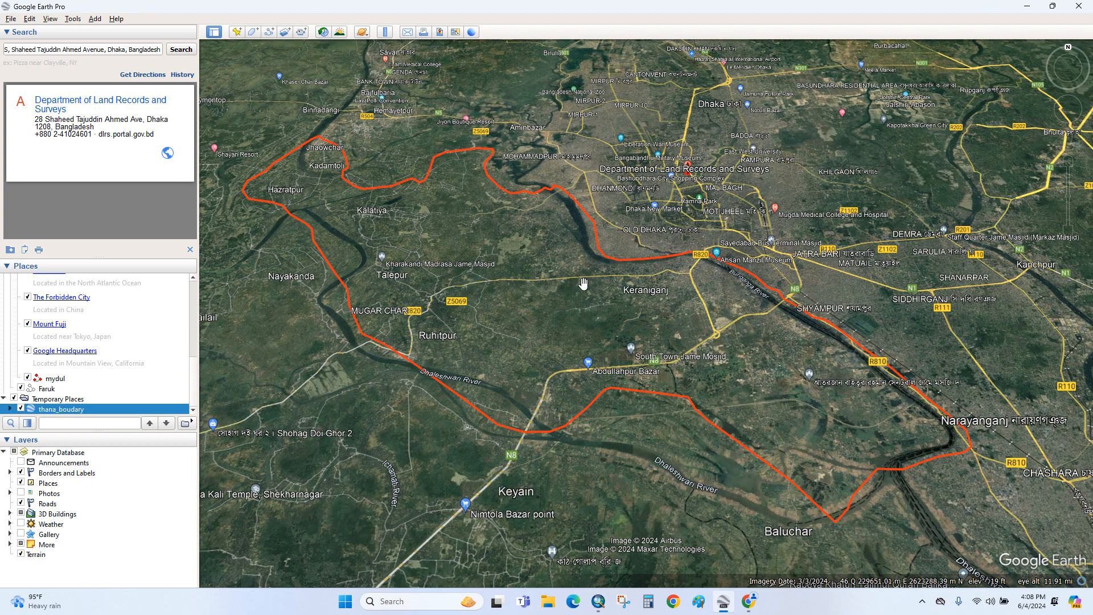
# Step: Copy the SASPlanet_200606 archive from the desktop's Training_Batch3 folder into the karanigonj folder
pyautogui.click(1027, 8)
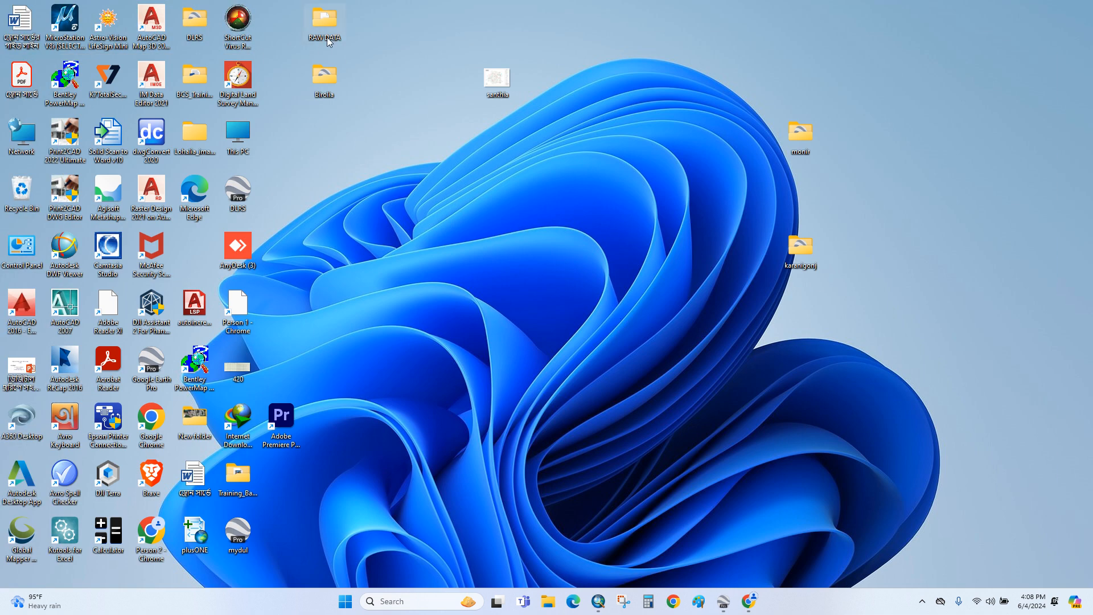
pyautogui.doubleClick(237, 483)
pyautogui.rightClick(150, 187)
pyautogui.click(187, 201)
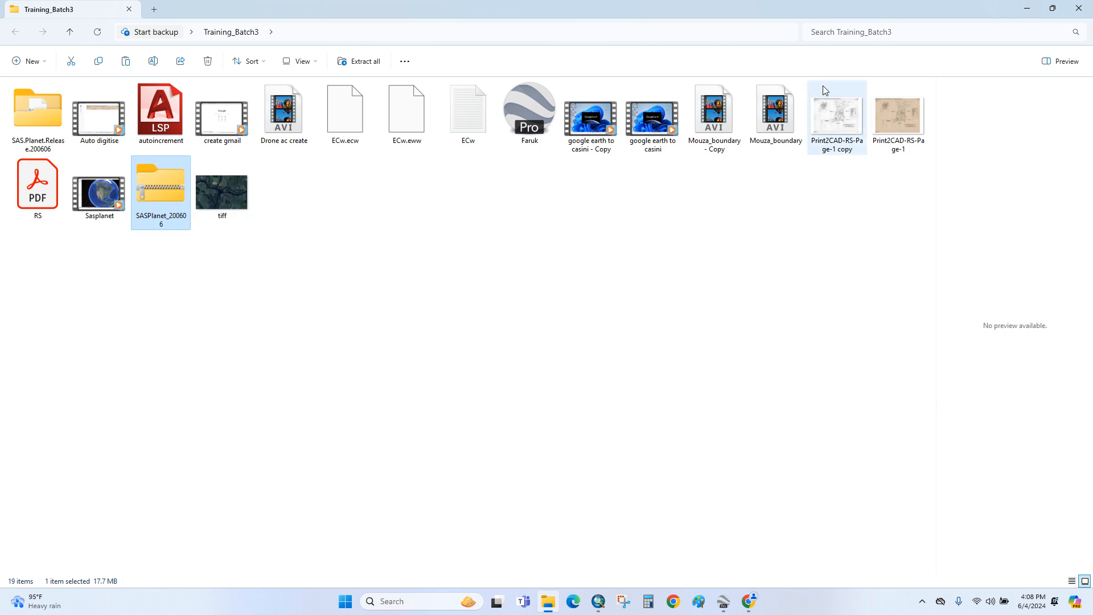
pyautogui.click(1029, 10)
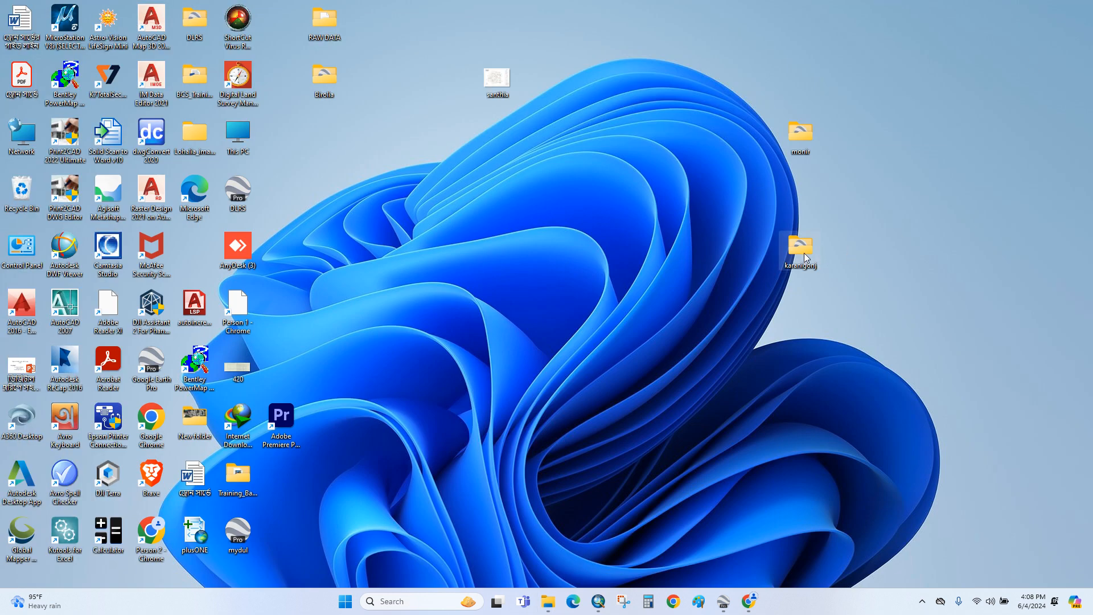
pyautogui.doubleClick(805, 257)
pyautogui.rightClick(478, 210)
pyautogui.click(490, 223)
pyautogui.click(407, 241)
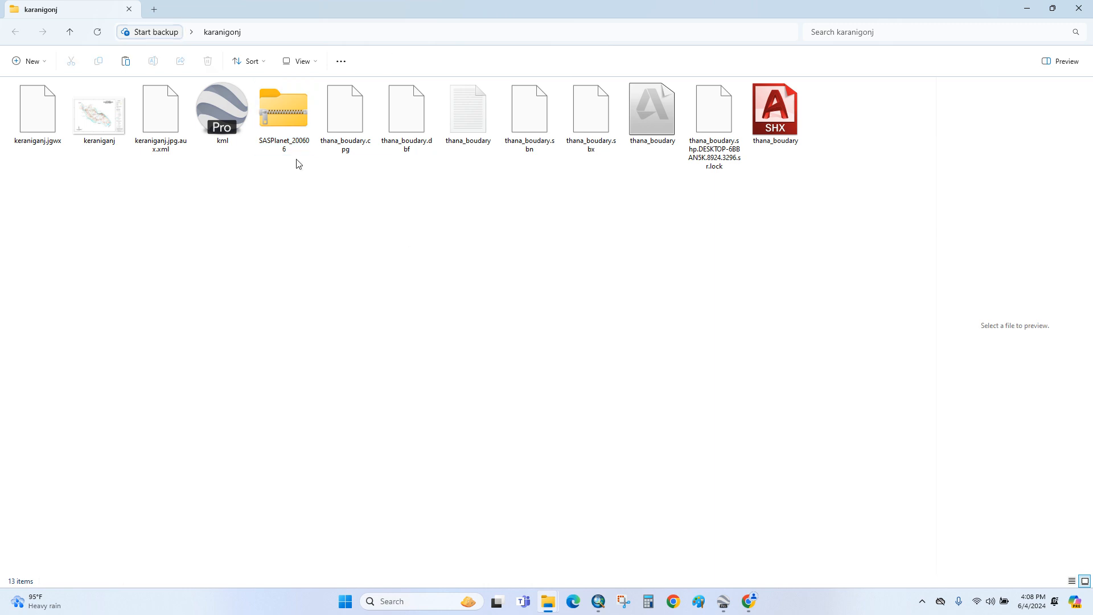
# Step: Extract the SASPlanet_200606 archive directly into the karanigonj folder with WinRAR
pyautogui.rightClick(272, 115)
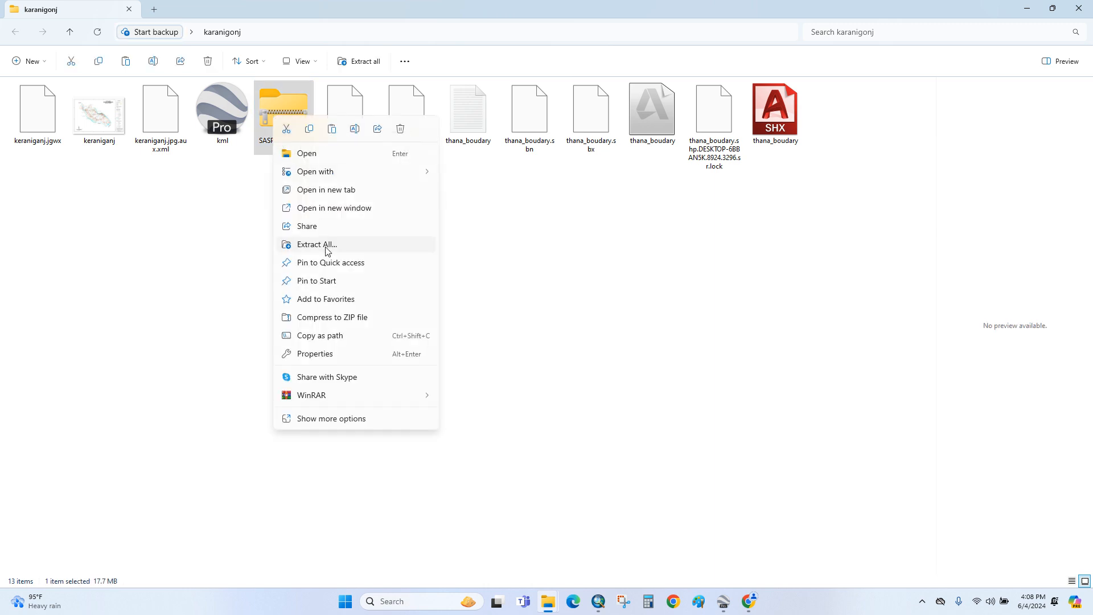
pyautogui.moveTo(398, 396)
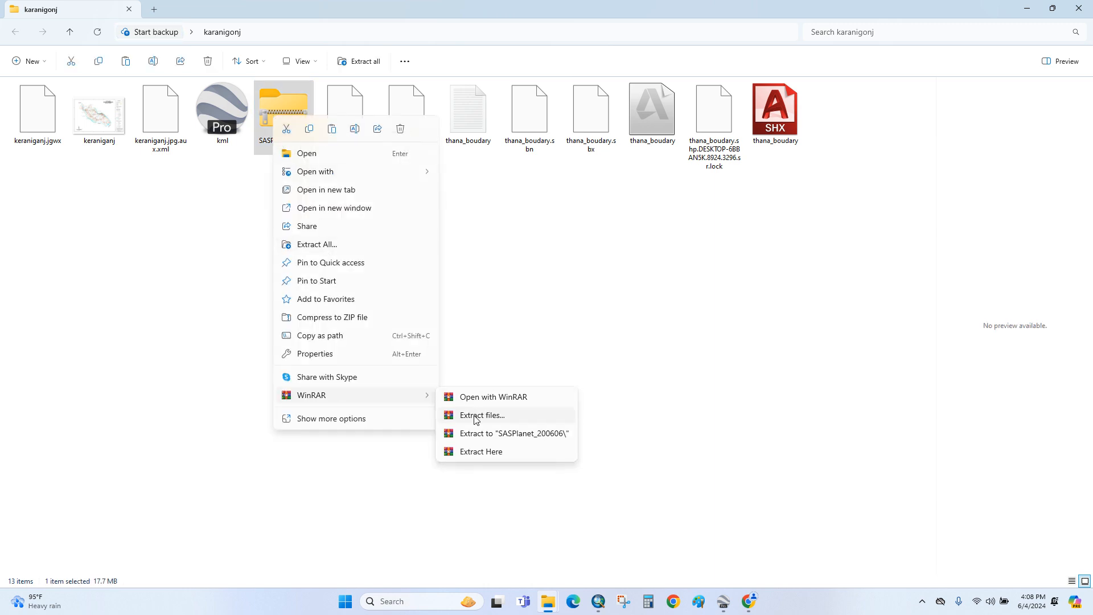
pyautogui.click(489, 454)
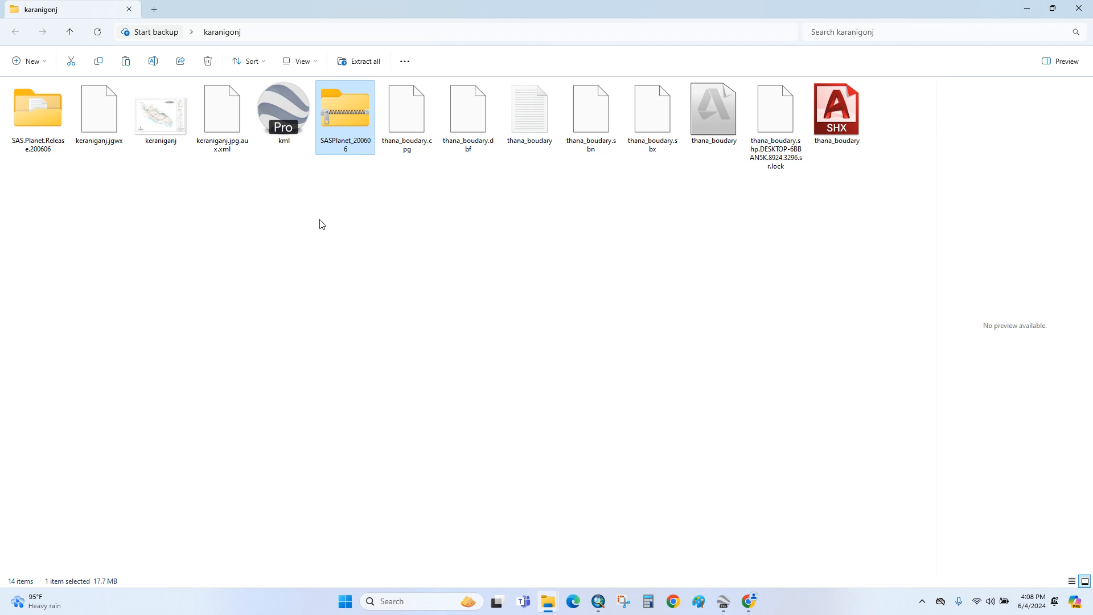
# Step: Launch the SASPlanet application from the extracted SAS.Planet.Release.200606 folder and minimize the folder window
pyautogui.doubleClick(36, 111)
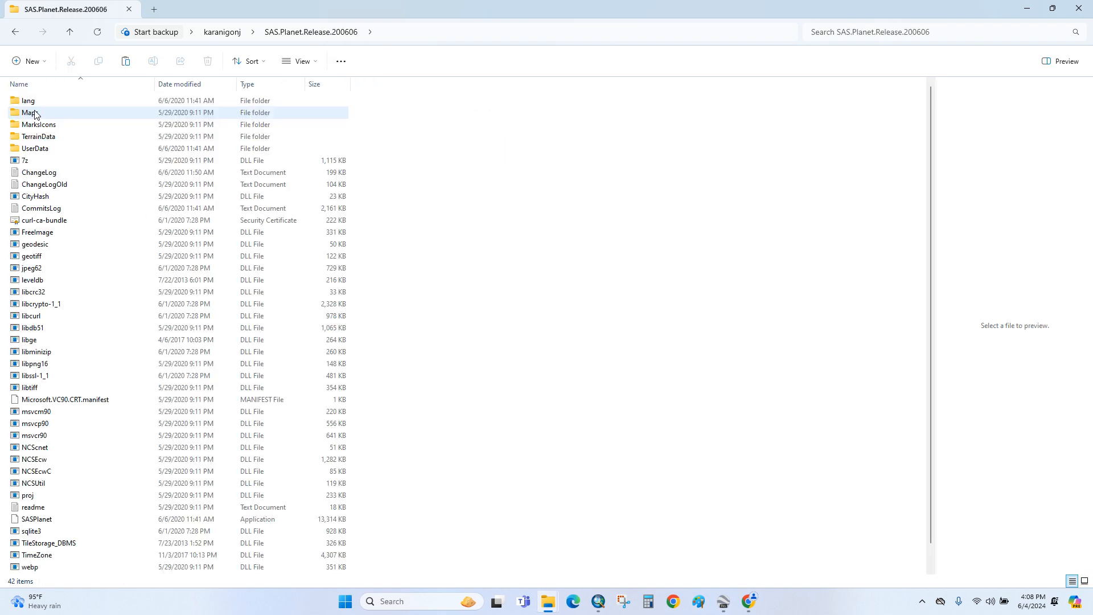
pyautogui.scroll(-1, 54, 370)
pyautogui.click(39, 496)
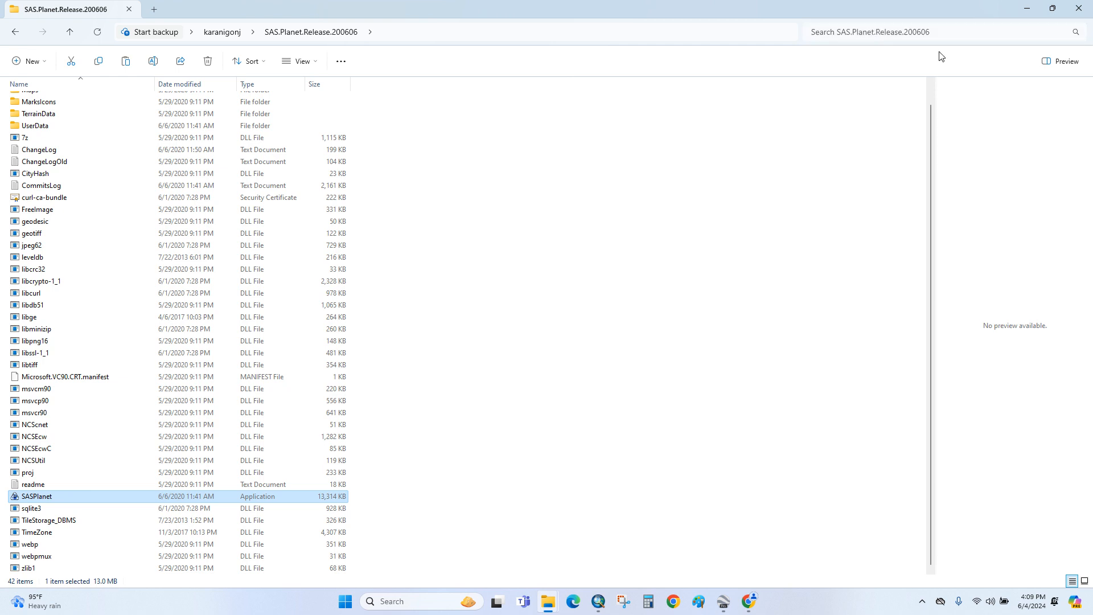
pyautogui.click(1027, 8)
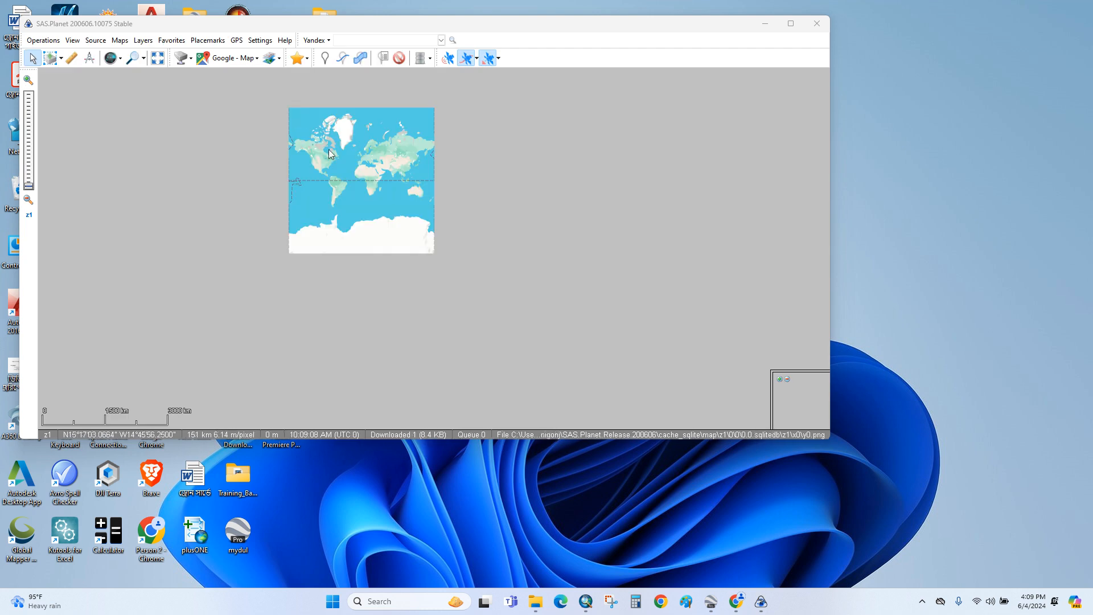
# Step: Change the SAS.Planet base map to the Google Hybrid RU HD satellite source
pyautogui.click(233, 59)
pyautogui.moveTo(259, 202)
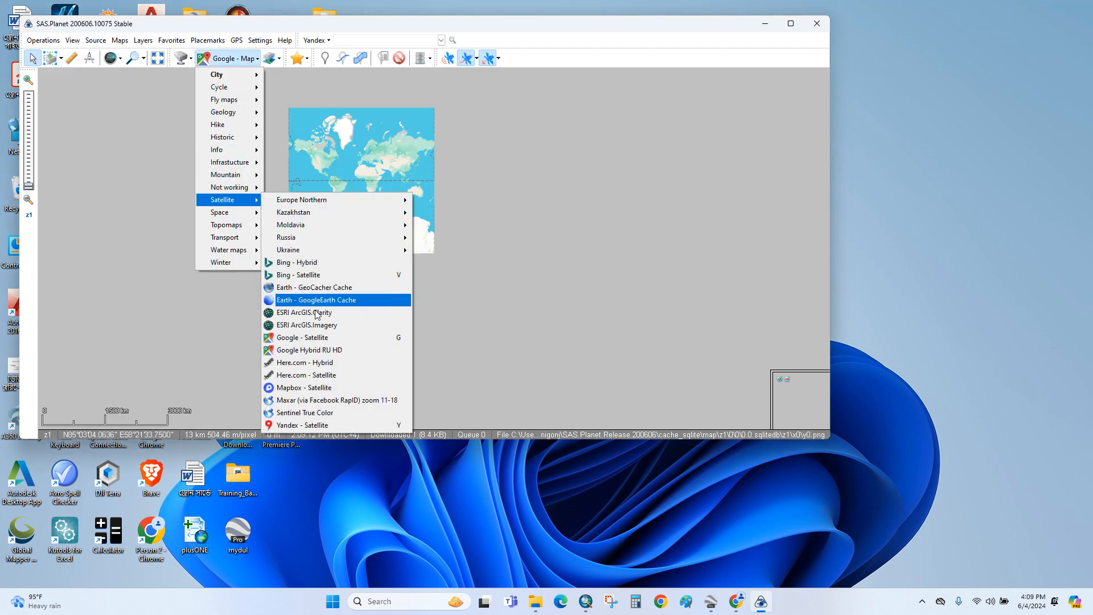
pyautogui.click(317, 350)
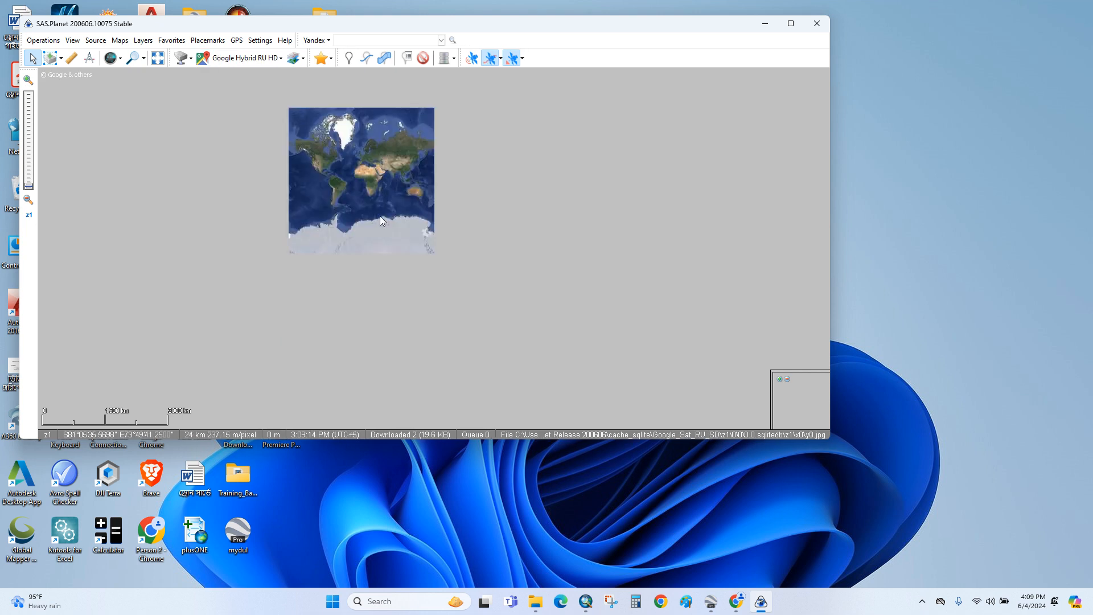
# Step: Shrink and reposition the SAS.Planet window, open the karanigonj folder from the desktop, and arrange it beside the map
pyautogui.moveTo(584, 26); pyautogui.dragTo(838, 39)
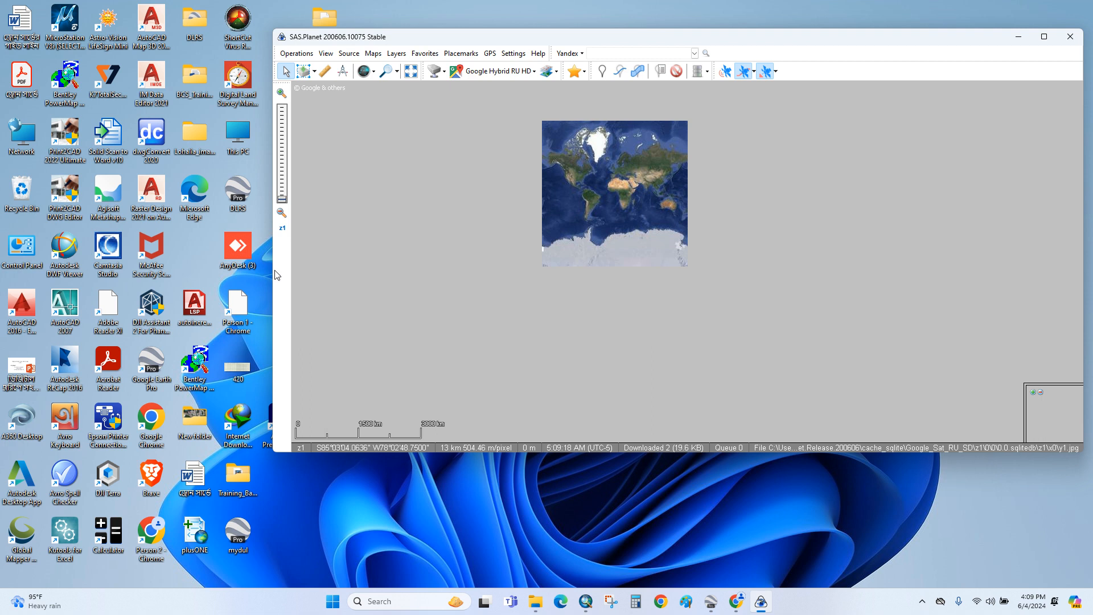
pyautogui.moveTo(269, 263); pyautogui.dragTo(626, 255)
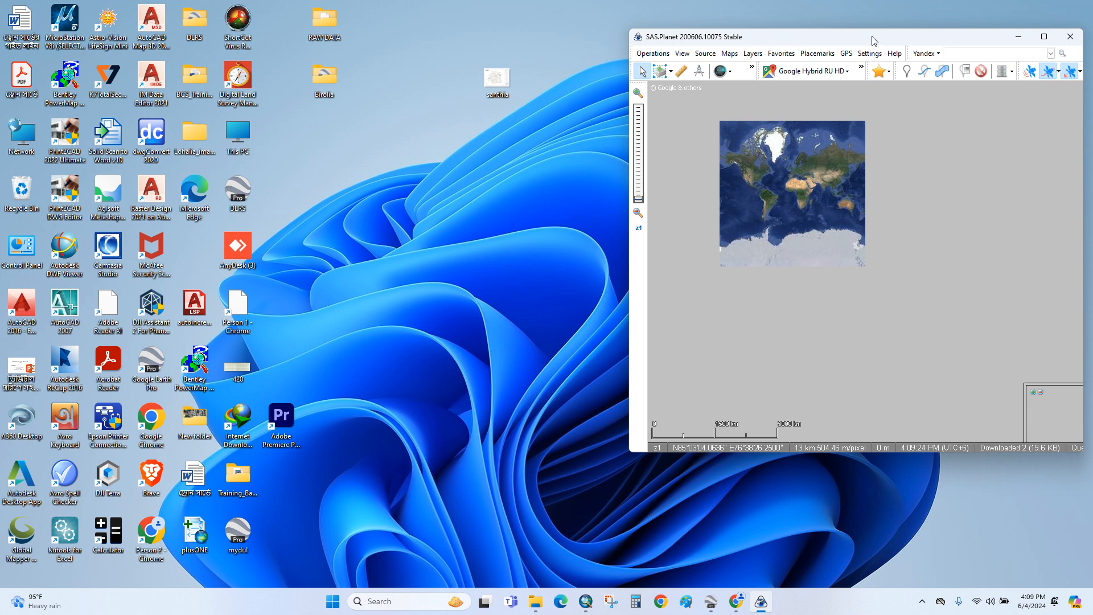
pyautogui.moveTo(873, 41); pyautogui.dragTo(394, 96)
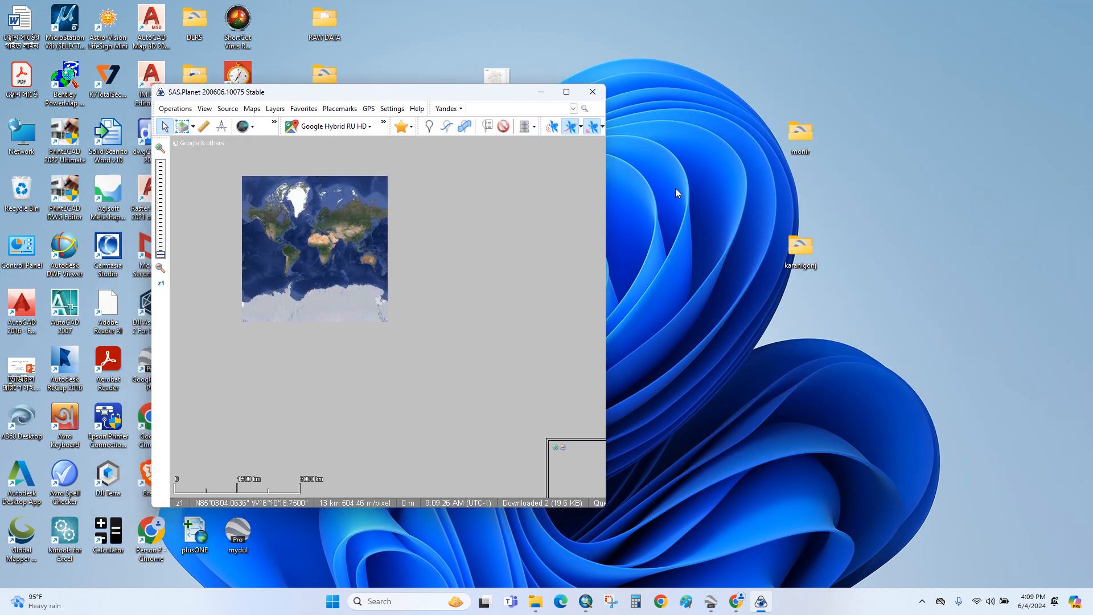
pyautogui.doubleClick(811, 252)
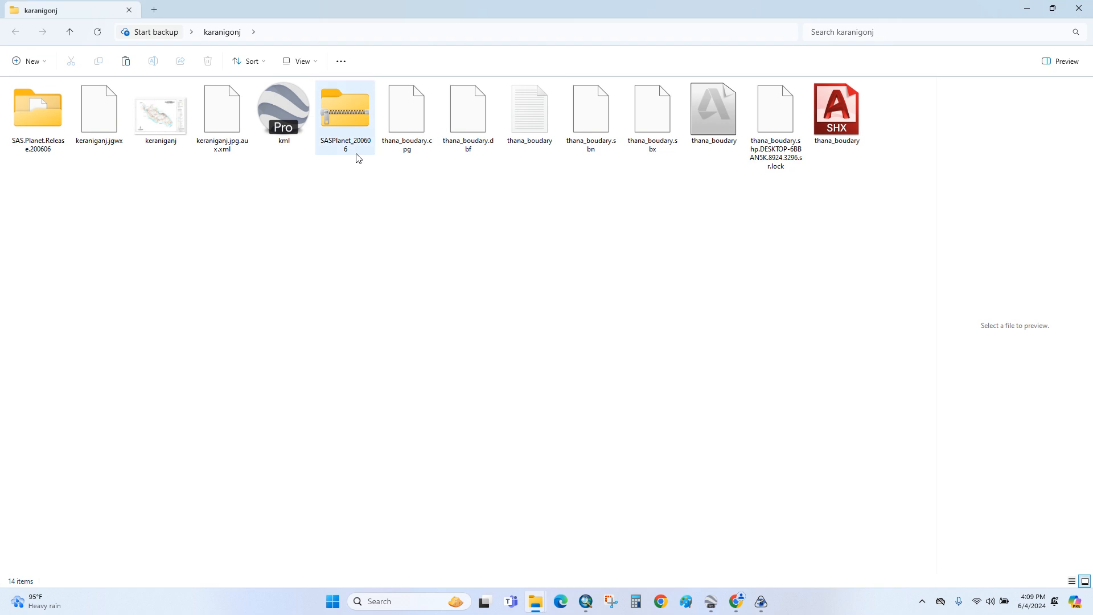
pyautogui.click(1051, 8)
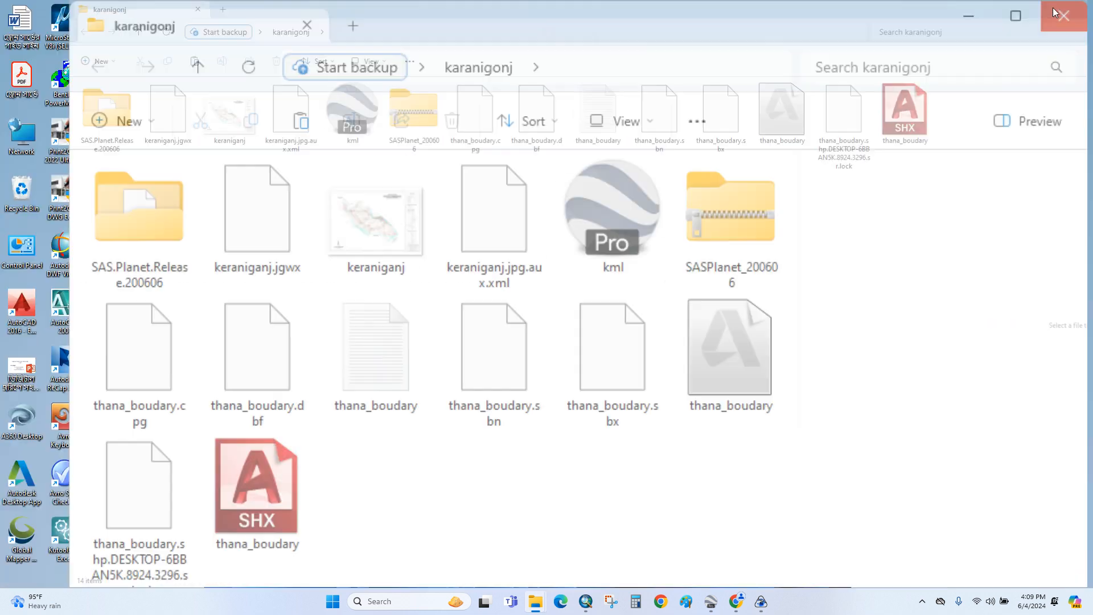
pyautogui.moveTo(822, 16); pyautogui.dragTo(1019, 73)
# Step: Import the kml file from the karanigonj folder into SAS.Planet with polygon line opacity 0, and fit the imported boundary to the screen
pyautogui.moveTo(997, 174); pyautogui.dragTo(304, 243)
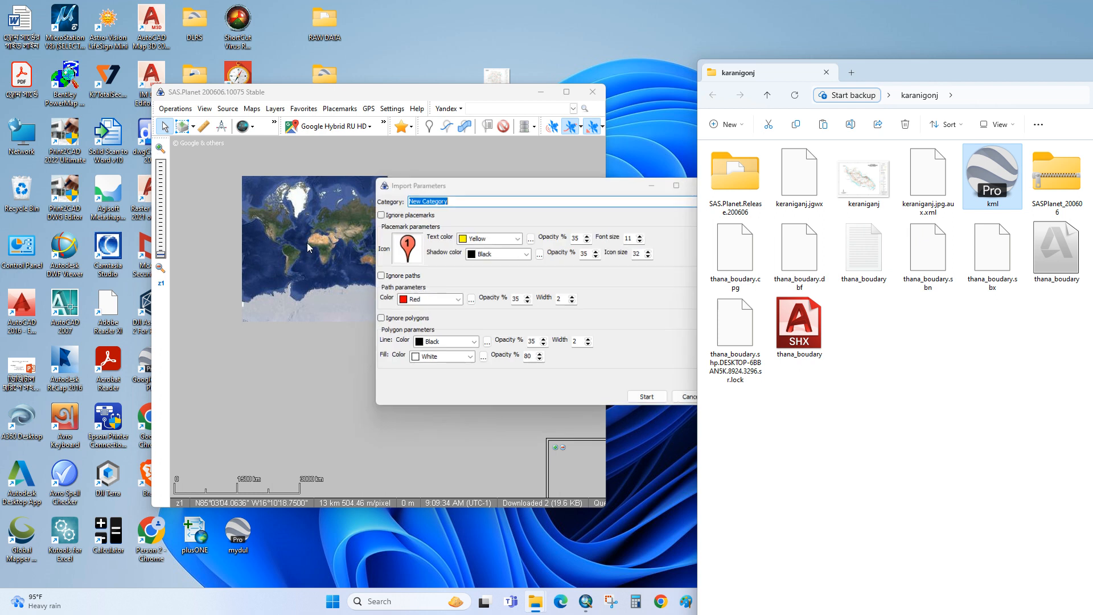
pyautogui.click(531, 343)
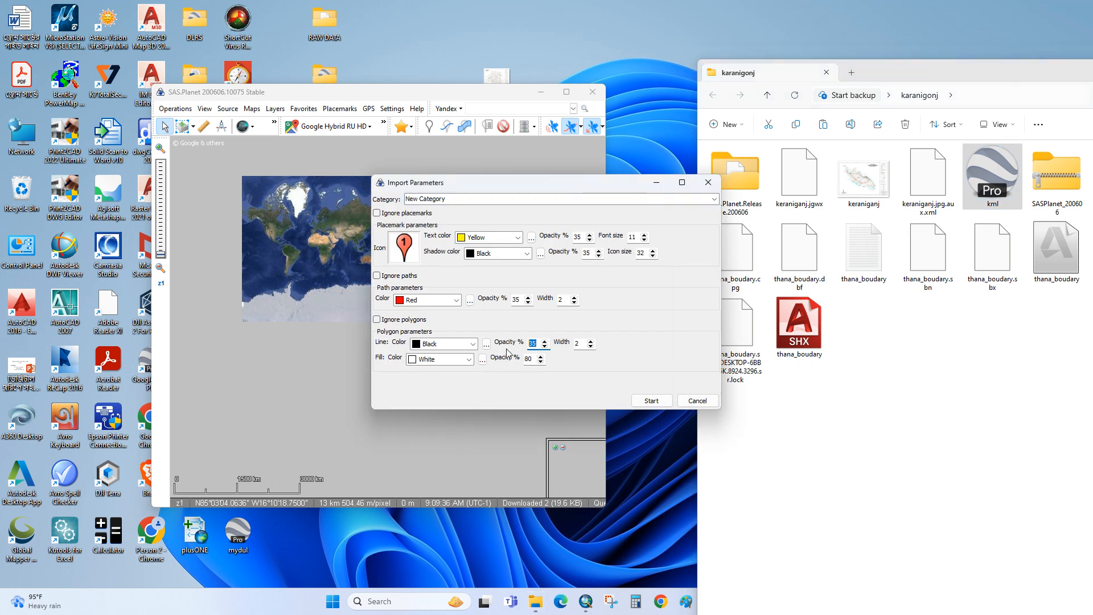
pyautogui.write('0')
pyautogui.click(651, 400)
pyautogui.click(581, 321)
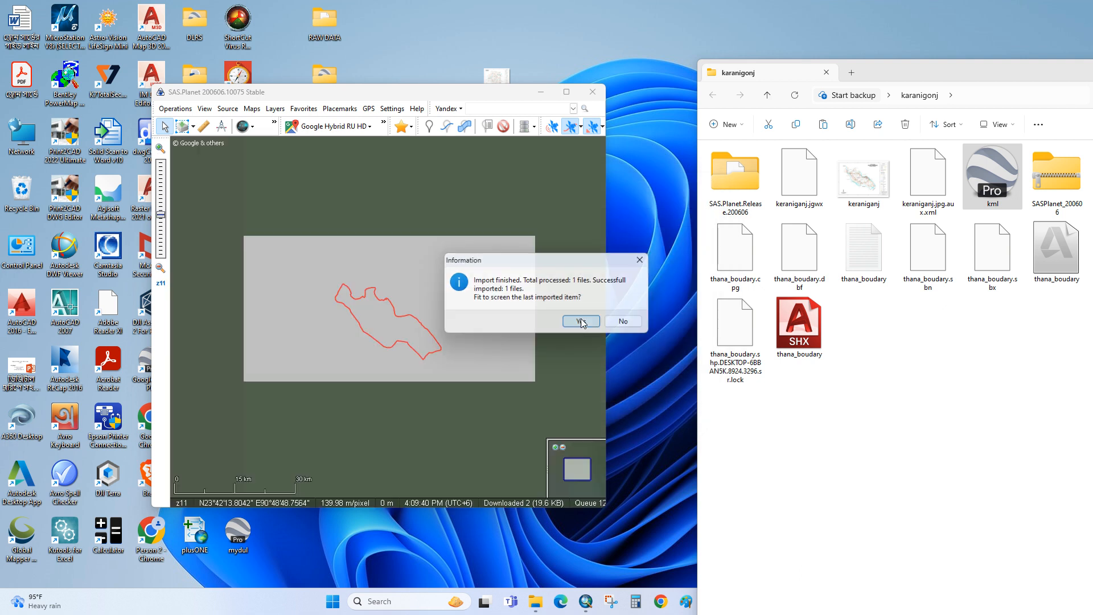
# Step: Maximize the SAS.Planet window and turn on the cached-tile overlay for zoom level z20
pyautogui.scroll(2, 402, 323)
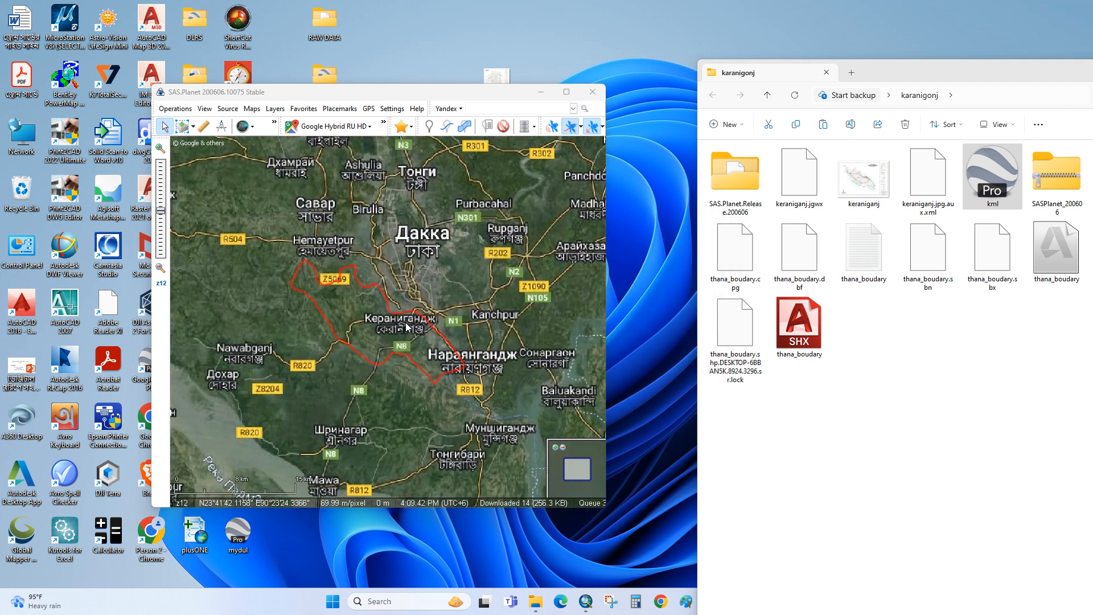
pyautogui.scroll(-1, 400, 347)
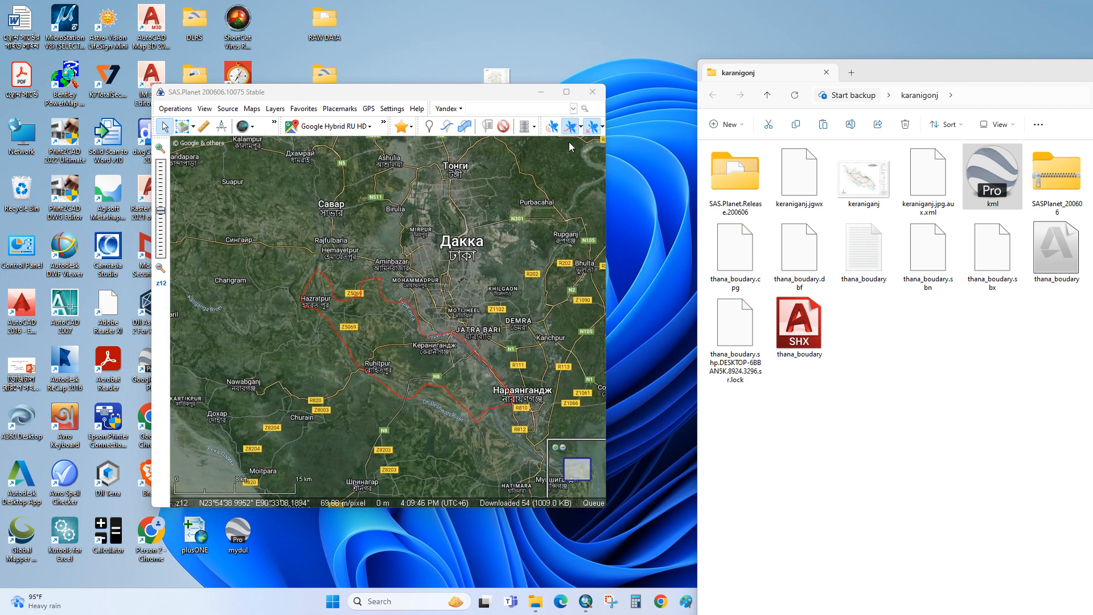
pyautogui.click(566, 91)
pyautogui.scroll(1, 571, 362)
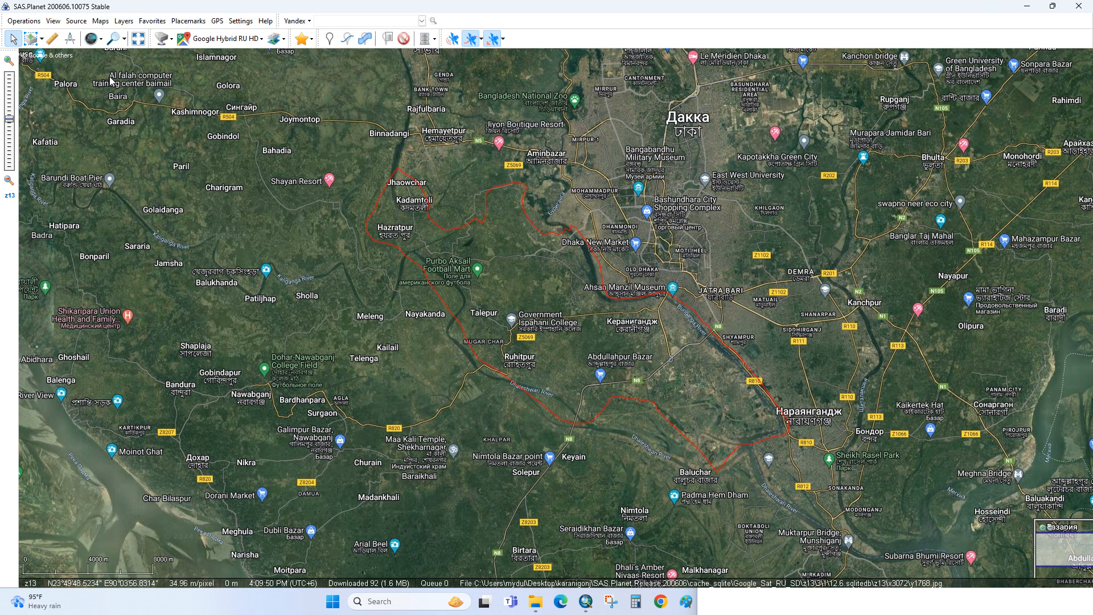
pyautogui.click(99, 40)
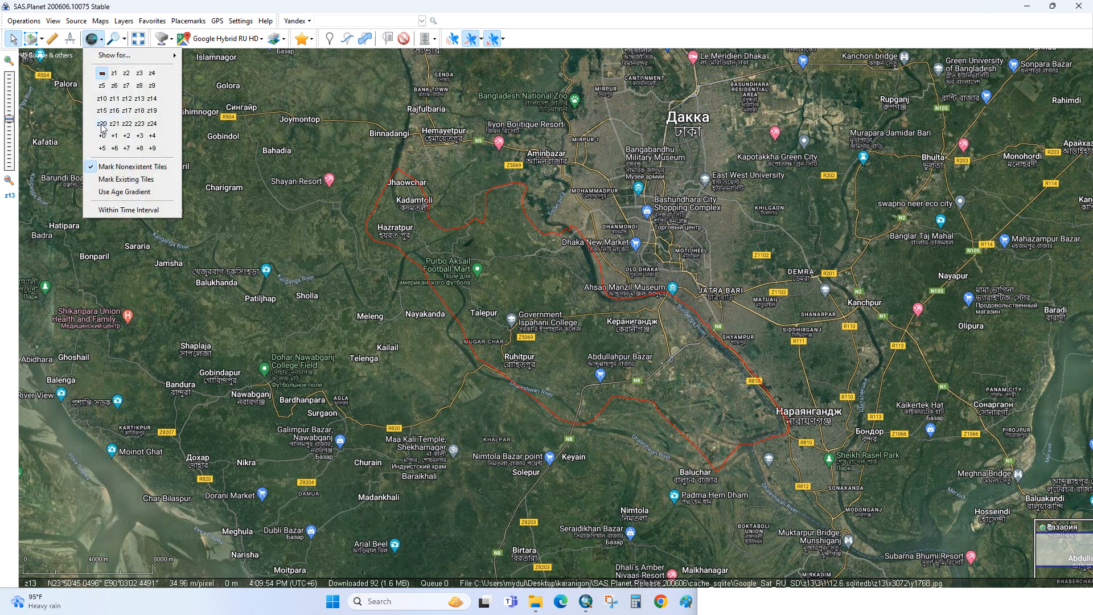
pyautogui.click(101, 124)
# Step: Draw a polygonal selection just outside the red Keraniganj boundary, enclosing it all the way around, and complete the selection
pyautogui.click(42, 40)
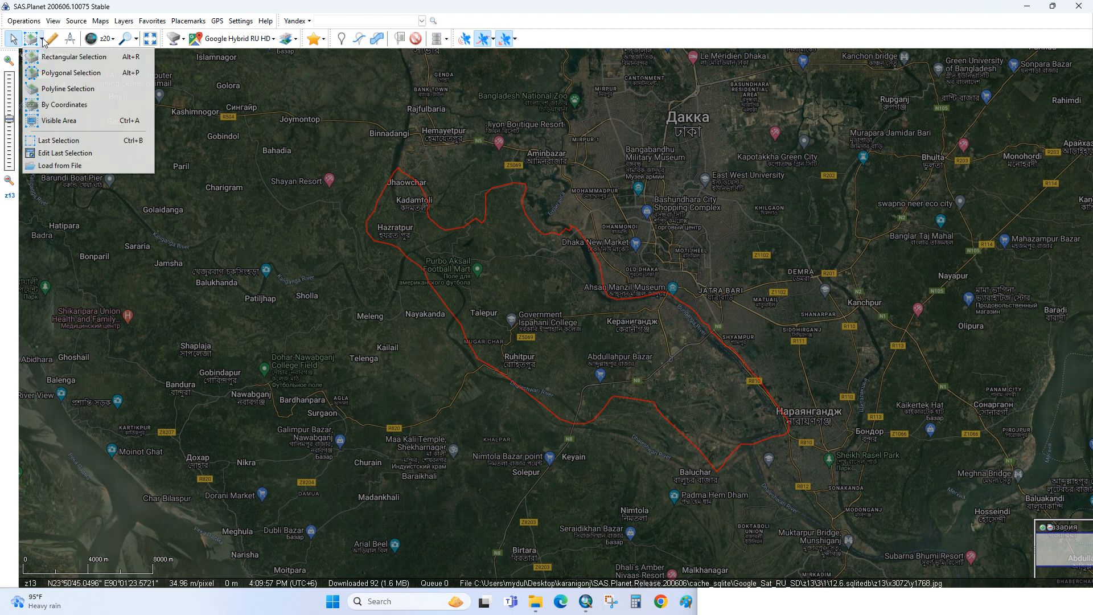
pyautogui.click(54, 78)
pyautogui.click(400, 165)
pyautogui.click(450, 203)
pyautogui.click(479, 183)
pyautogui.click(525, 174)
pyautogui.click(581, 219)
pyautogui.click(617, 269)
pyautogui.click(658, 280)
pyautogui.click(720, 325)
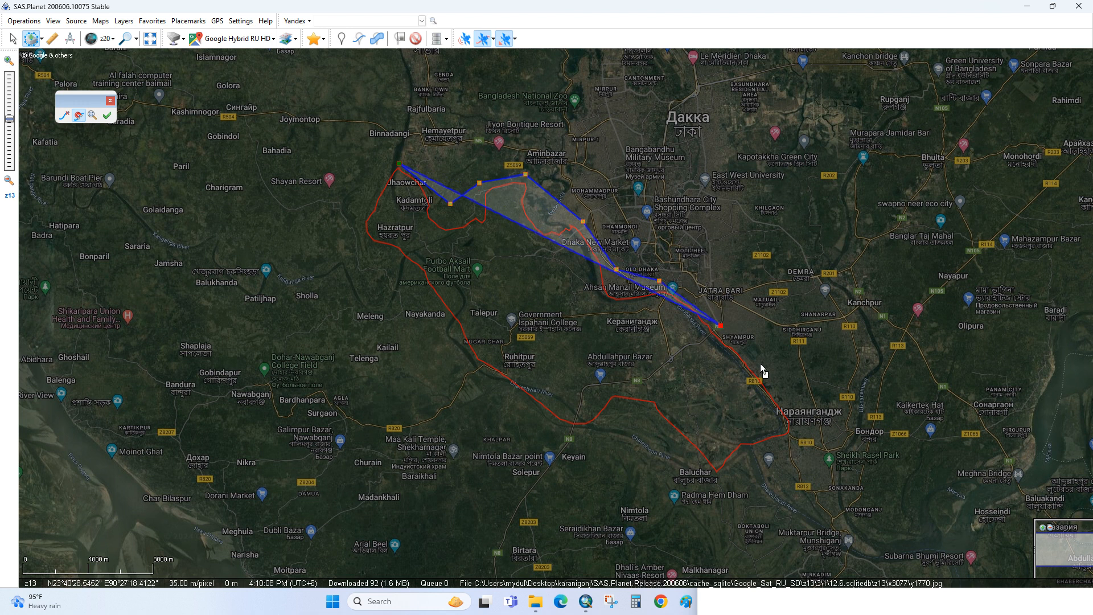
pyautogui.click(784, 400)
pyautogui.click(791, 432)
pyautogui.click(745, 462)
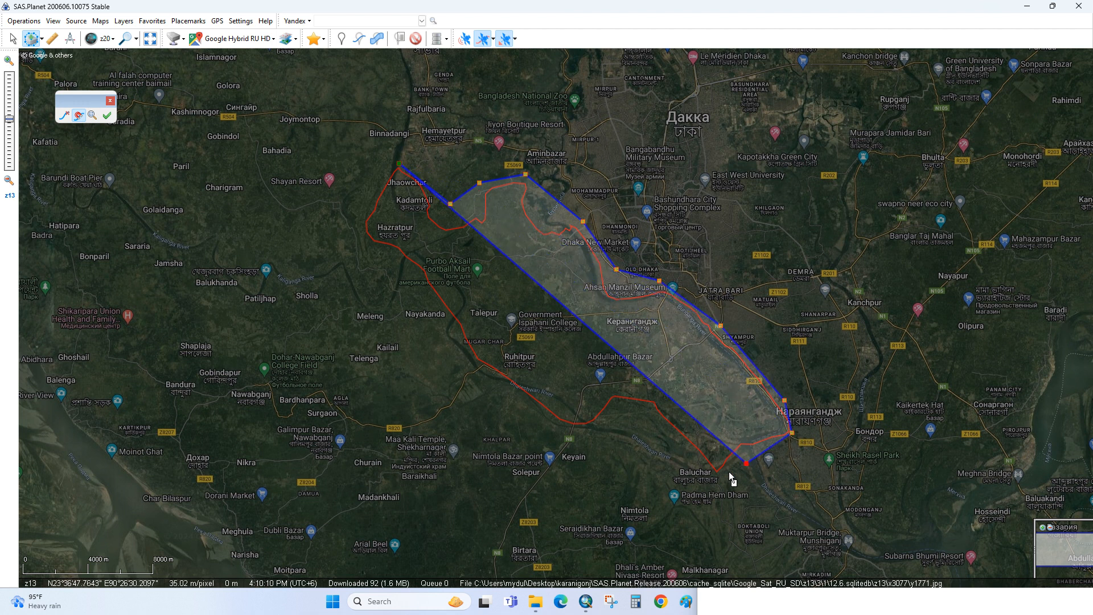
pyautogui.click(715, 475)
pyautogui.click(640, 426)
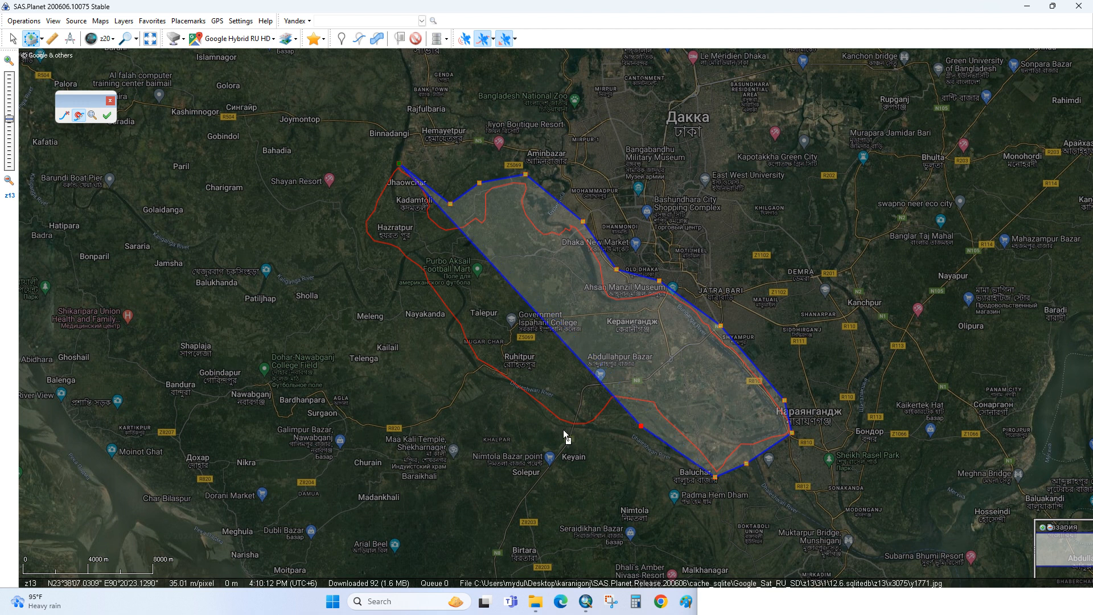
pyautogui.click(563, 429)
pyautogui.click(506, 403)
pyautogui.click(448, 337)
pyautogui.click(404, 279)
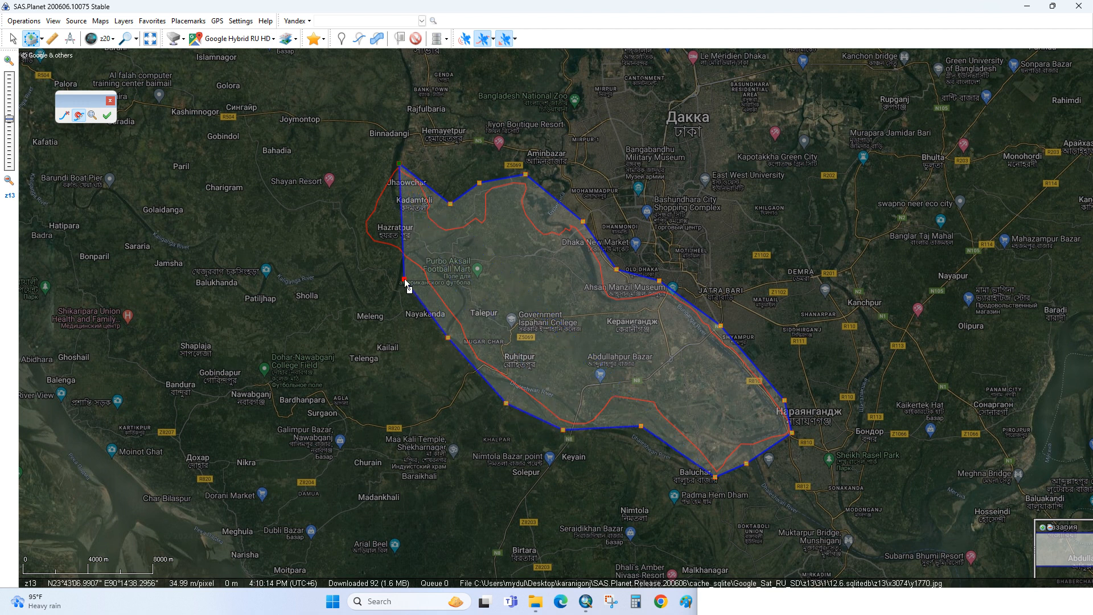
pyautogui.click(355, 232)
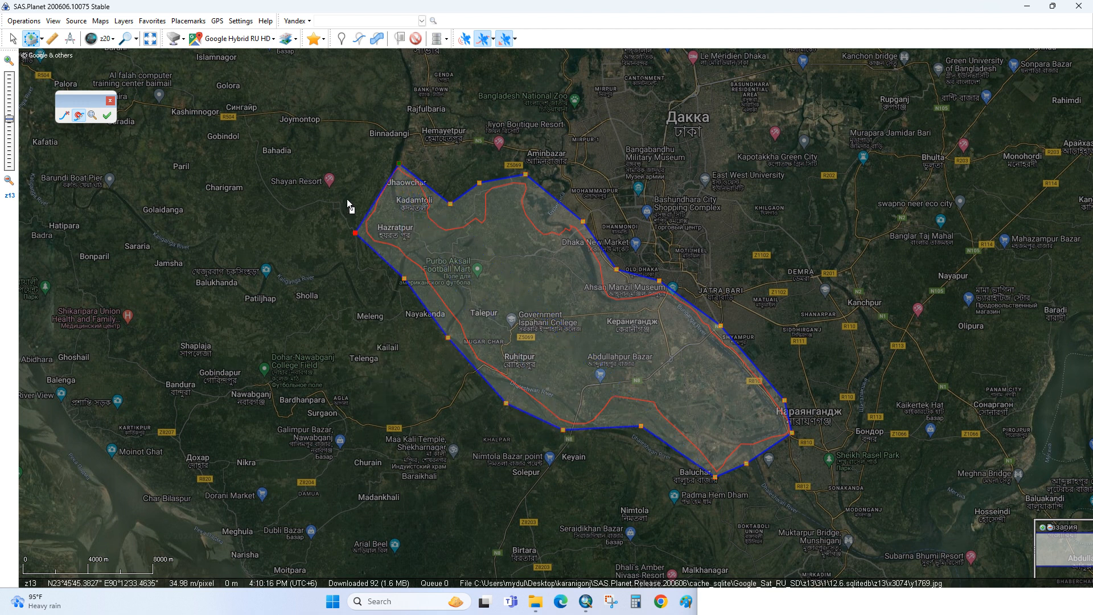
pyautogui.click(367, 193)
pyautogui.press('Return')
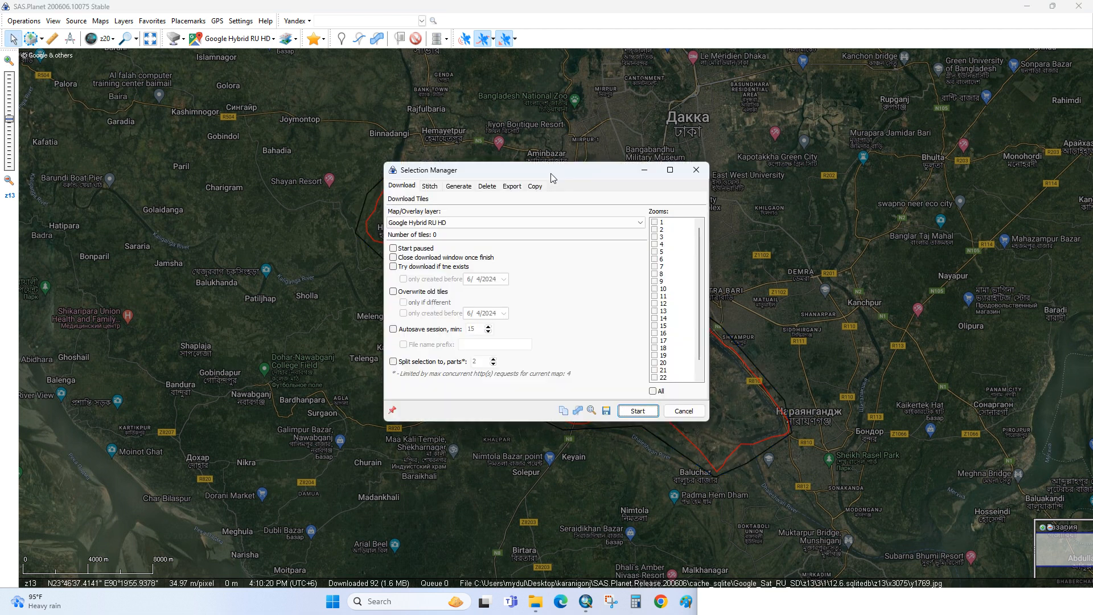
# Step: Start downloading the Google Hybrid RU HD tiles at zoom 20 for the selection, and move the progress window off the boundary
pyautogui.click(655, 363)
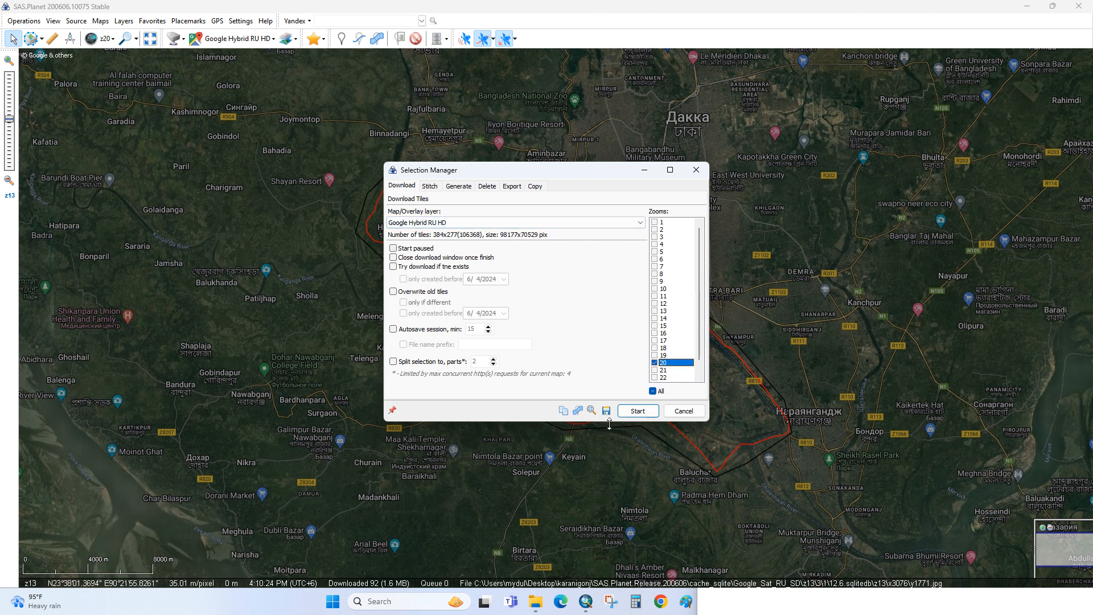
pyautogui.click(635, 411)
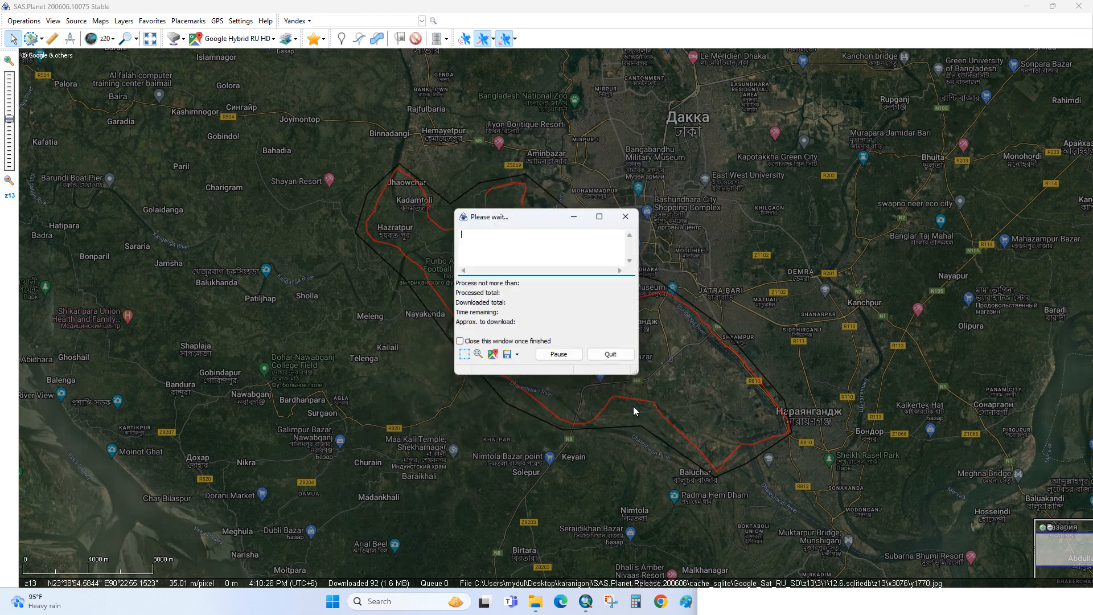
pyautogui.moveTo(529, 222); pyautogui.dragTo(234, 158)
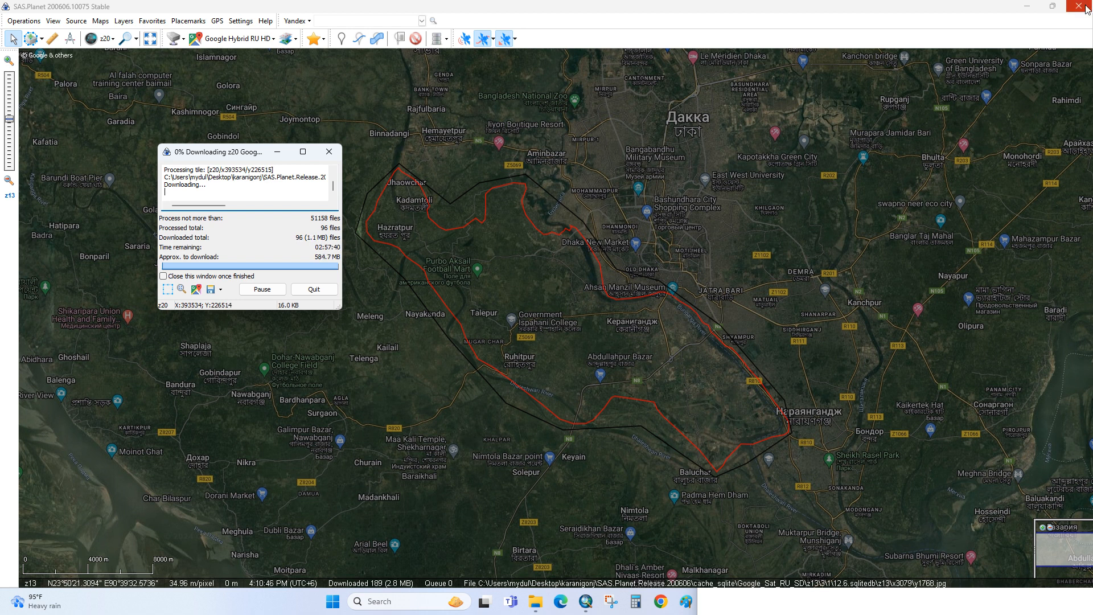
# Step: Minimize SAS.Planet, close the karanigonj folder window, and show the hidden system tray icons
pyautogui.click(1026, 6)
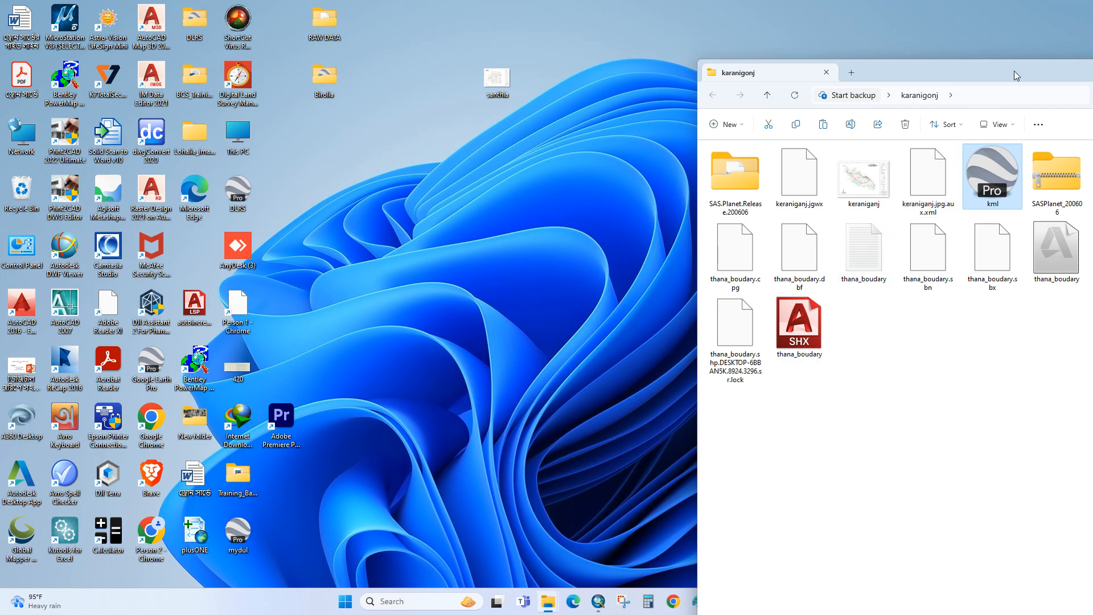
pyautogui.moveTo(1017, 61); pyautogui.dragTo(795, 68)
pyautogui.click(1016, 71)
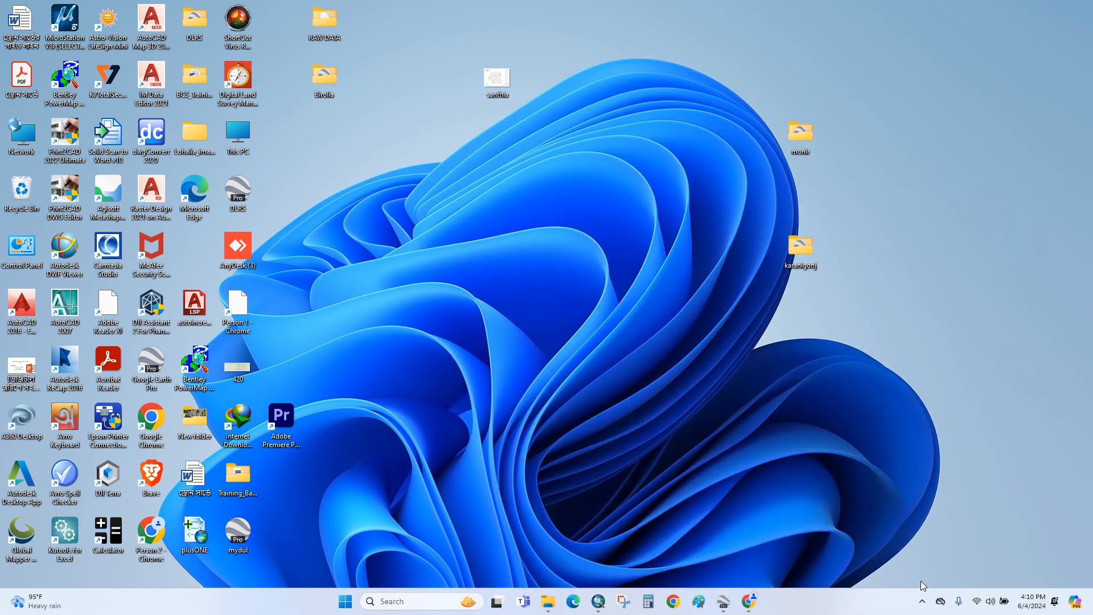
pyautogui.click(922, 601)
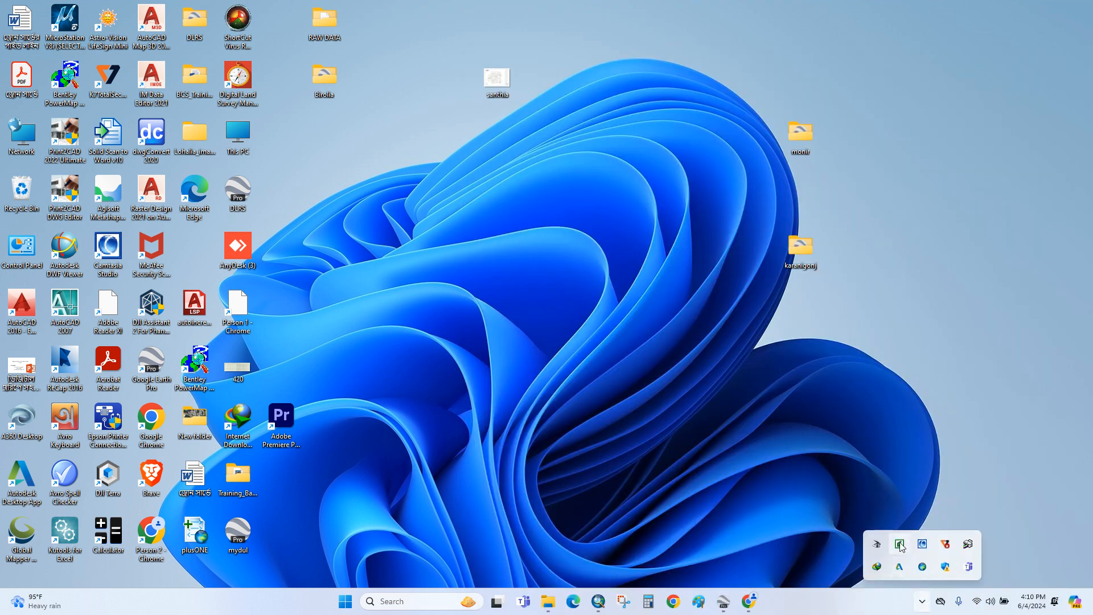